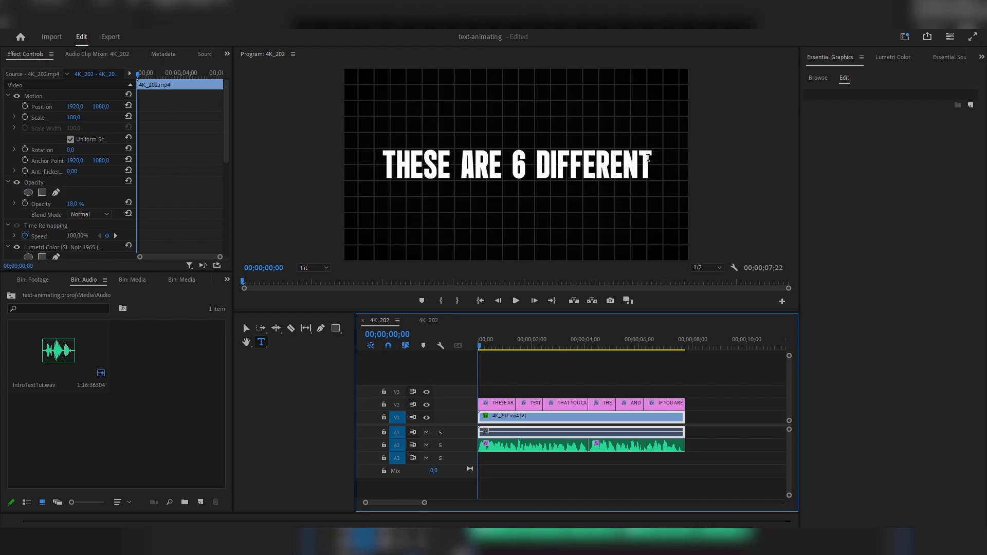
Duplicate the THESE ARE 6 DIFFERENT title clip from track V2 onto track V3 directly above it
left_click_drag(482, 348, 570, 359)
left_click(480, 349)
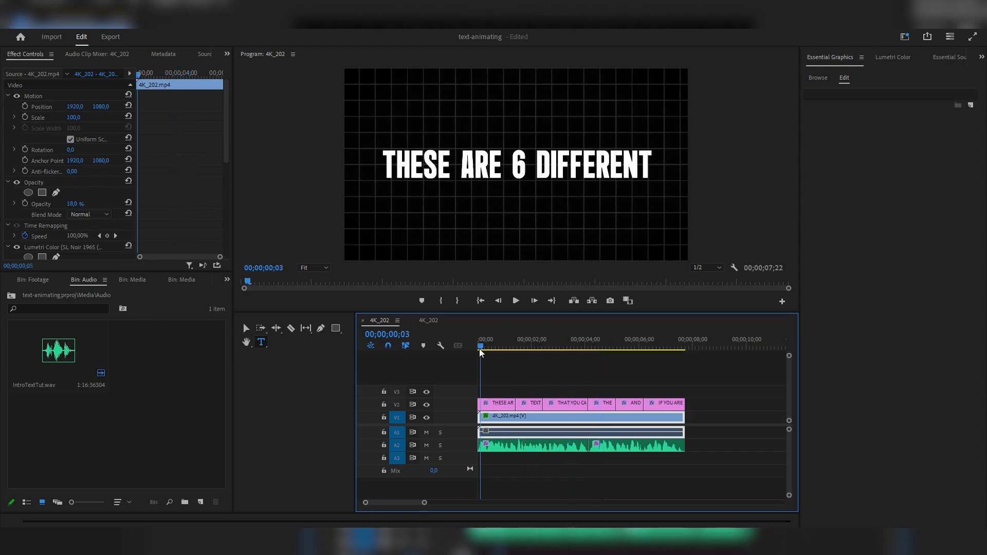
key("space")
key("space")
left_click(498, 403)
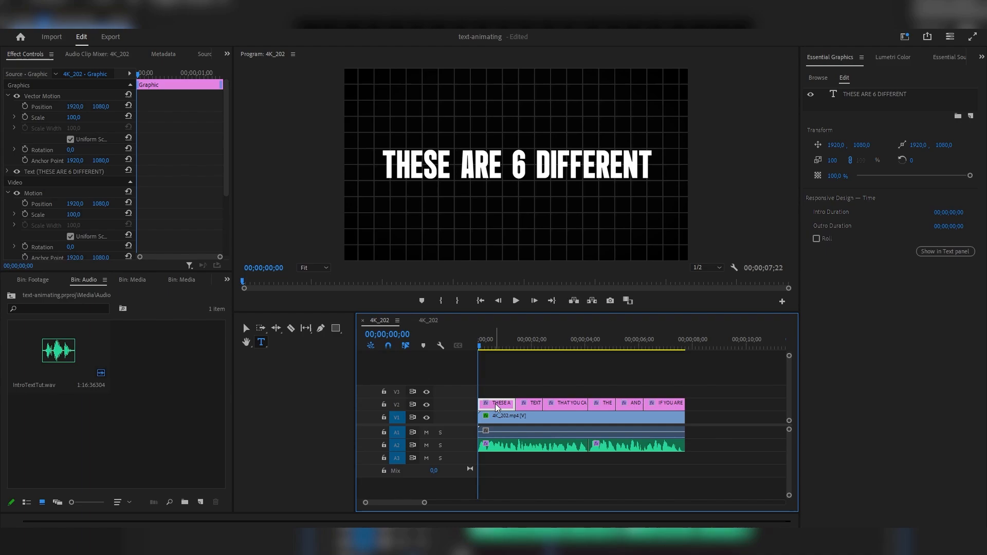
left_click_drag(494, 403, 497, 392)
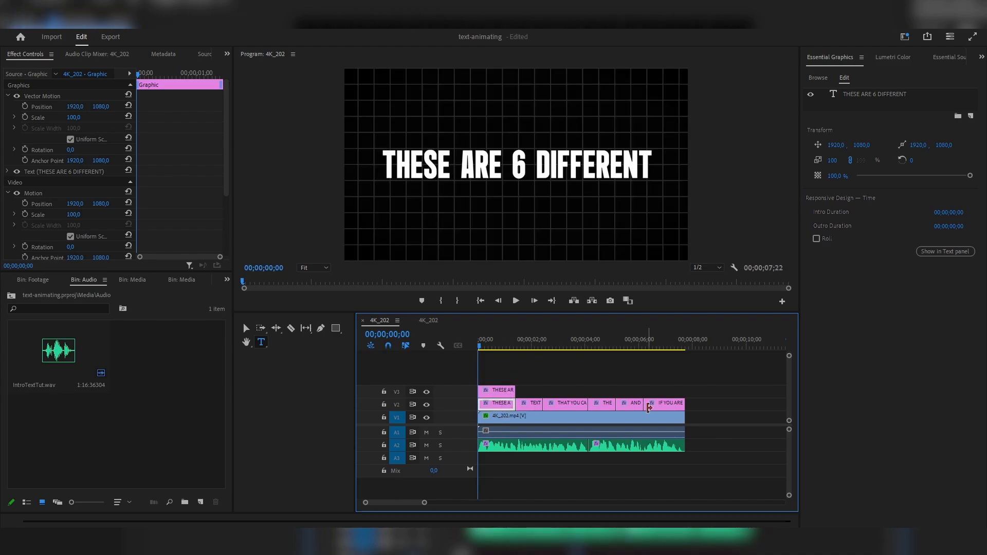
Turn the V2 title THESE ARE 6 DIFFERENT into outlined text by disabling its fill and enabling an Inner stroke
left_click(877, 95)
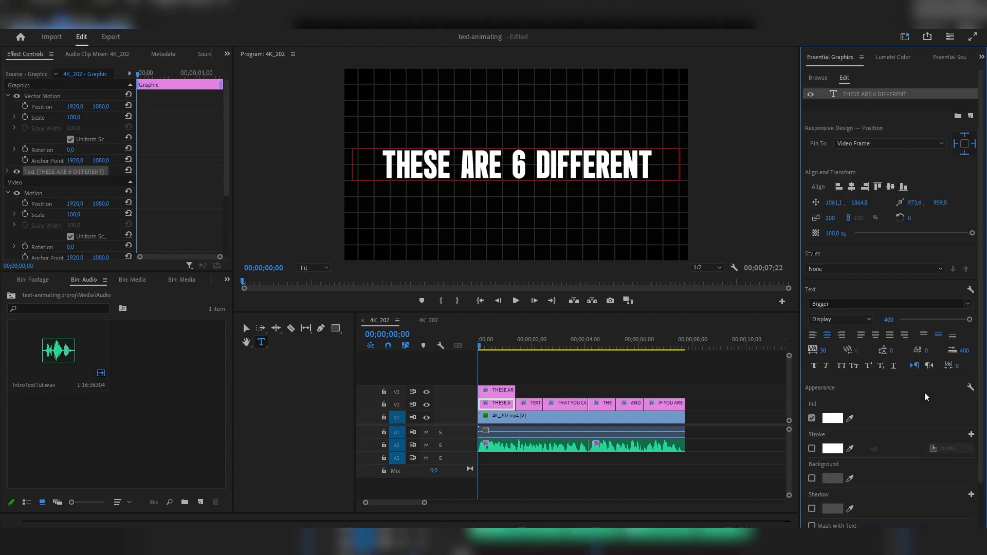
scroll(924, 393, "down", 3)
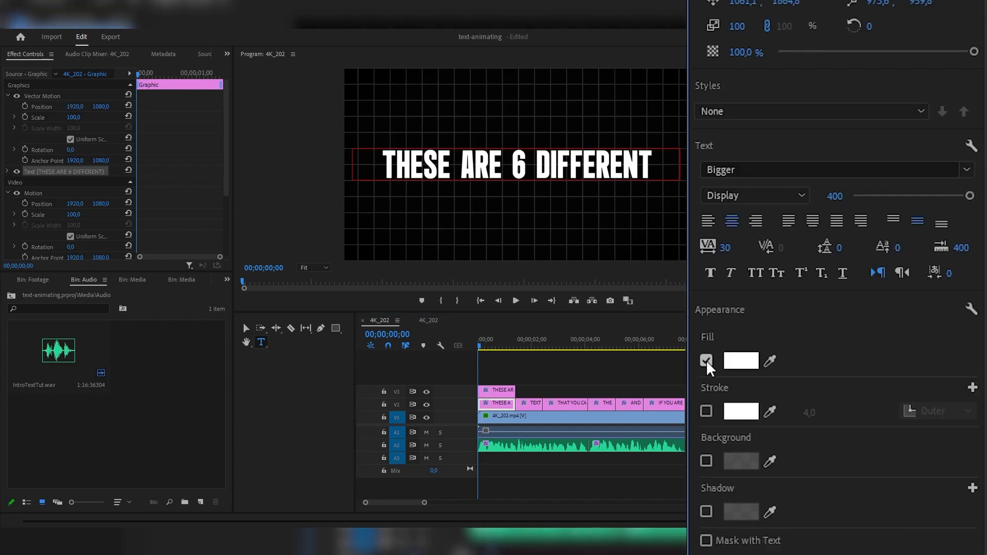
left_click(706, 411)
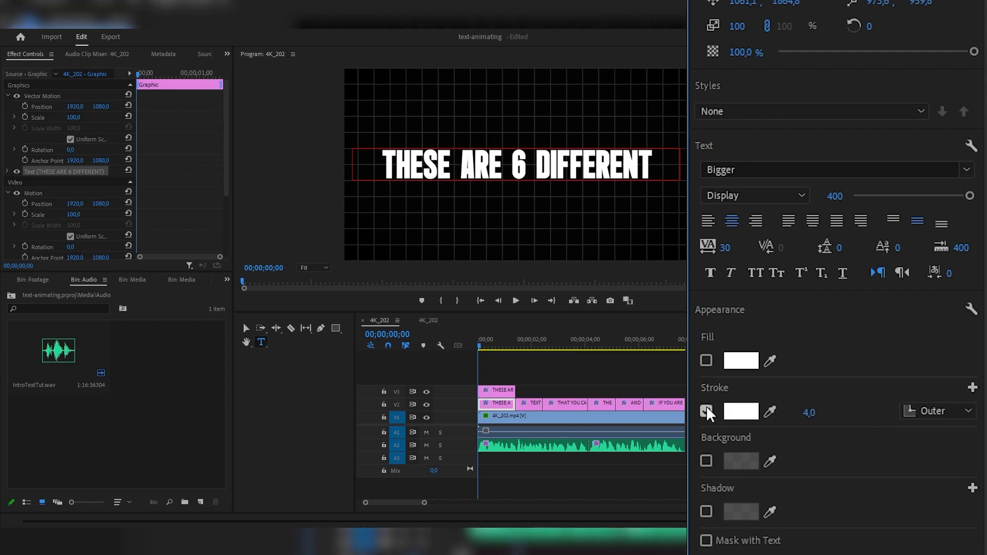
left_click(939, 412)
left_click(936, 443)
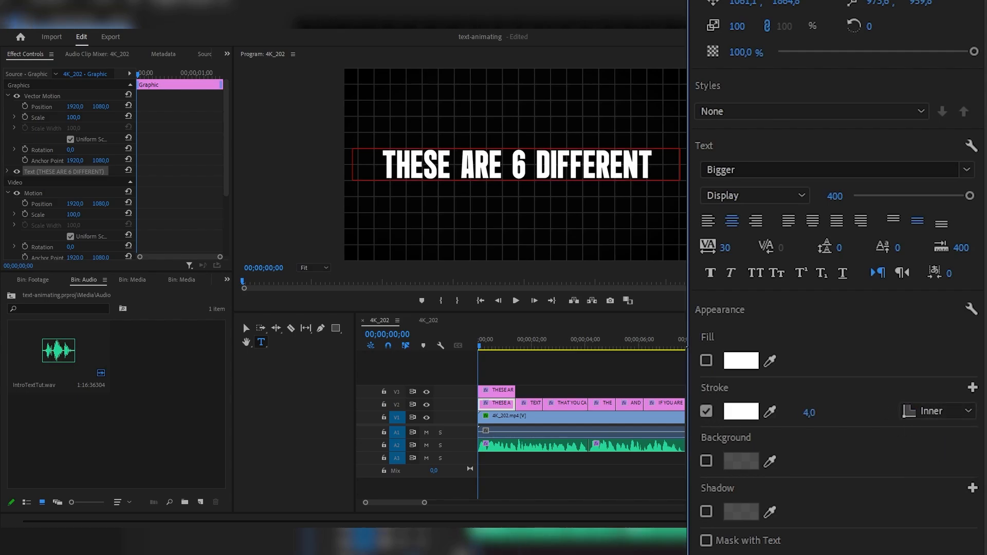
Apply the Crop effect to the V3 title copy and crop its right side by 67.5% so only THESE stays filled
left_click(501, 389)
key("shift+7")
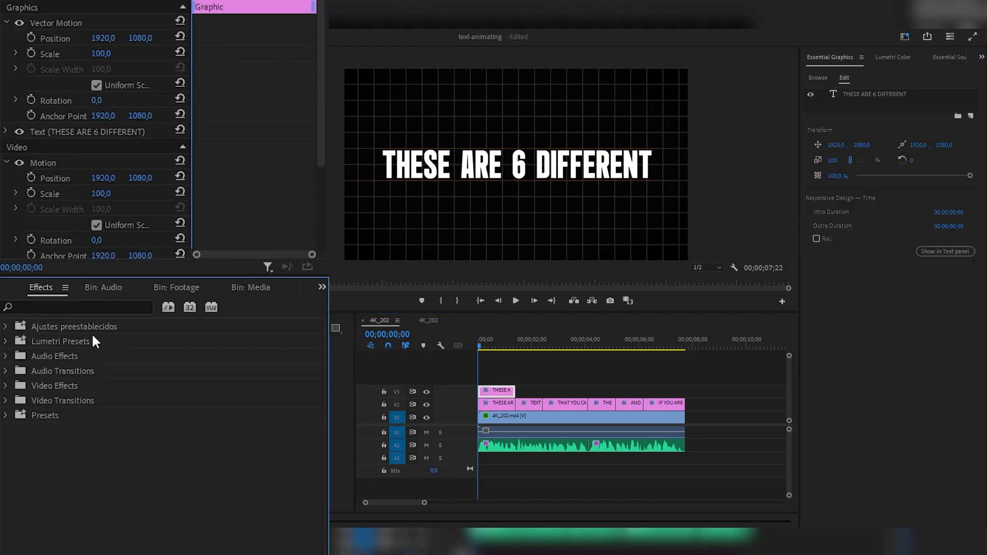
left_click(36, 293)
type("crop")
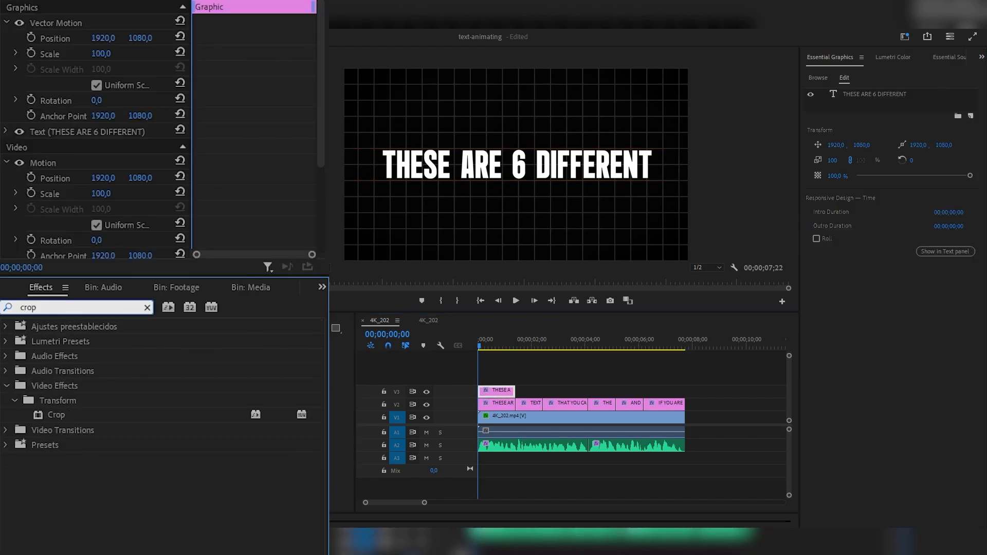
left_click_drag(51, 414, 501, 391)
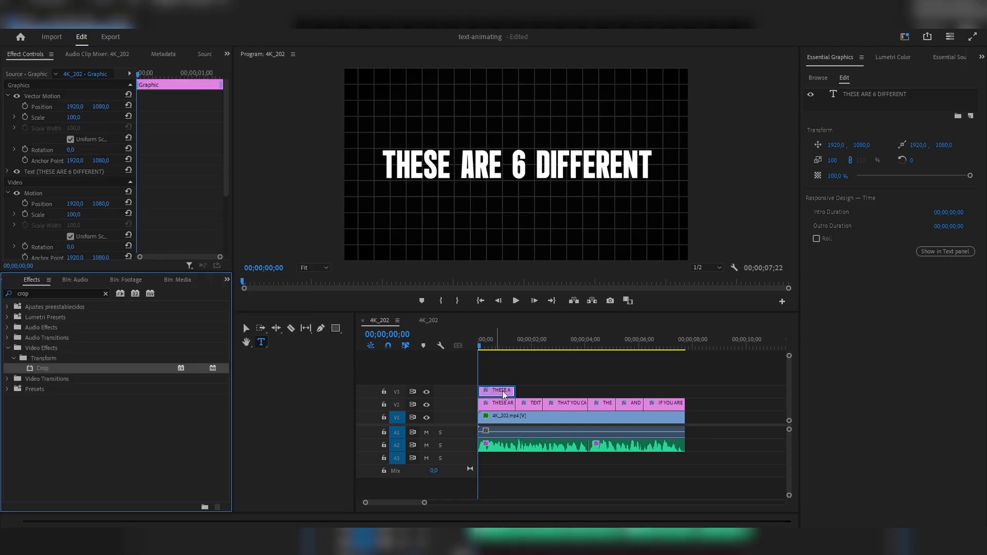
left_click(30, 171)
left_click_drag(688, 164, 456, 159)
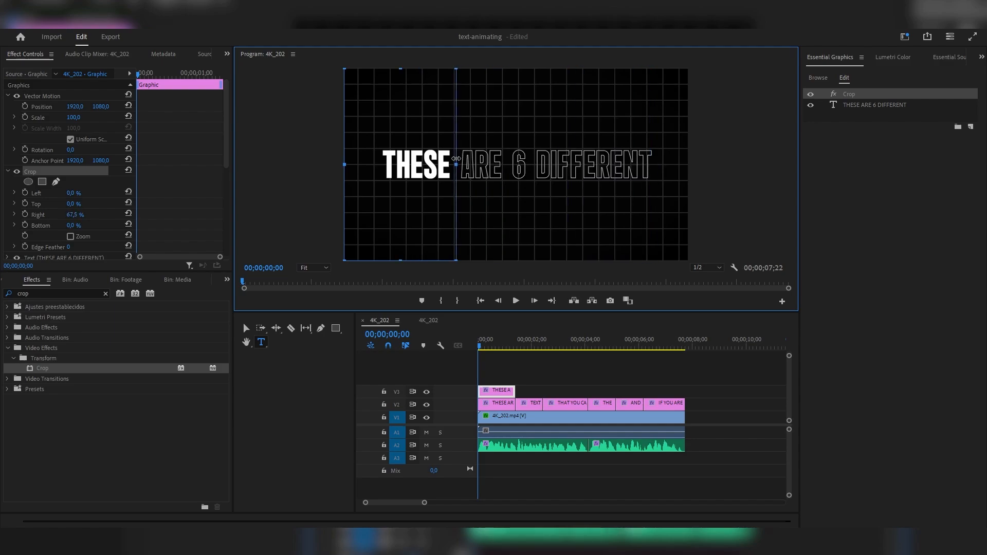
Cut the cropped title copy on V3 into four consecutive segments, one for each spoken word
scroll(557, 354, "up", 3)
left_click_drag(401, 502, 380, 502)
scroll(514, 385, "up", 1)
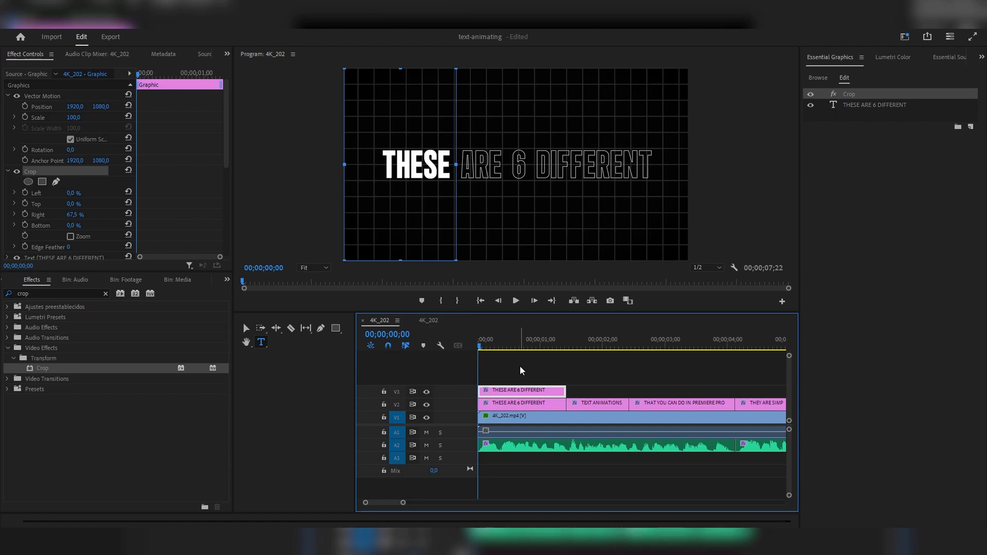
mouse_move(498, 353)
left_mouse_down()
mouse_move(511, 354)
mouse_move(476, 351)
mouse_move(484, 353)
left_mouse_up()
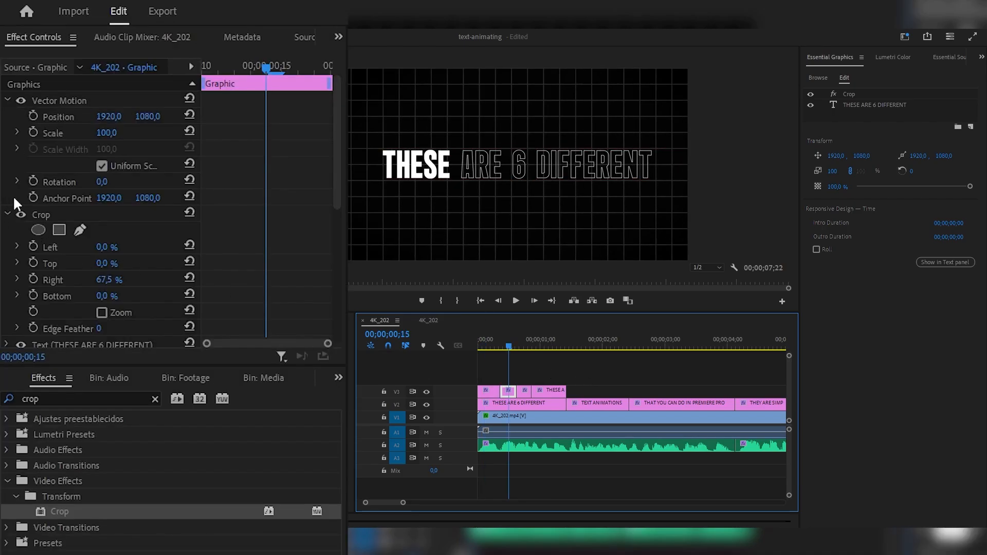
Extend the crop on the next three V3 segments to fill one more word each, with right crop 45.5% then 0%, and preview the reveal
left_click(41, 214)
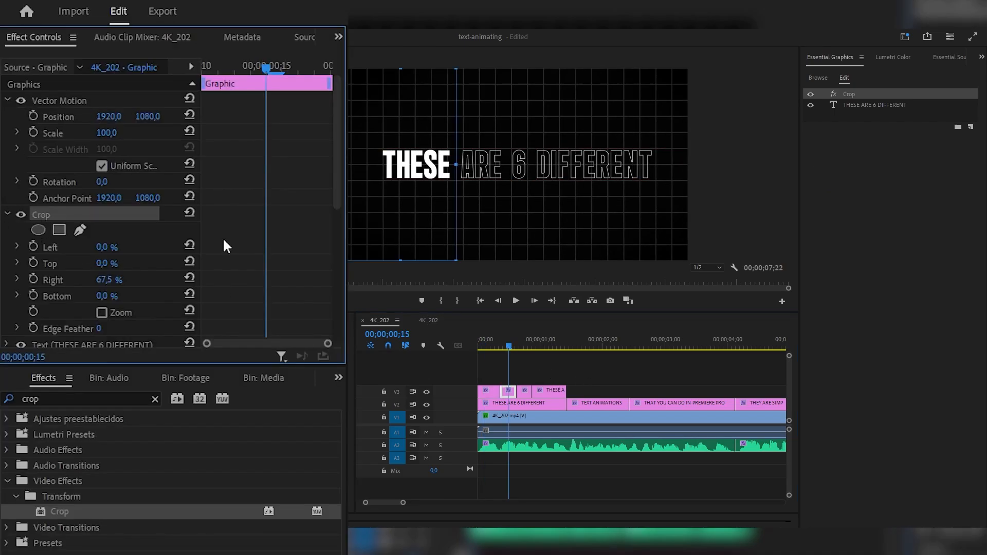
left_click_drag(457, 160, 512, 161)
left_click_drag(510, 348, 519, 350)
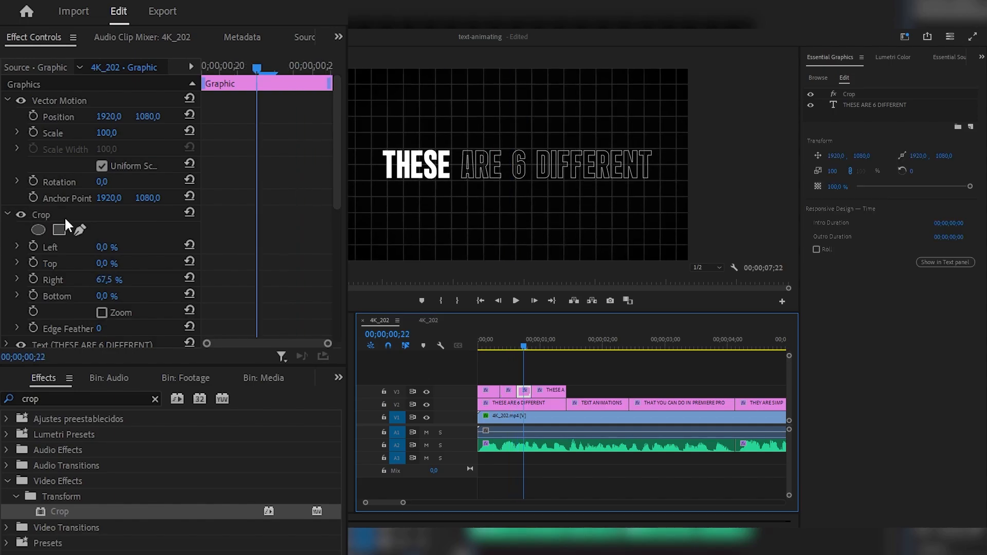
left_click(64, 215)
left_click_drag(461, 163, 534, 162)
left_click(542, 349)
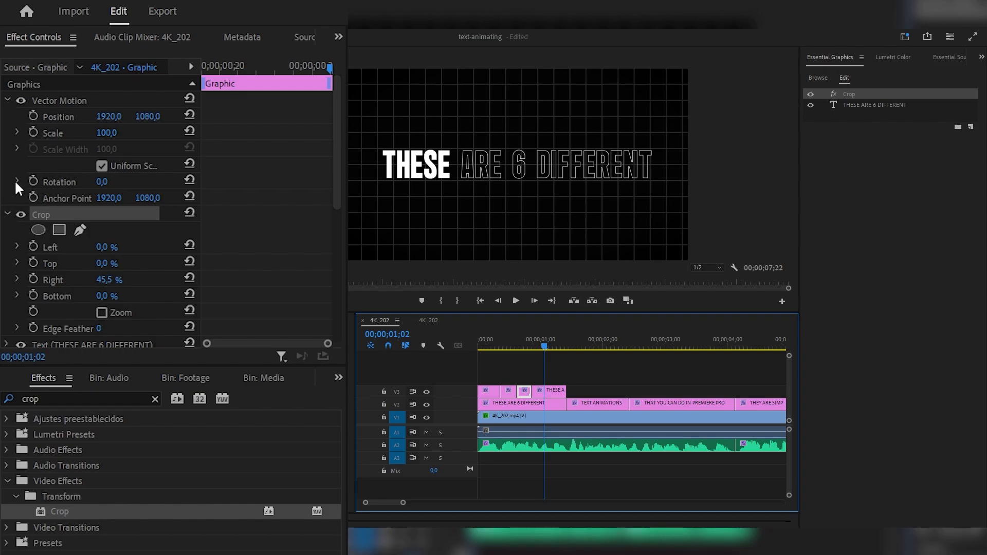
left_click(45, 217)
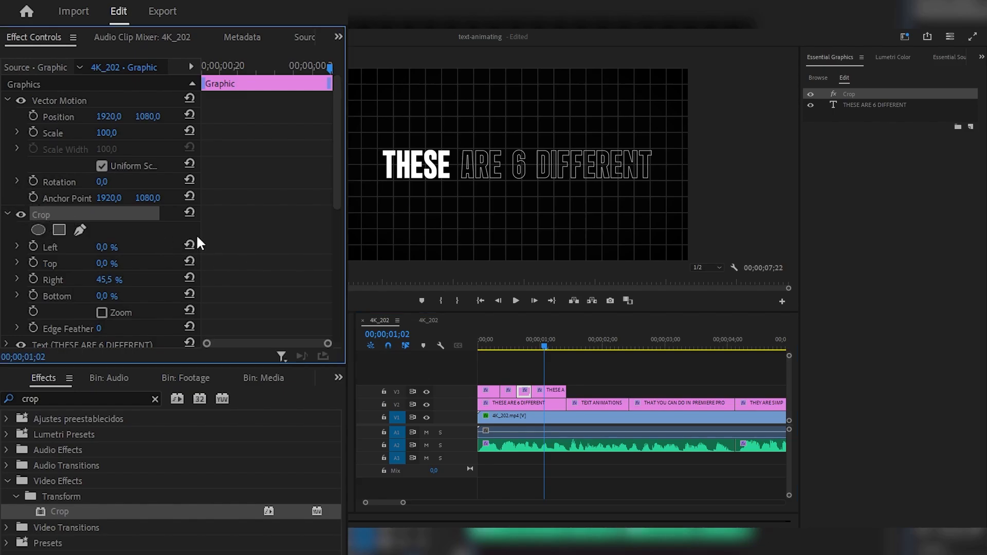
left_click(478, 349)
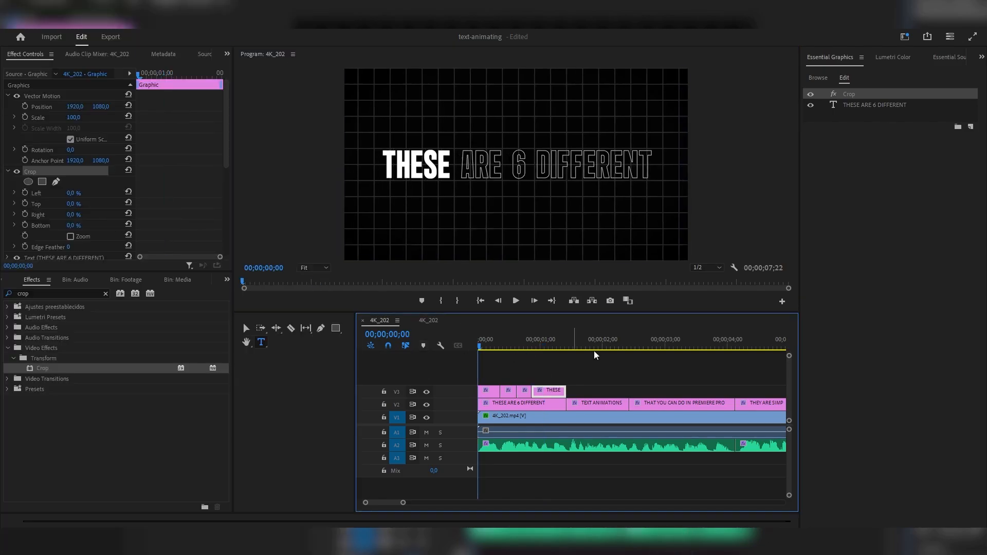
key("space")
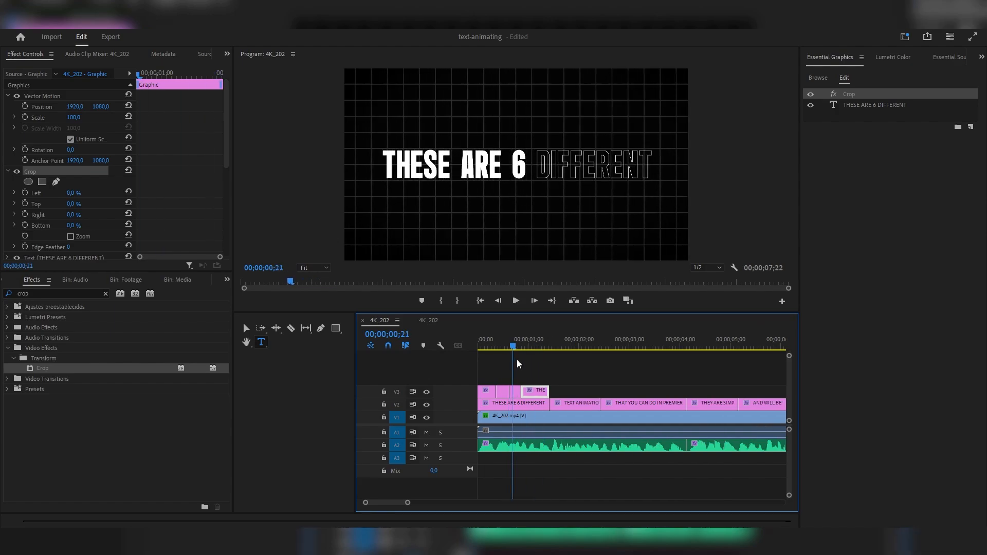
left_click_drag(517, 359, 539, 345)
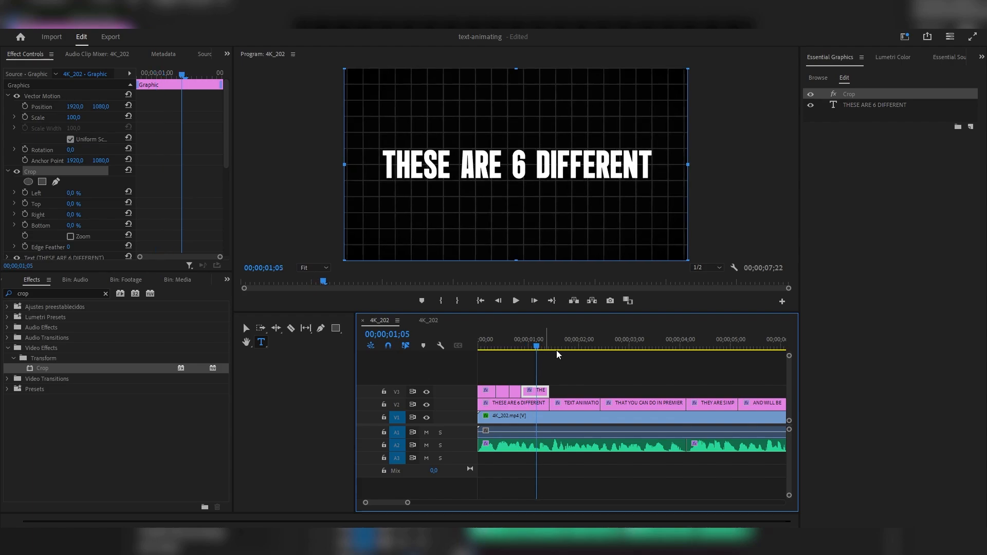
Duplicate the TEXT ANIMATIONS title clip from track V2 onto track V3 directly above it
scroll(628, 377, "down", 3)
left_click(544, 346)
left_click(551, 402)
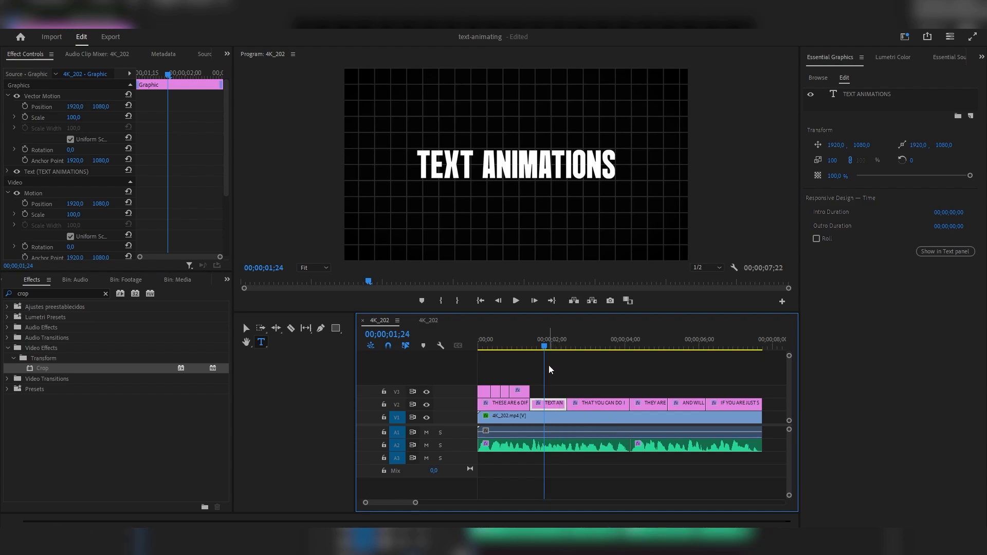
left_click_drag(551, 404, 558, 392)
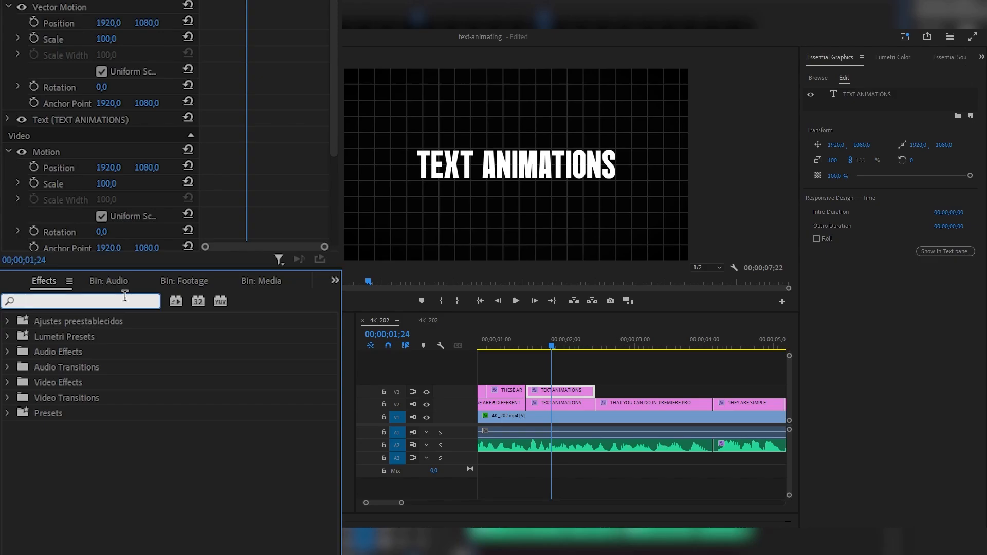
Apply the Basic 3D effect to the TEXT ANIMATIONS copy on V3 and hide track V2
type("basi")
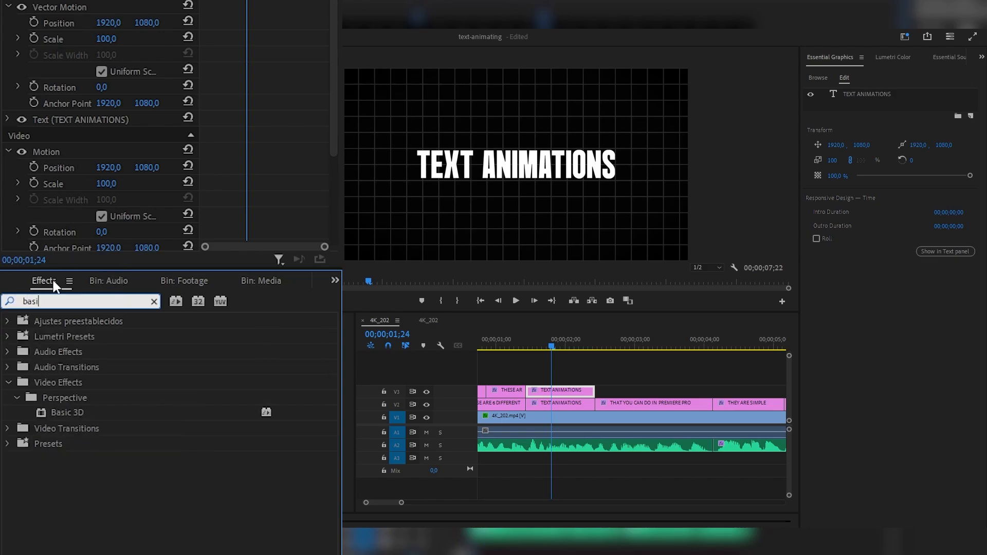
left_click_drag(67, 413, 573, 391)
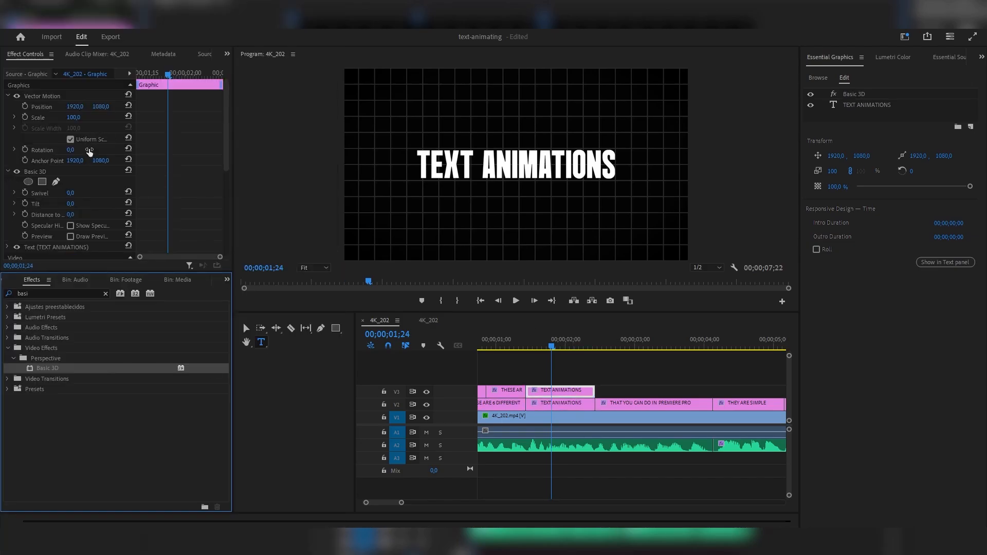
left_click(426, 405)
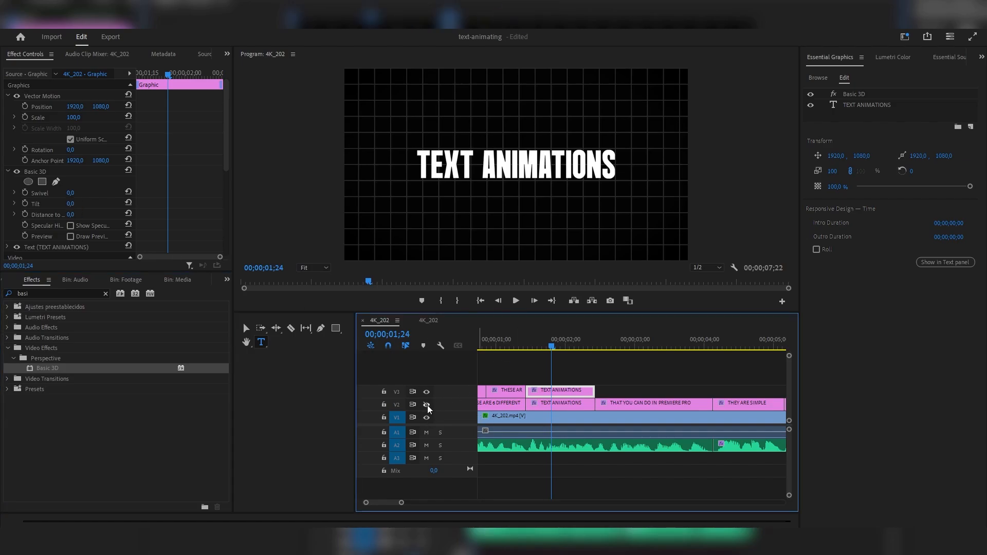
Try out the Basic 3D swivel and tilt on the copy, including a 90° tilt, and reset the tilt to 0°
left_click_drag(70, 193, 78, 193)
key("ctrl+z")
left_click_drag(96, 246, 142, 244)
key("ctrl+z")
left_click(106, 245)
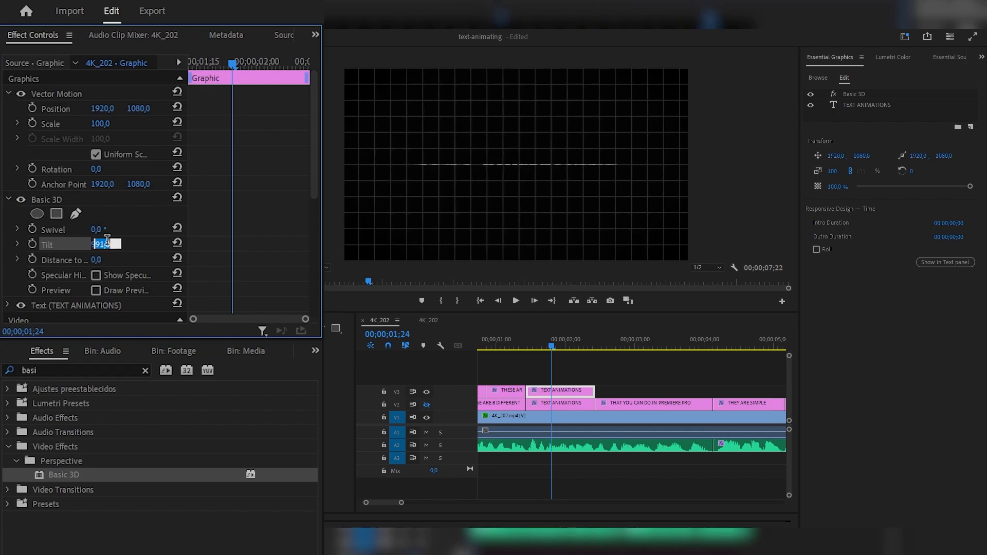
type("90")
key("Return")
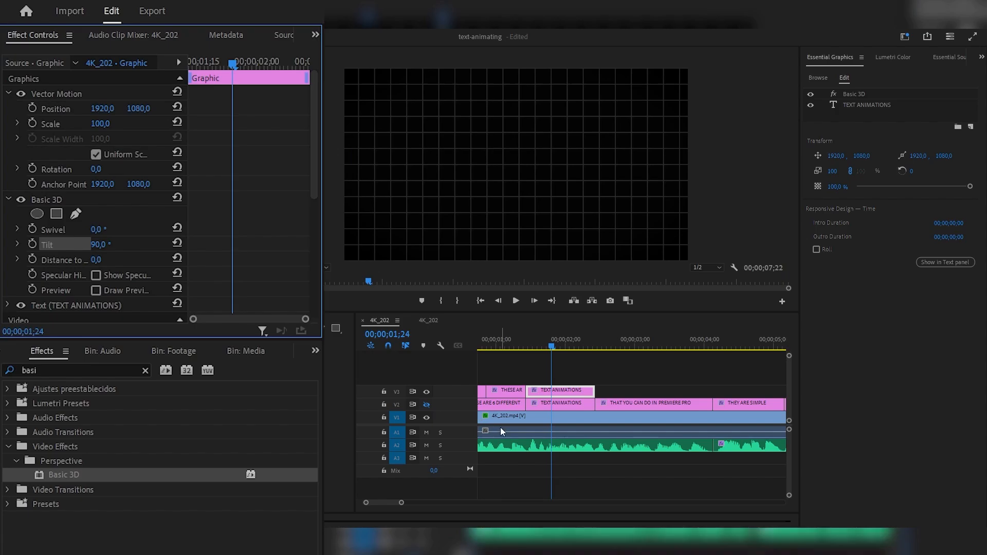
left_click(551, 348)
key("Up")
left_click(107, 243)
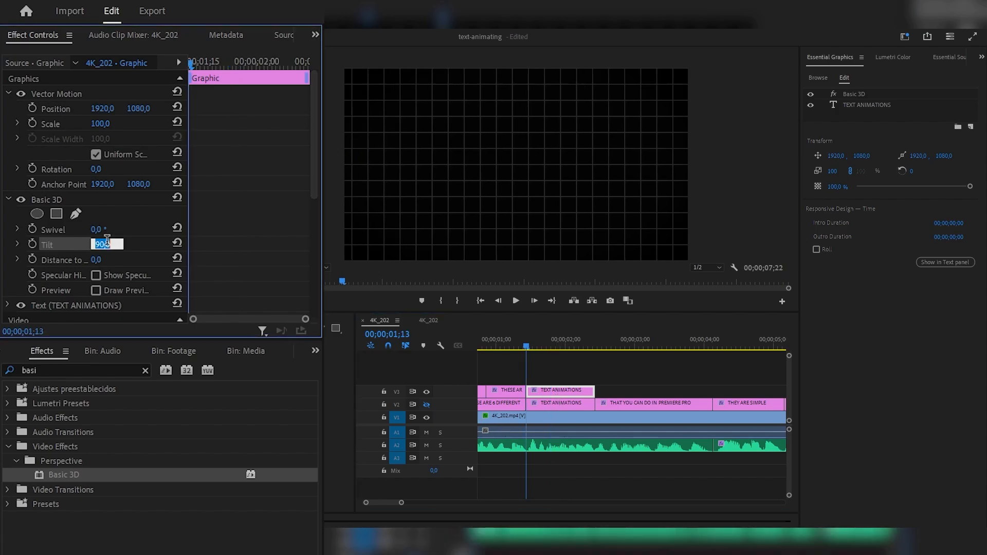
key("Return")
Split the V3 TEXT ANIMATIONS copy at 00;00;01;22 and keyframe Tilt at 90° on the first piece's start, 00;00;01;13
left_click(547, 347)
key("ctrl+k")
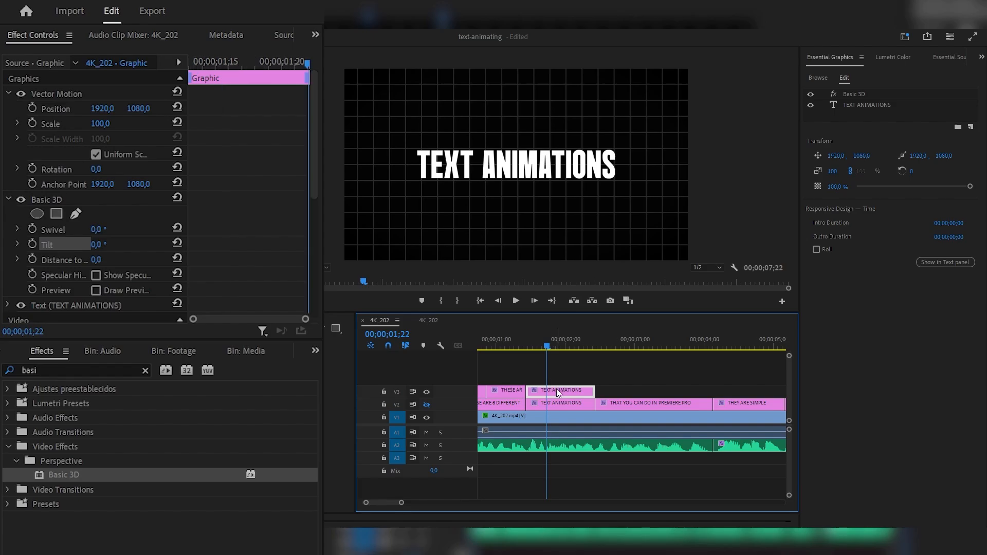
left_click_drag(546, 346, 526, 347)
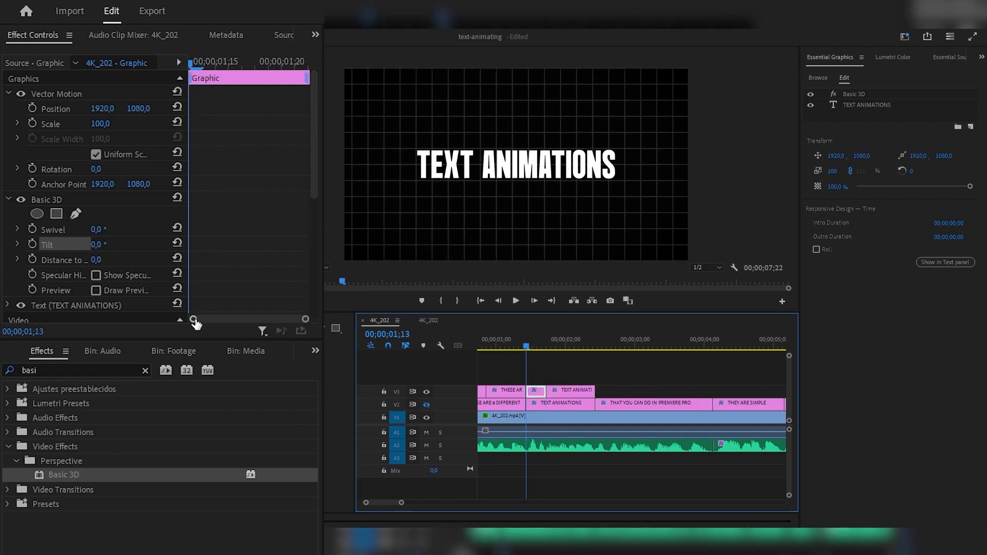
left_click(32, 244)
left_click(97, 244)
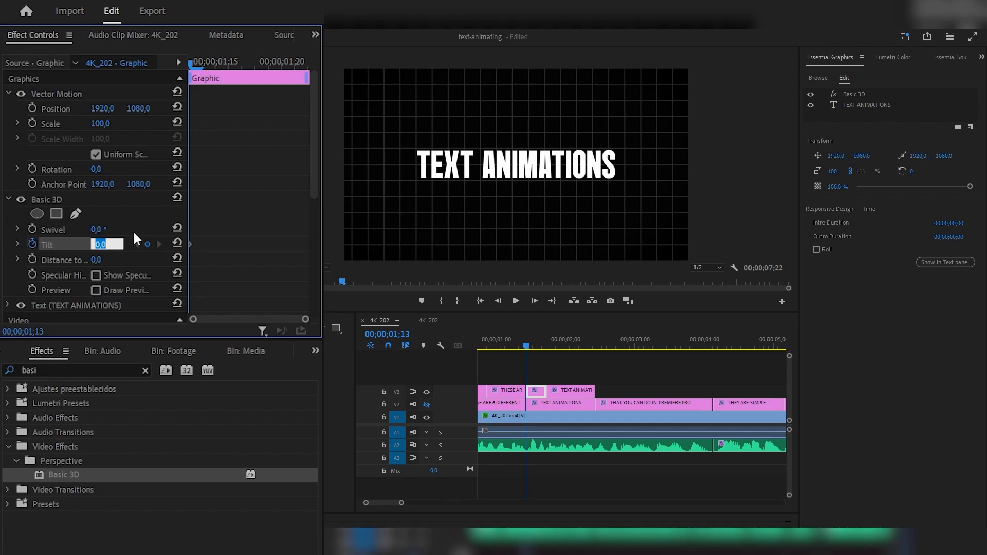
type("90")
key("Return")
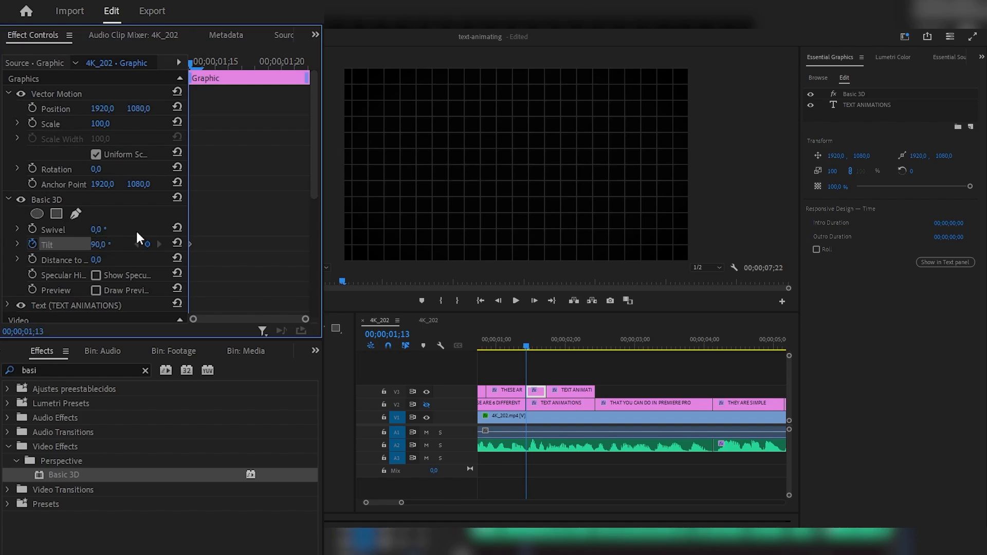
Add a Basic 3D Tilt keyframe of -30° at 00;00;01;16 on the first TEXT ANIMATIONS piece
left_click(532, 345)
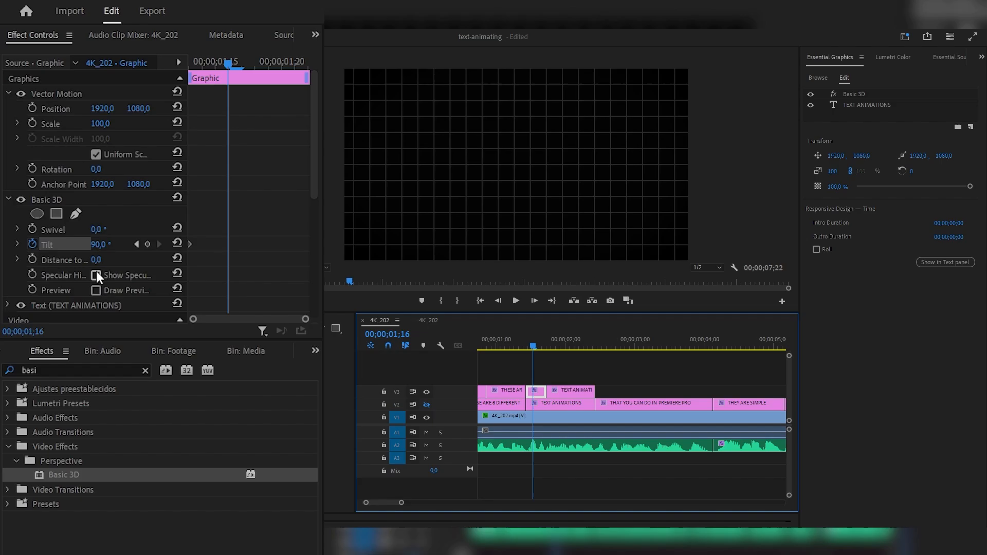
left_click(108, 244)
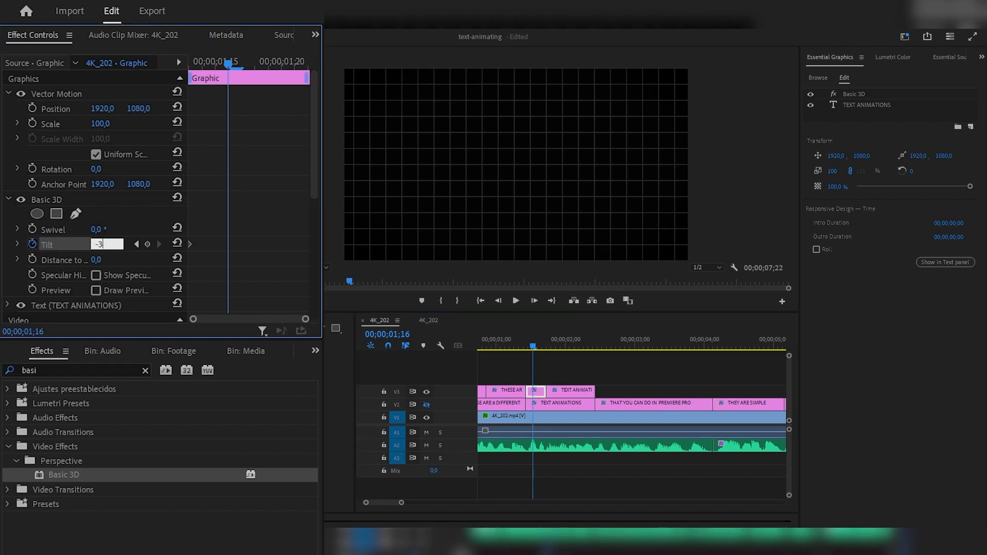
type("-30")
key("Return")
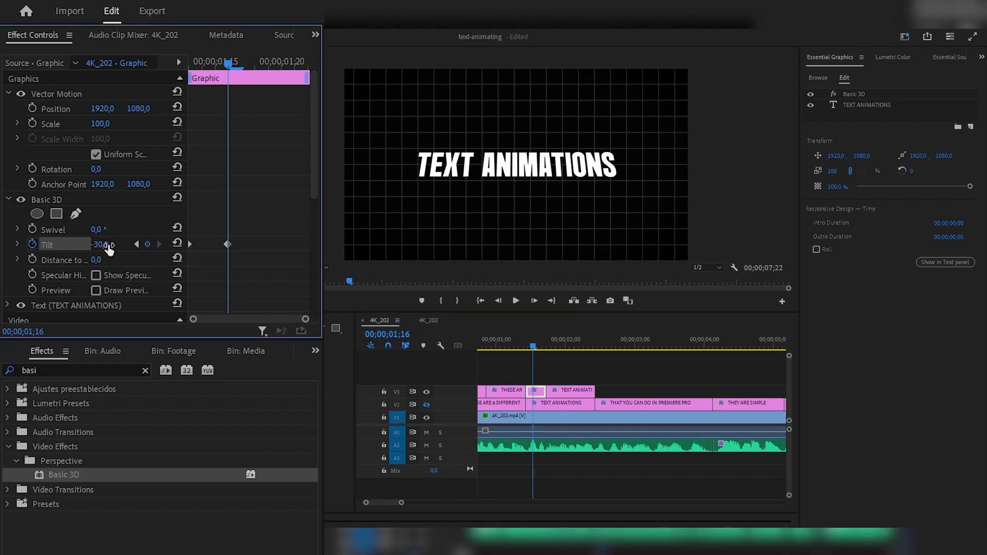
Add a Basic 3D Tilt keyframe of 0° at 00;00;01;17 on the first TEXT ANIMATIONS piece
left_click(535, 345)
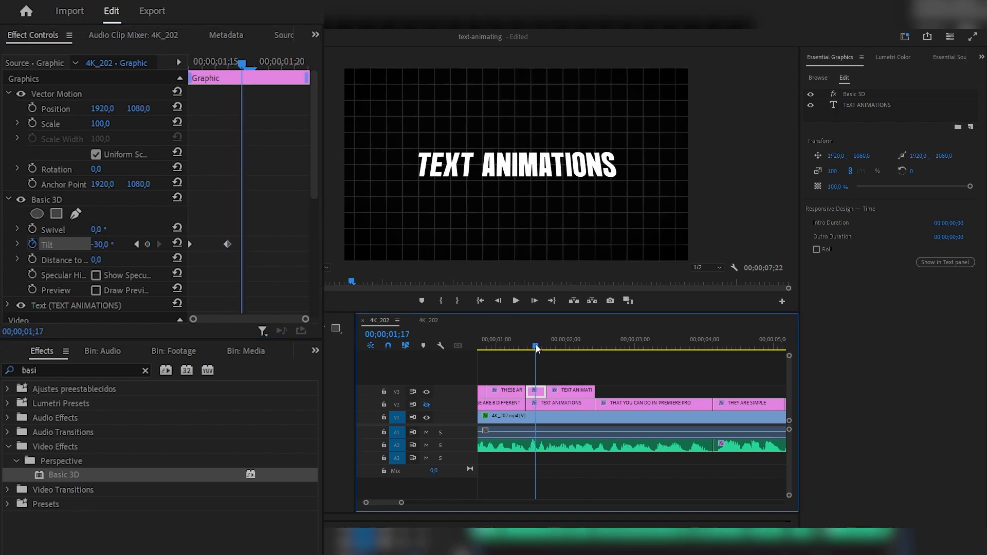
left_click(99, 244)
type("0")
key("Return")
Apply Ease Out to the last two Tilt keyframes of the first TEXT ANIMATIONS piece and play the tilt-in
left_click_drag(537, 351, 525, 350)
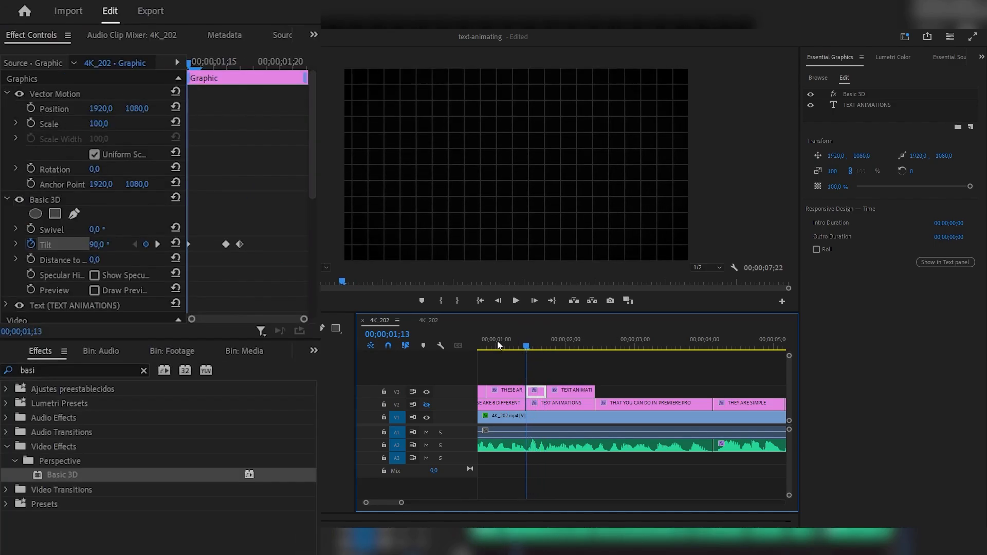
left_click_drag(253, 249, 216, 223)
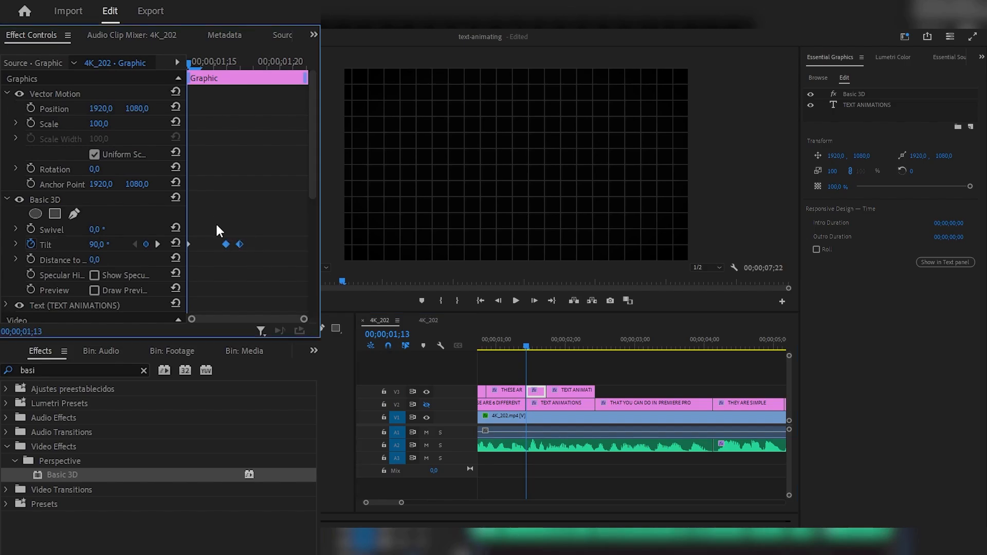
right_click(238, 243)
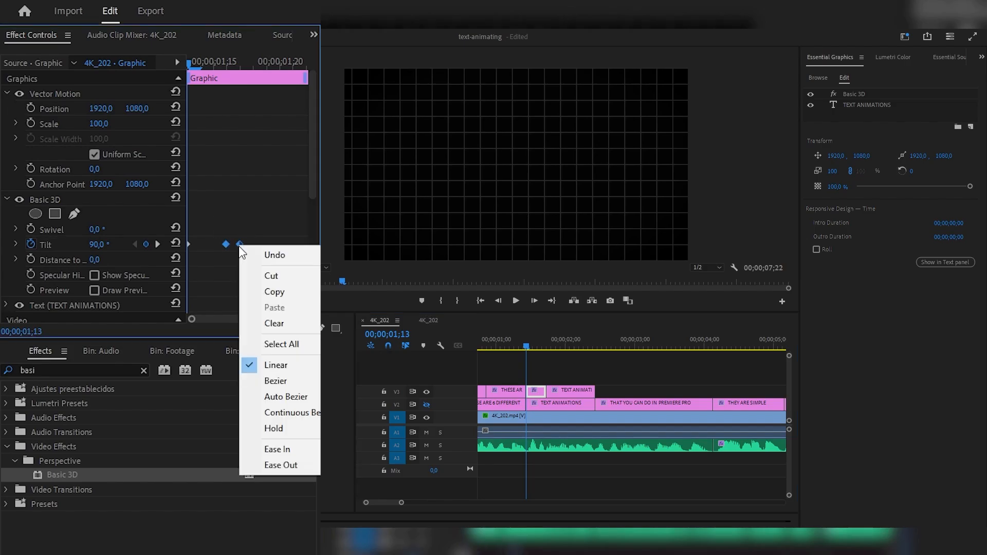
left_click(300, 463)
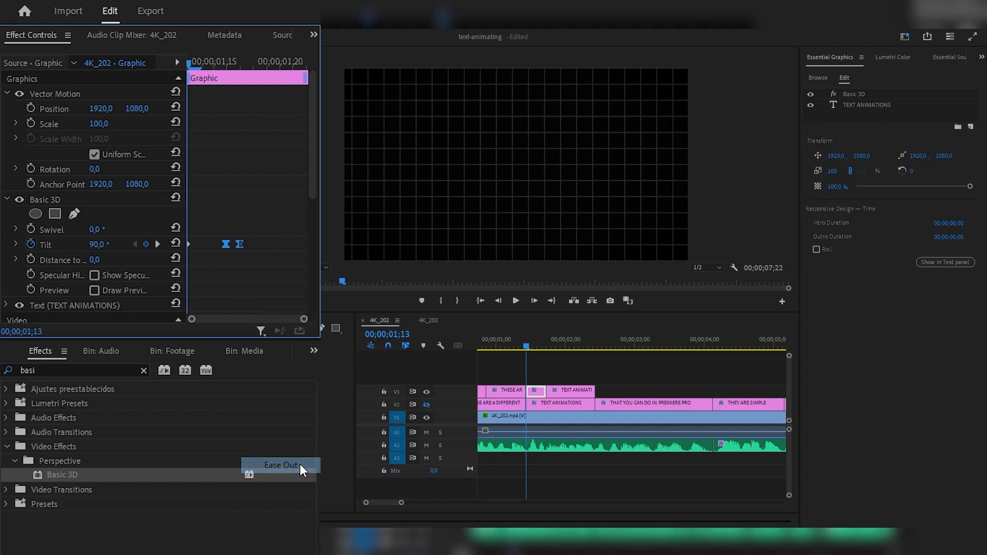
key("space")
key("space")
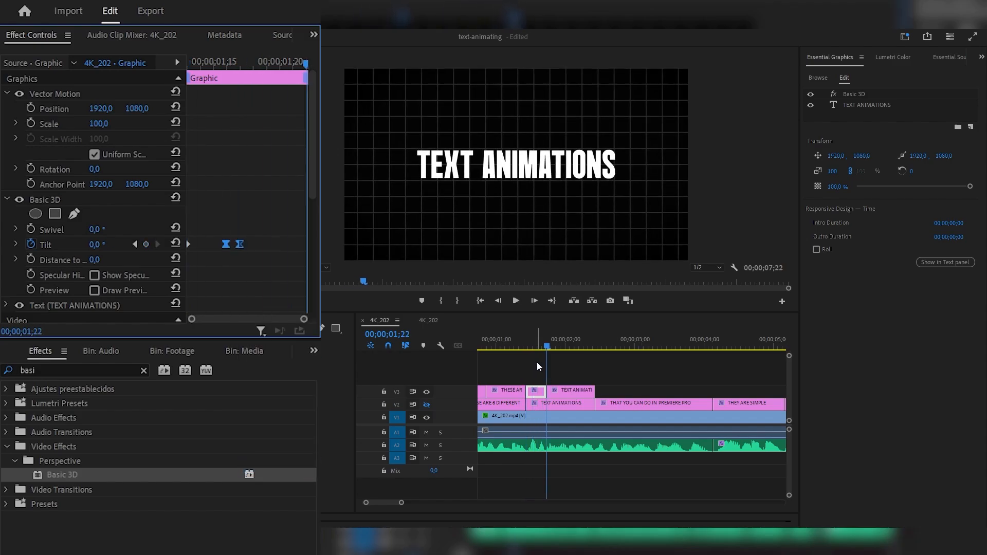
Replace the Basic 3D effect on the second V3 TEXT ANIMATIONS piece with a copy of the first piece's keyframed Basic 3D
left_click_drag(531, 347, 547, 347)
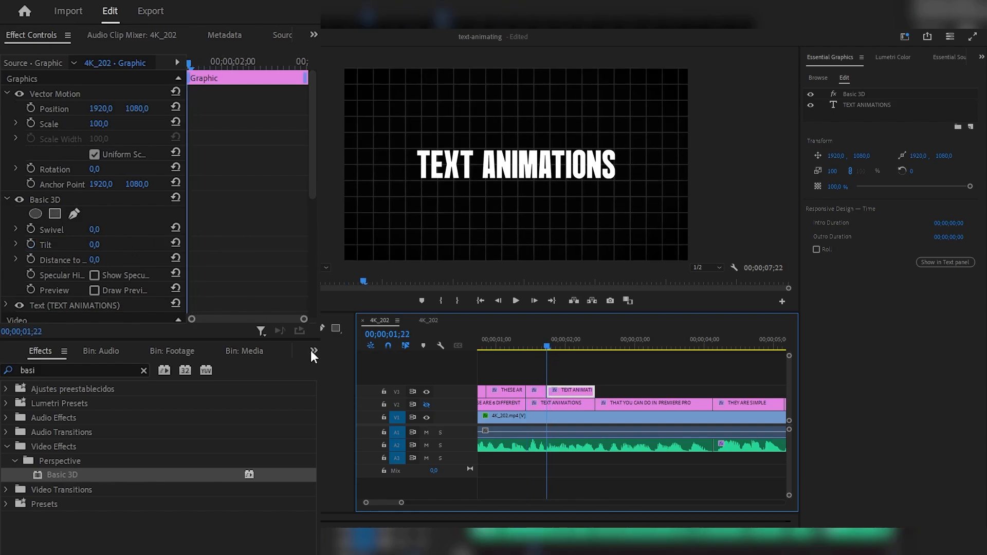
left_click(534, 390)
right_click(41, 199)
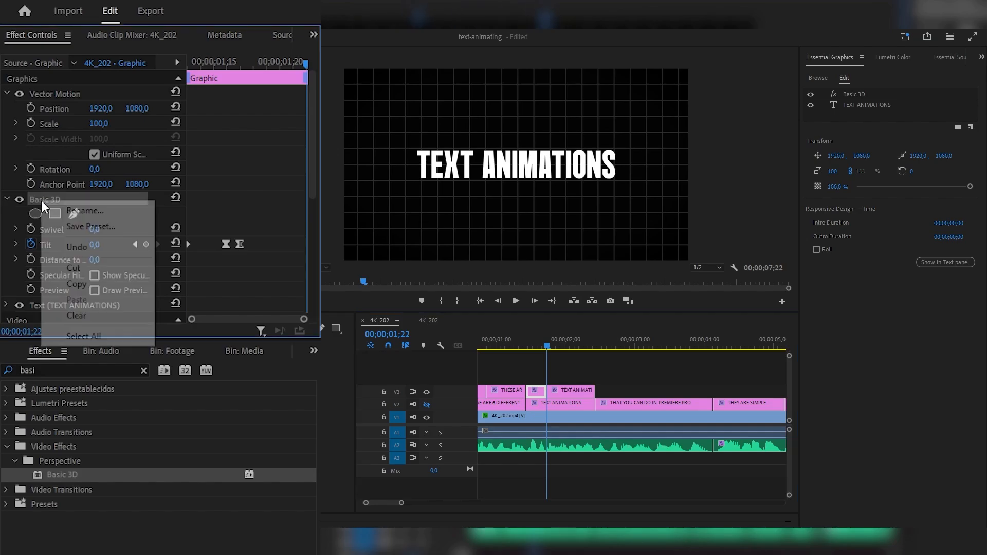
left_click(105, 284)
left_click(567, 387)
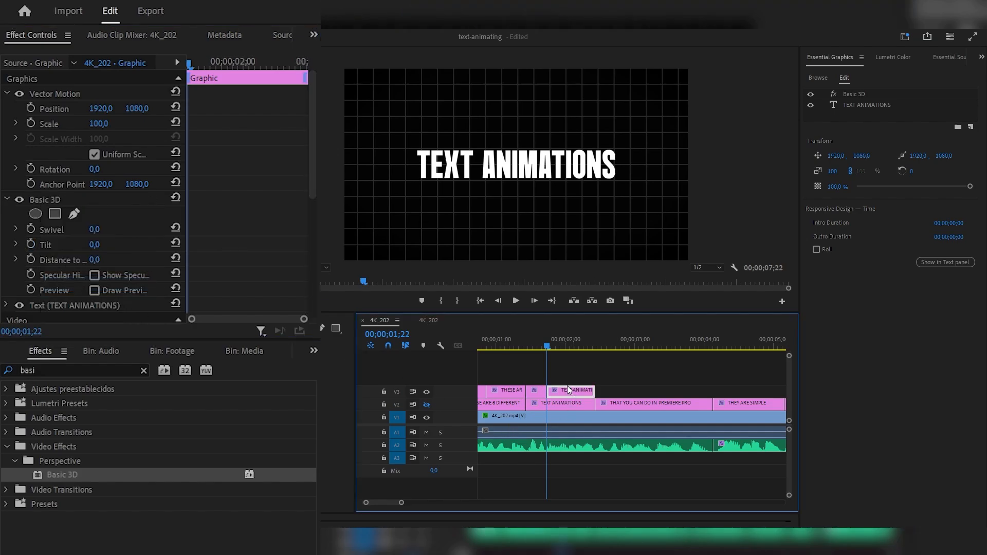
left_click(37, 200)
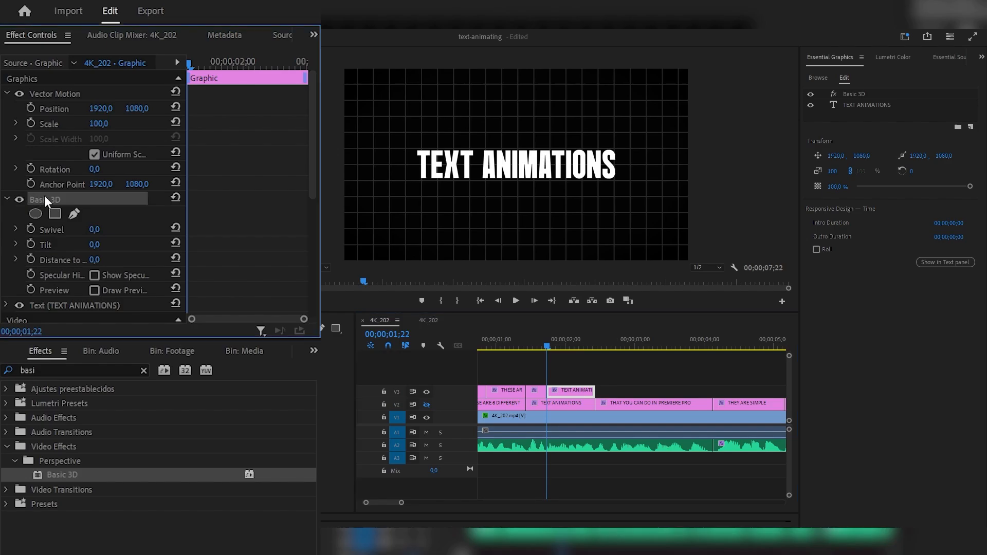
key("Delete")
key("ctrl+v")
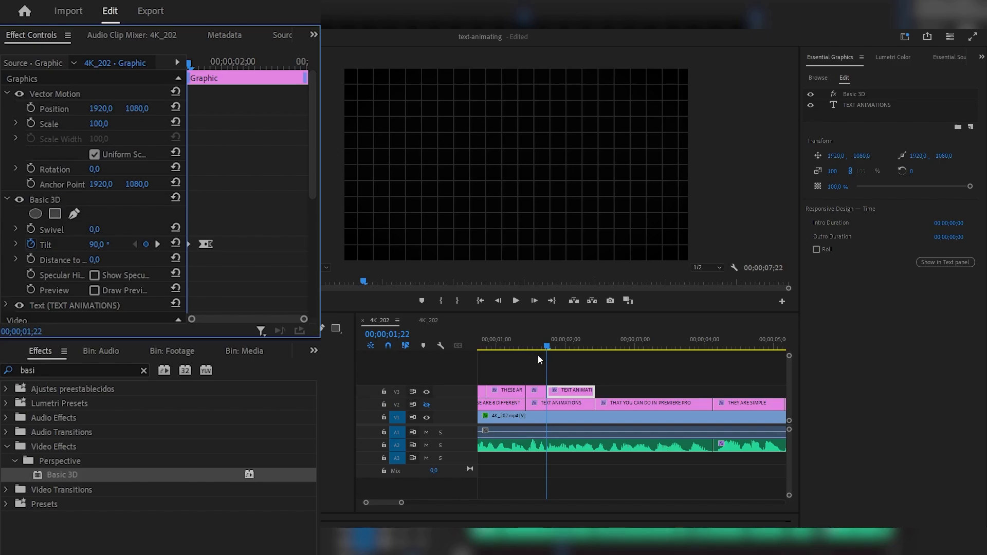
Shift the last two Tilt keyframes on the second TEXT ANIMATIONS piece a few frames later and scrub through the animation
mouse_move(540, 347)
left_mouse_down()
mouse_move(582, 346)
mouse_move(543, 350)
mouse_move(571, 354)
mouse_move(551, 347)
left_mouse_up()
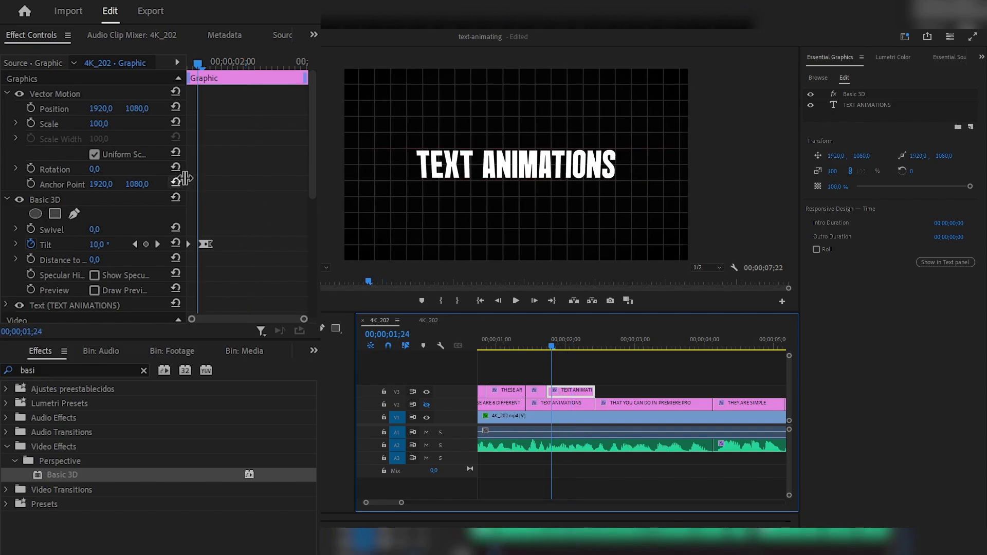
left_click_drag(243, 265, 217, 245)
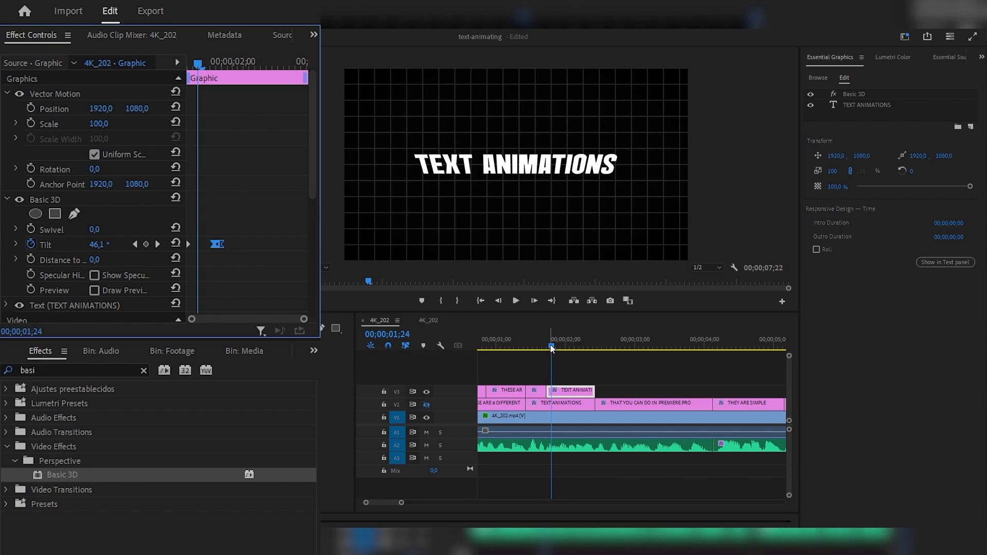
left_click_drag(550, 344, 579, 346)
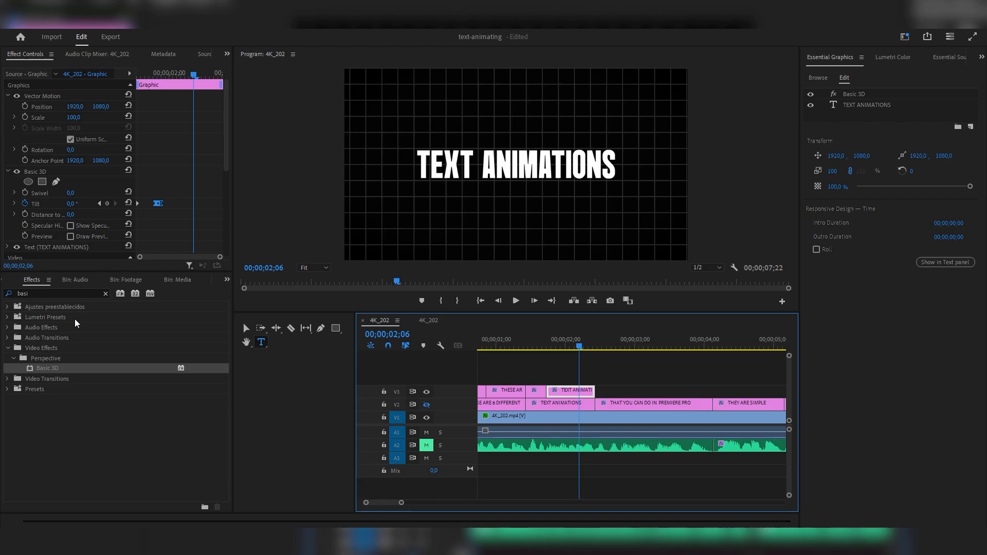
Find the Crop effect and apply it to both TEXT ANIMATIONS pieces on V3
left_click(105, 293)
type("c")
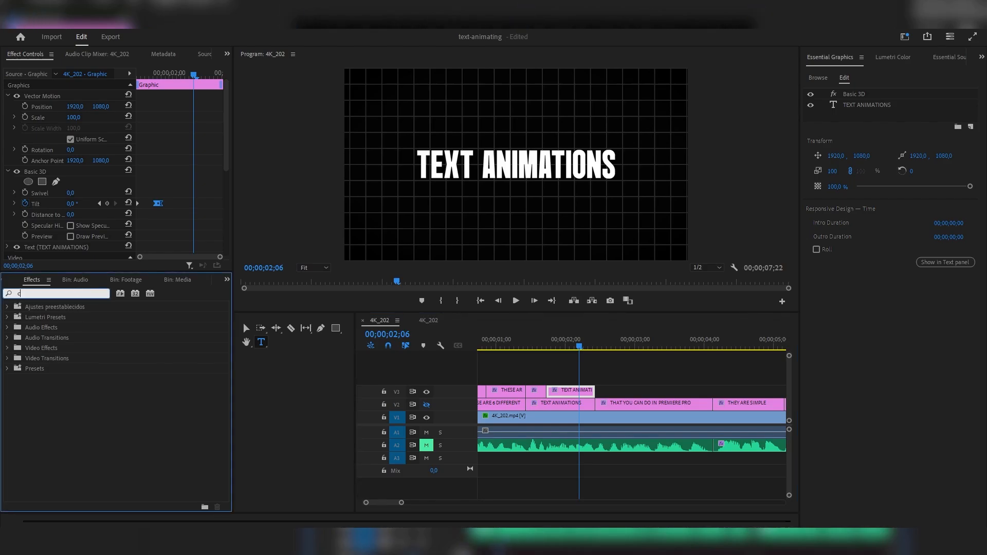
type("rop")
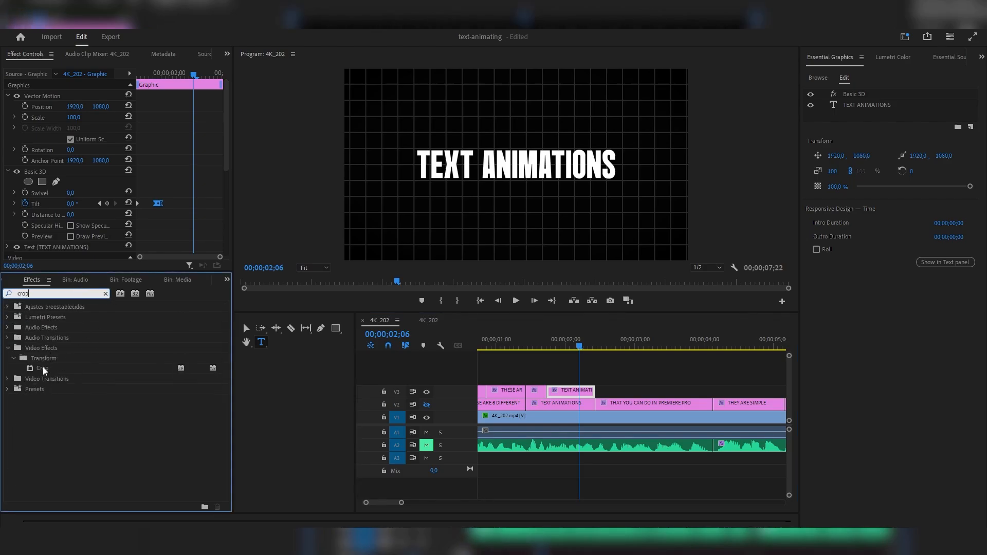
double_click(41, 368)
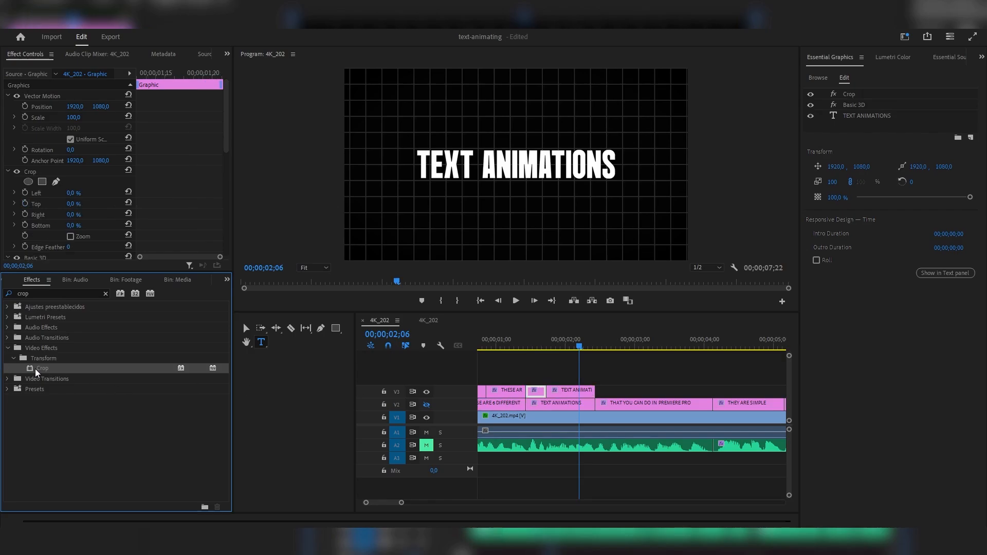
Crop the right side of the first TEXT ANIMATIONS piece by about 60% so only the word TEXT shows
left_click(538, 347)
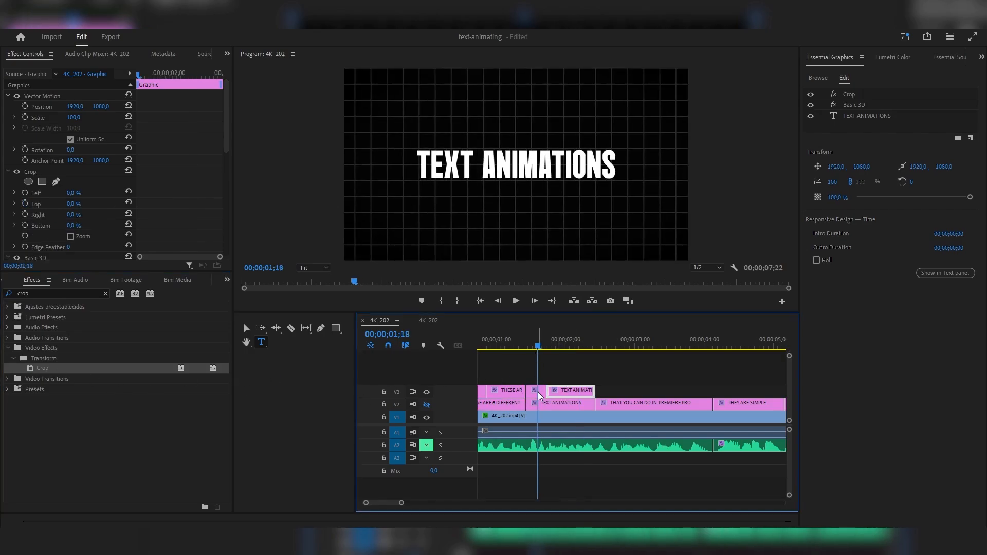
left_click(30, 172)
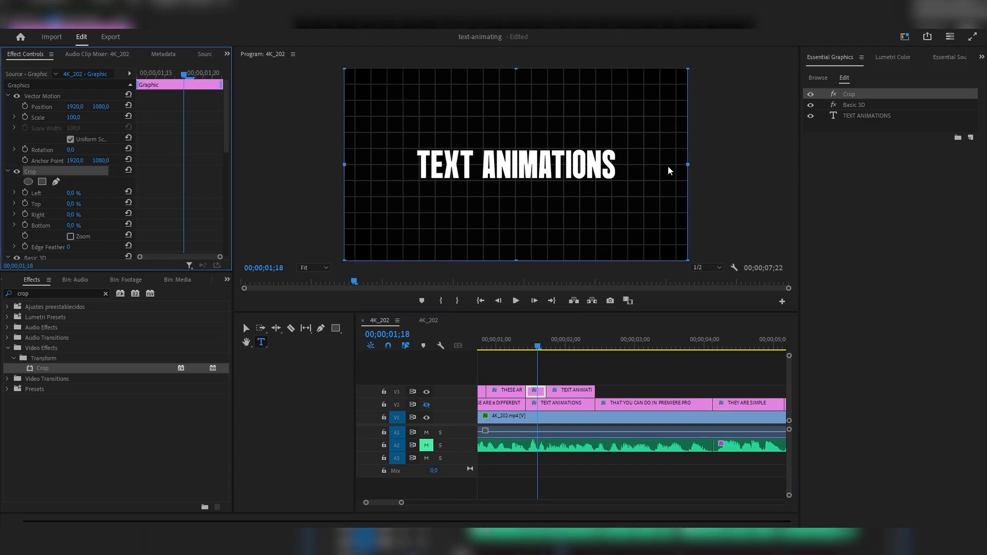
left_click_drag(687, 164, 478, 164)
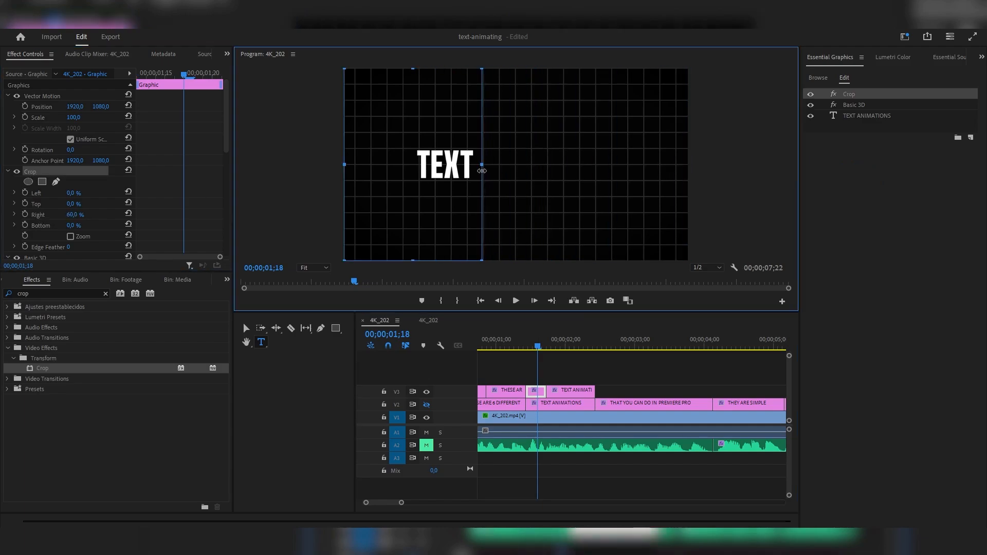
Crop the left side of the second piece by about 39.2%, leaving only ANIMATIONS, and play both pieces
left_click(571, 389)
left_click(555, 339)
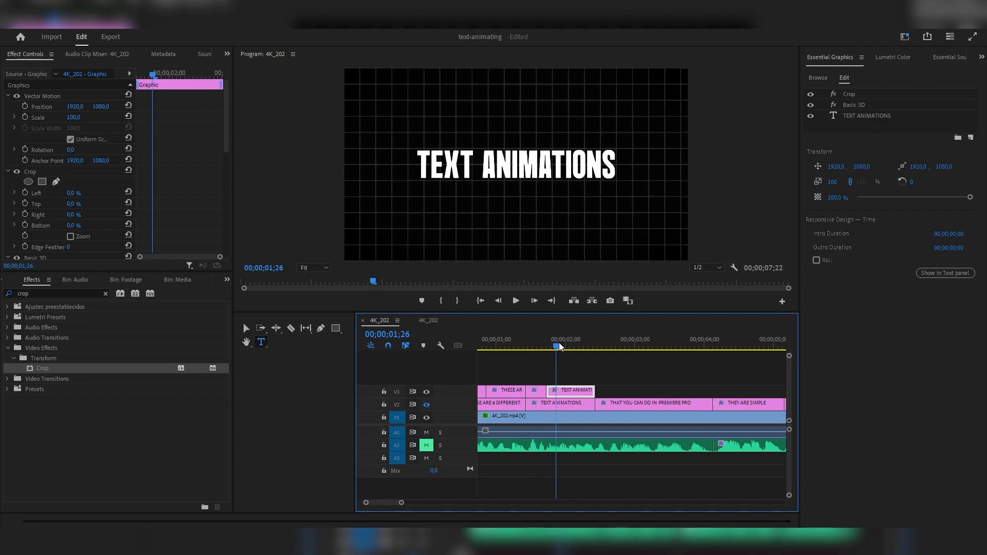
left_click(33, 171)
left_click_drag(344, 164, 479, 164)
left_click_drag(555, 349, 526, 350)
key("space")
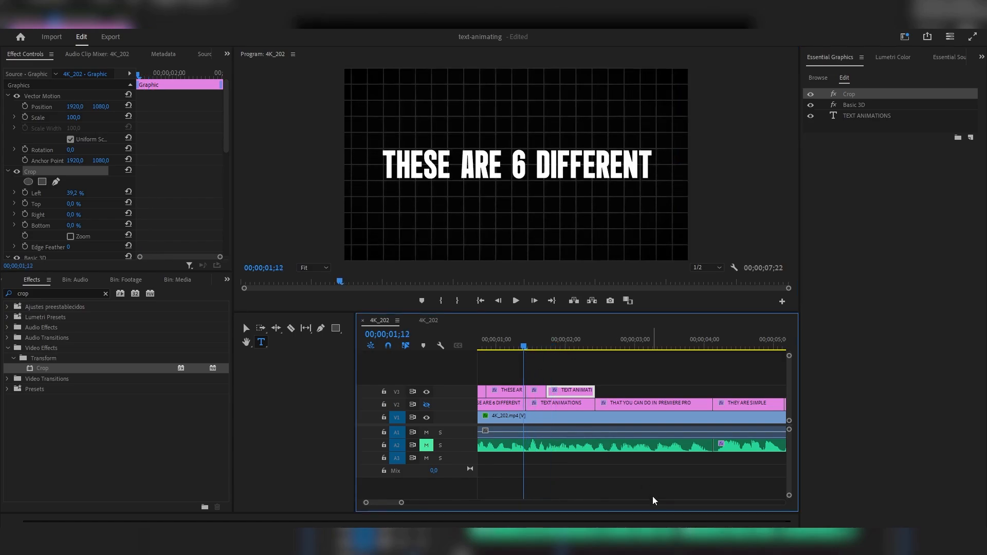
key("space")
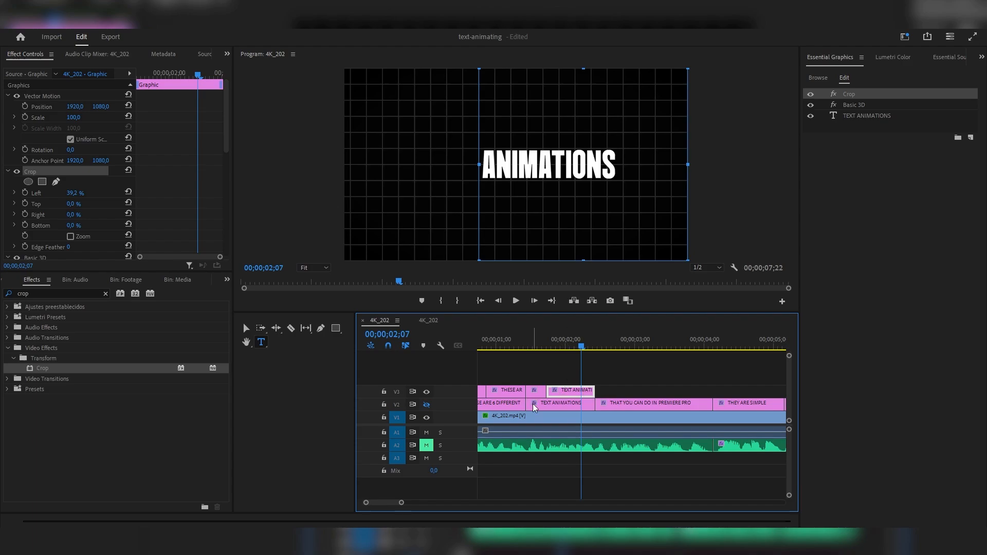
Trim the start of the V2 TEXT ANIMATIONS clip to the second V3 piece's start and make track V2 visible
left_click_drag(533, 404, 554, 404)
left_click_drag(581, 346, 536, 351)
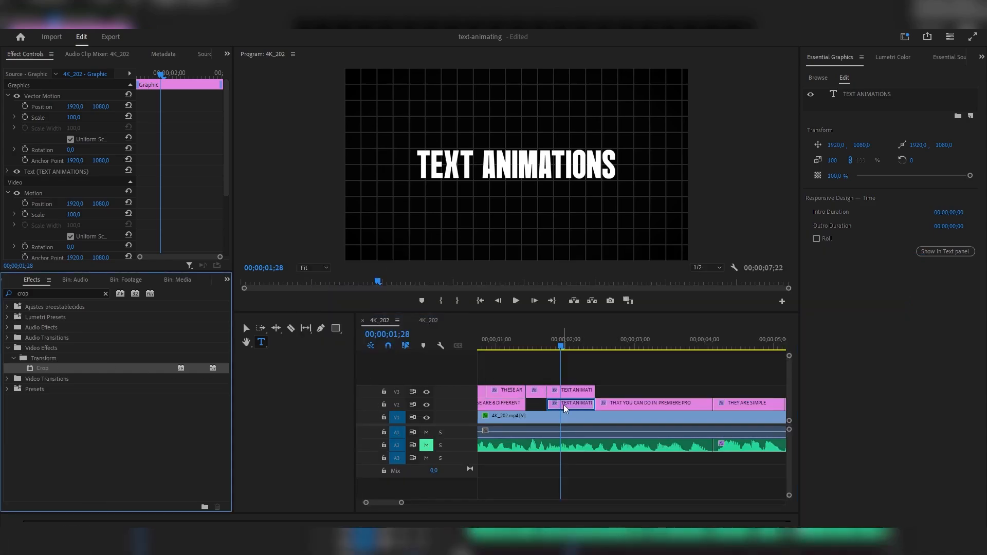
Apply Crop to the trimmed V2 clip, cropping its right side by about 61.2% to keep TEXT, and play the result
left_click_drag(42, 368, 563, 405)
left_click(29, 170)
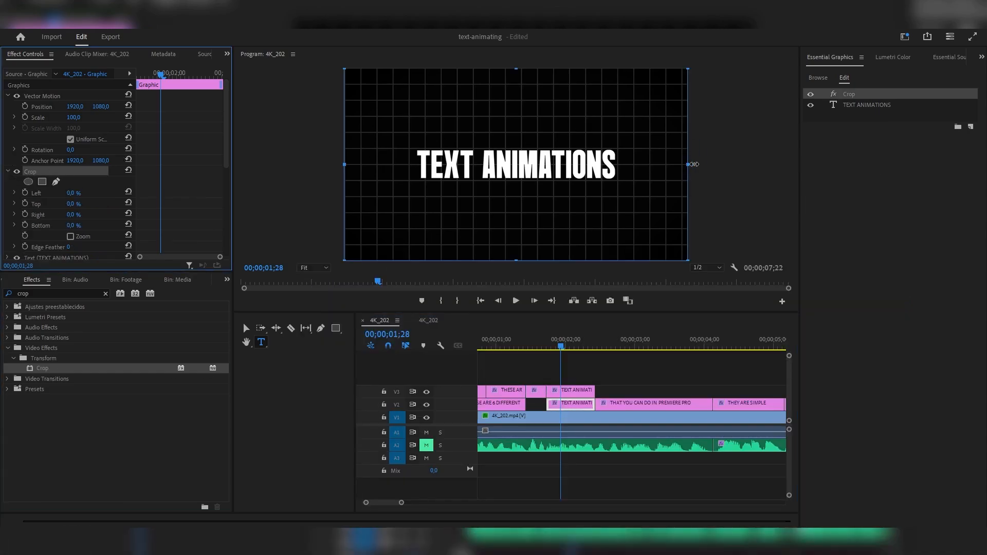
left_click_drag(694, 164, 479, 164)
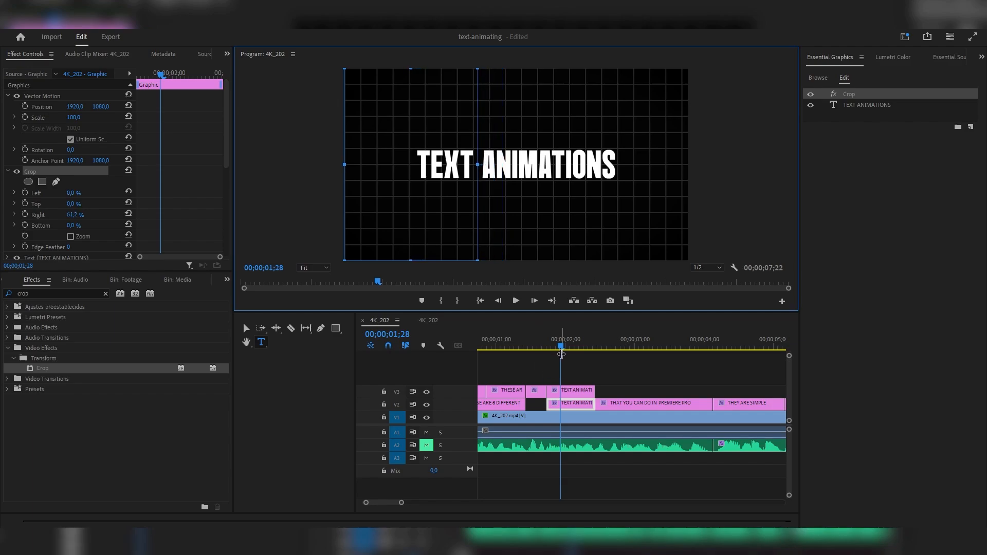
left_click_drag(561, 354, 528, 350)
key("space")
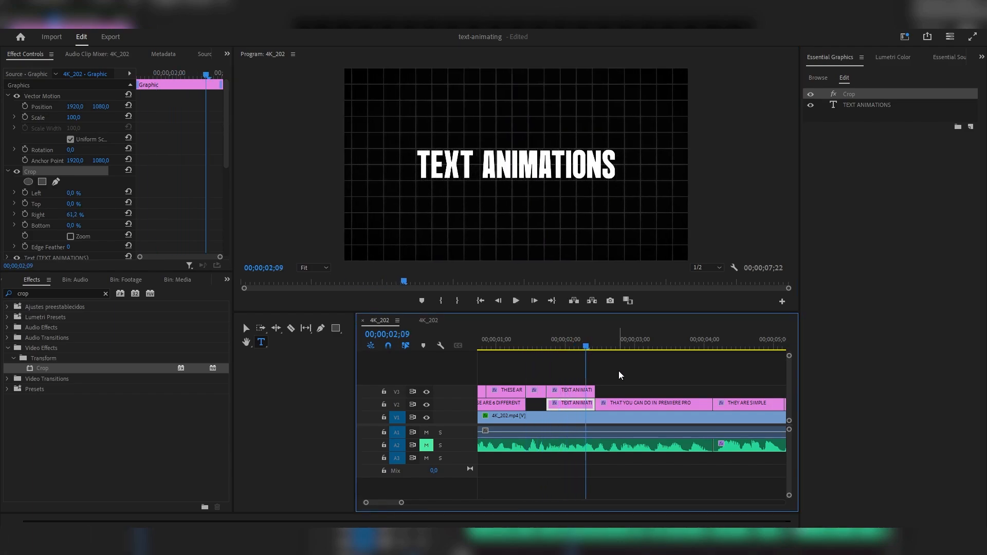
key("space")
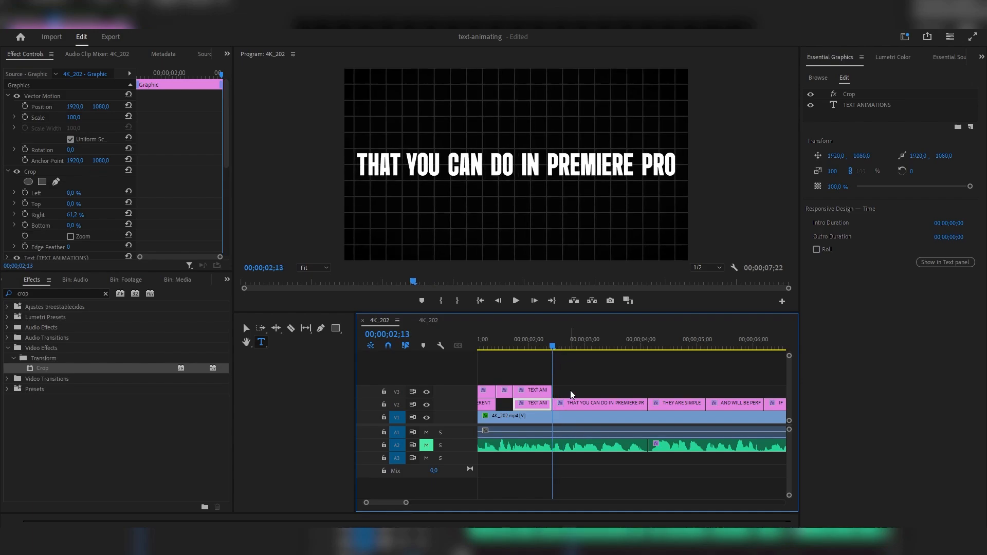
Duplicate the THAT YOU CAN DO IN PREMIERE PRO clip onto V3 and apply the Crop effect to the copy
left_click(565, 405)
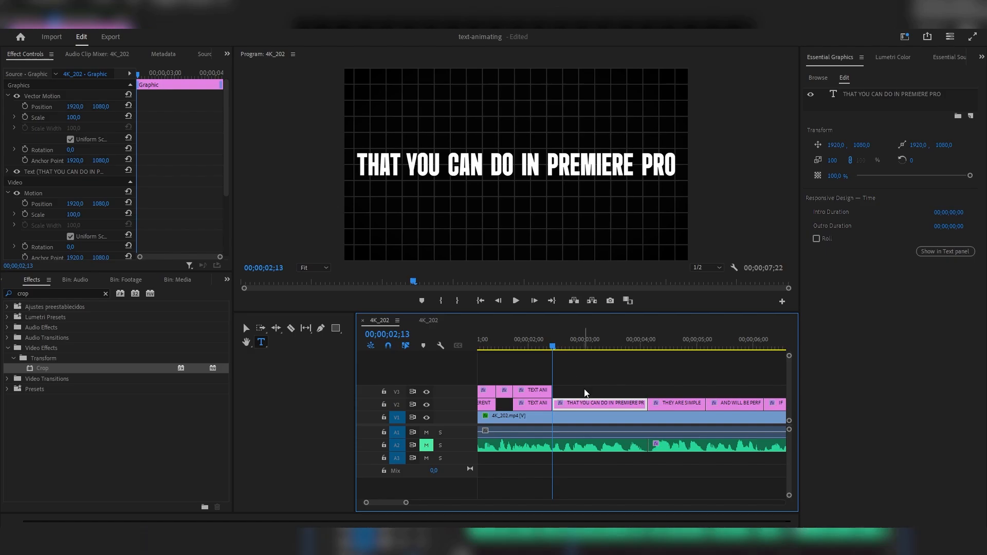
left_click_drag(581, 405, 583, 395)
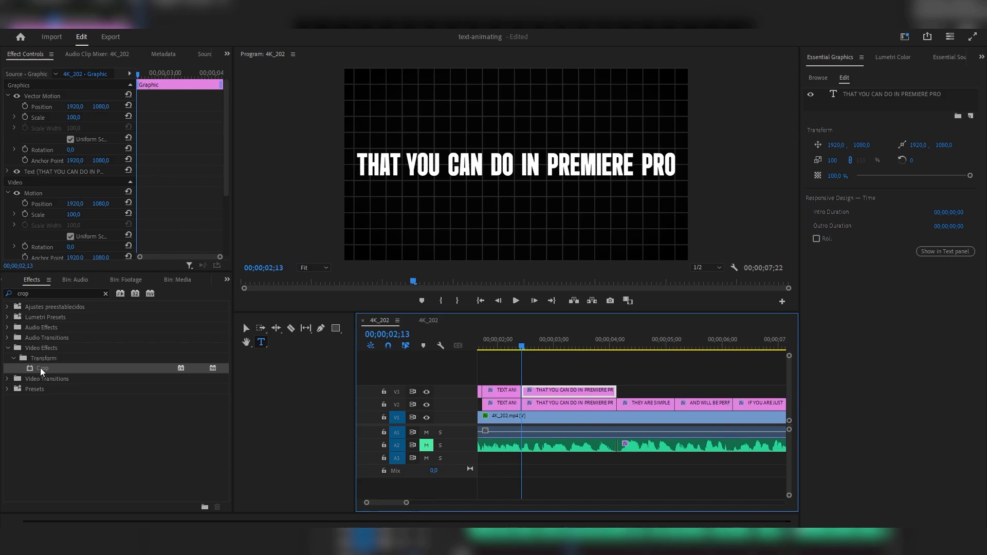
left_click_drag(42, 370, 557, 393)
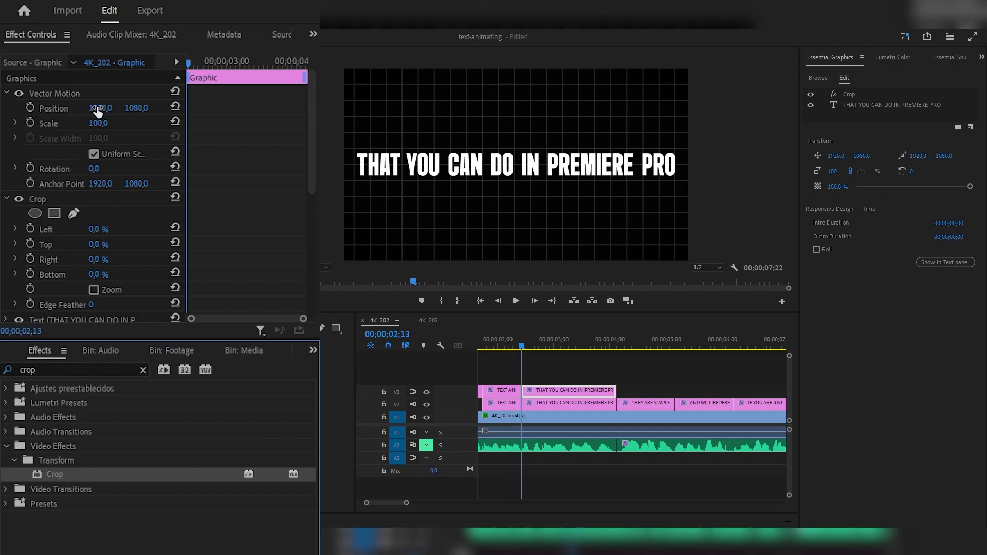
Split the V3 THAT YOU CAN DO IN PREMIERE PRO copy into six consecutive pieces and hide track V2
scroll(604, 400, "up", 4)
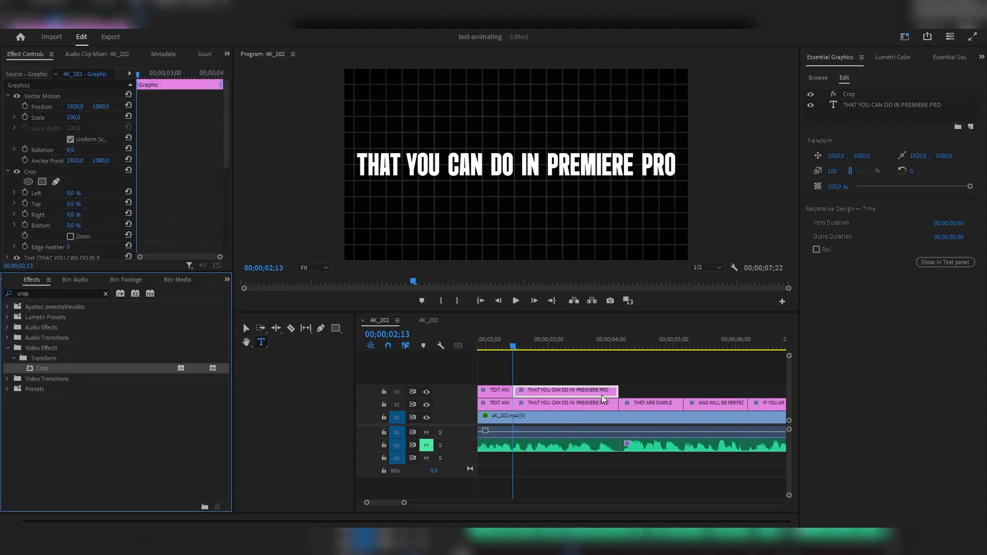
scroll(576, 407, "up", 2)
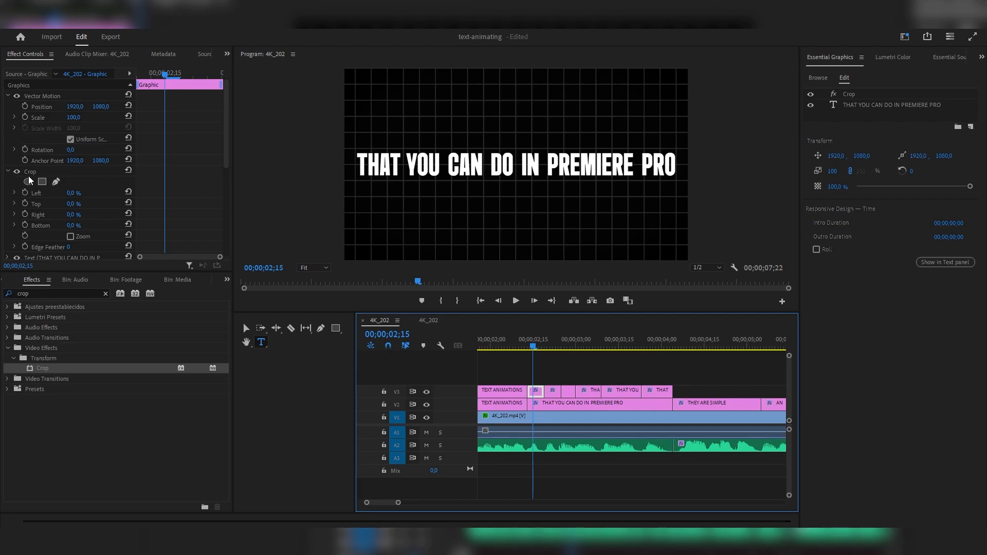
Crop the first V3 piece to the word THAT, with Right at about 82.3% and Bottom at about 44.1%
left_click(30, 175)
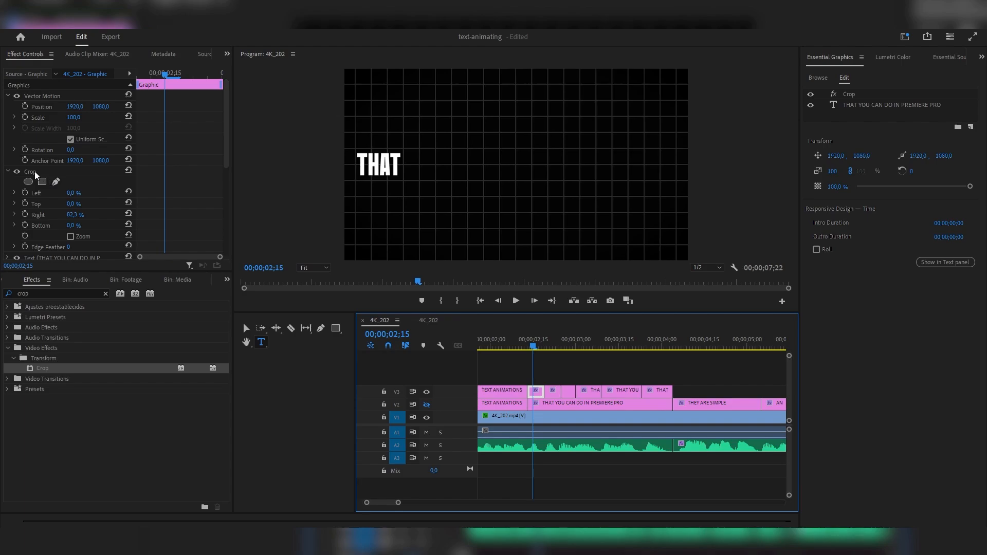
left_click(34, 173)
left_click_drag(374, 260, 373, 176)
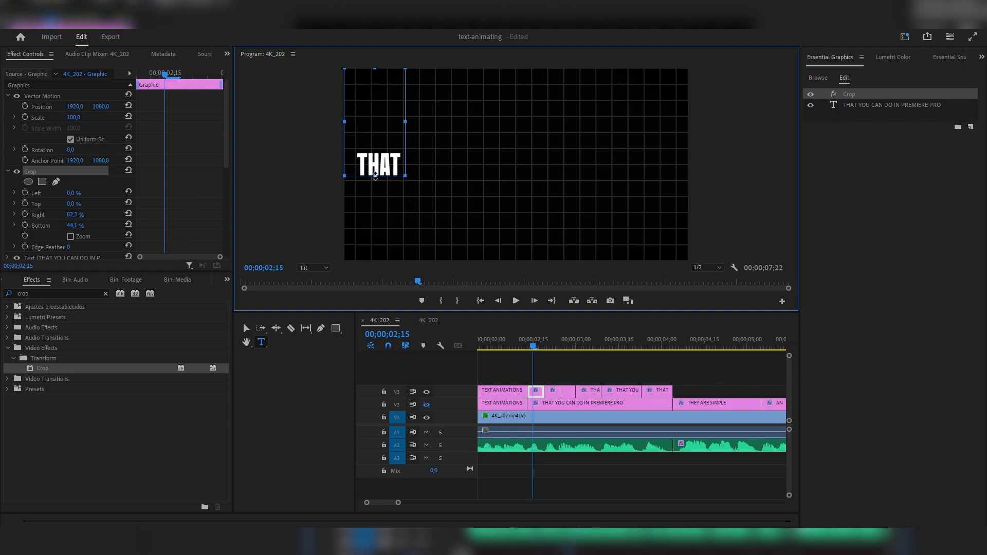
Crop the second V3 piece to the word YOU, with Left 17.2%, Right 71.4% and Bottom about 43.9%, and play the cropped words
left_click_drag(533, 346, 548, 353)
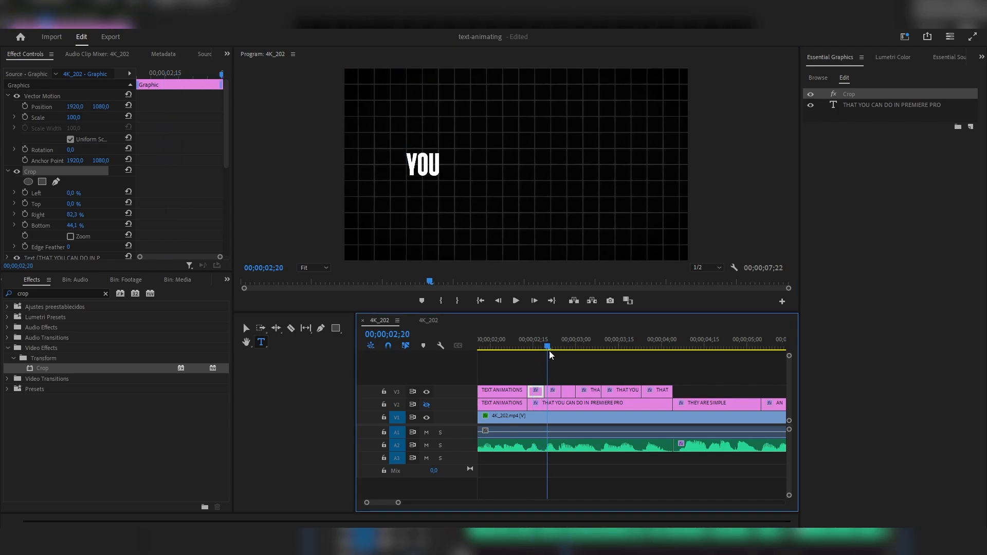
left_click(552, 390)
left_click(70, 177)
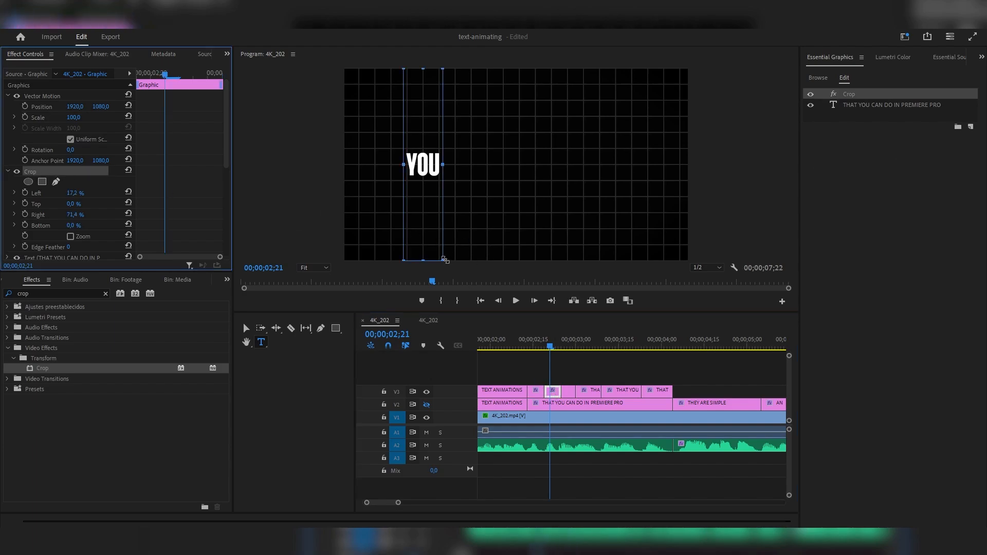
left_click_drag(425, 267, 425, 180)
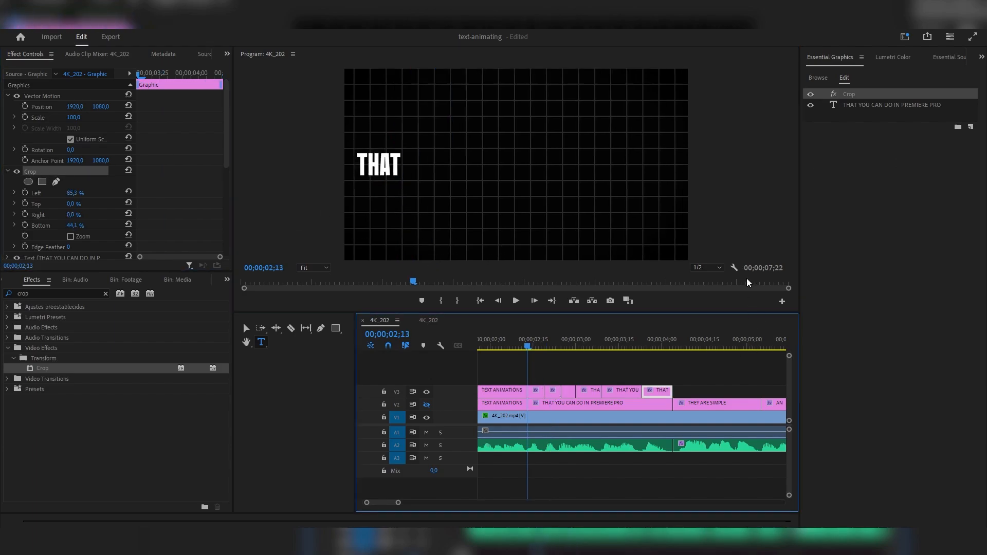
key("space")
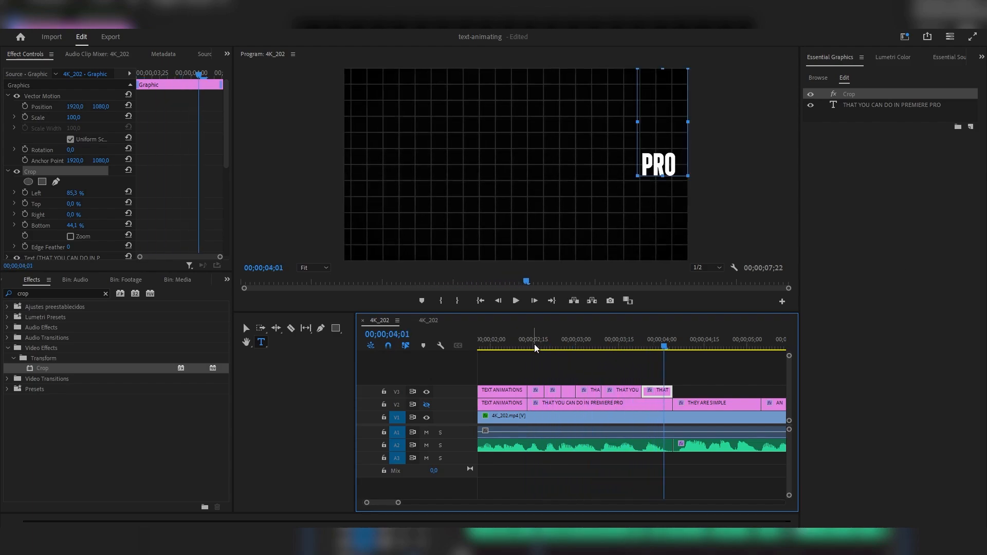
key("space")
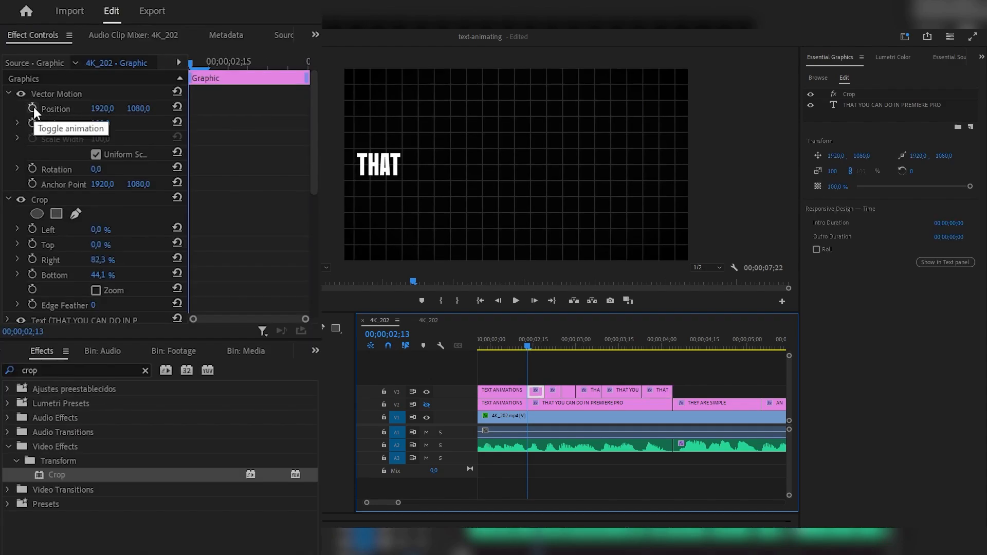
Animate the THAT piece's Vector Motion Position from vertical 1346 at 00;00;02;13 to the default 1080 at 00;00;02;16
left_click(33, 107)
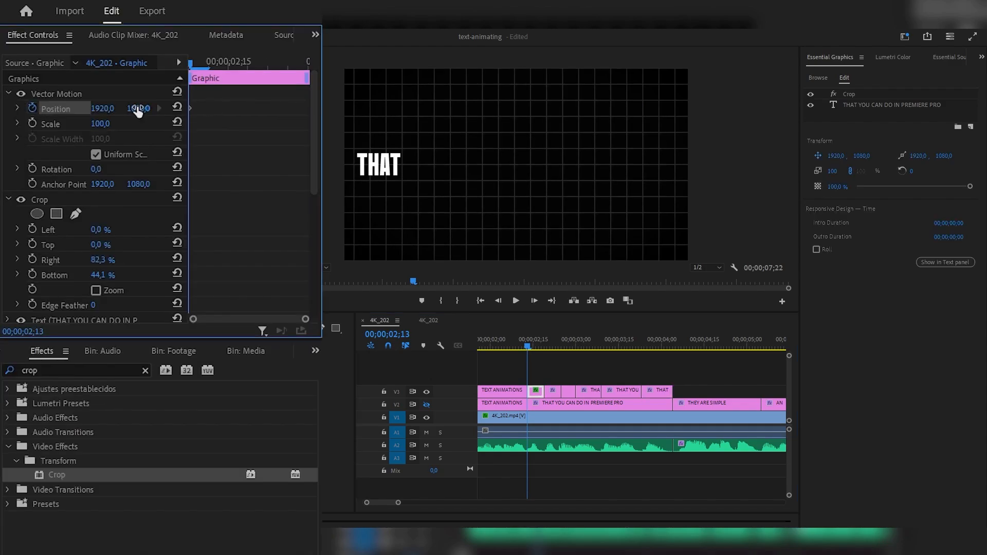
left_click_drag(147, 108, 147, 109)
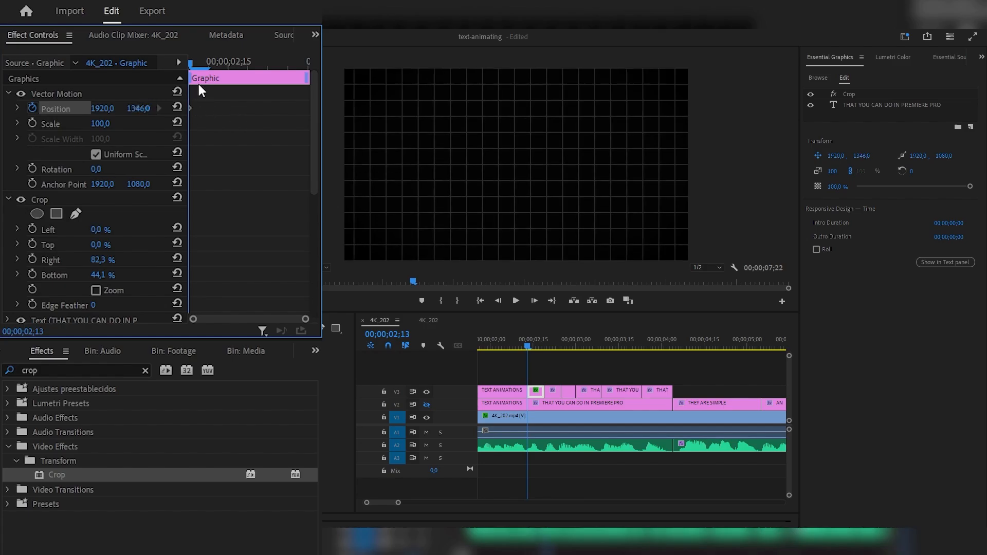
left_click(530, 346)
left_click_drag(530, 347, 536, 346)
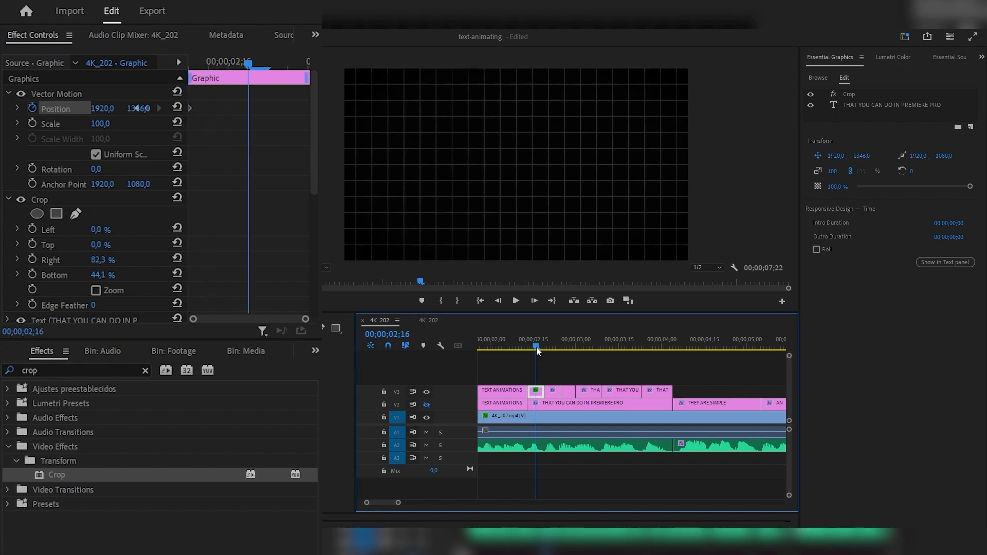
left_click(177, 108)
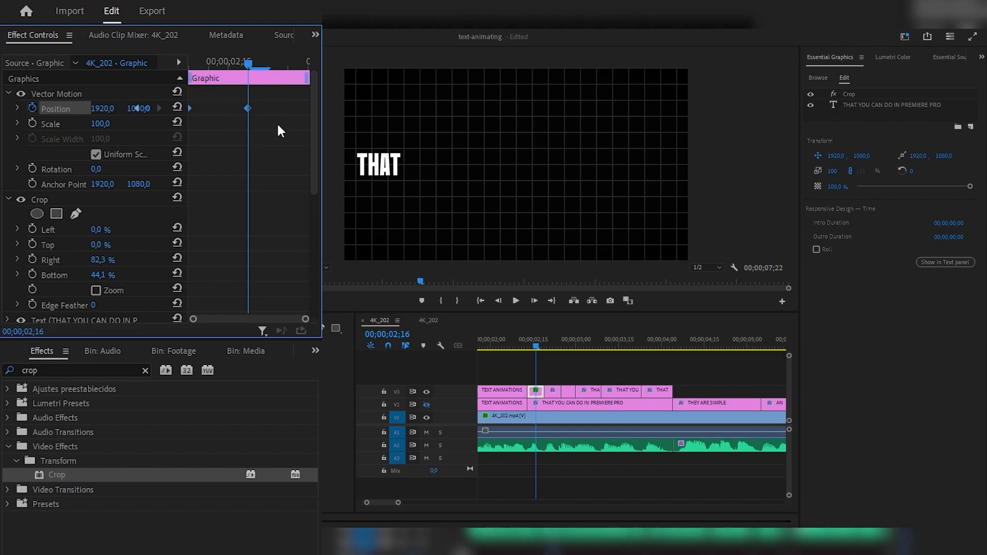
Add a Position keyframe of 1920, 1080 to the YOU piece at 00;00;02;22 and return to the start of the piece
left_click(554, 350)
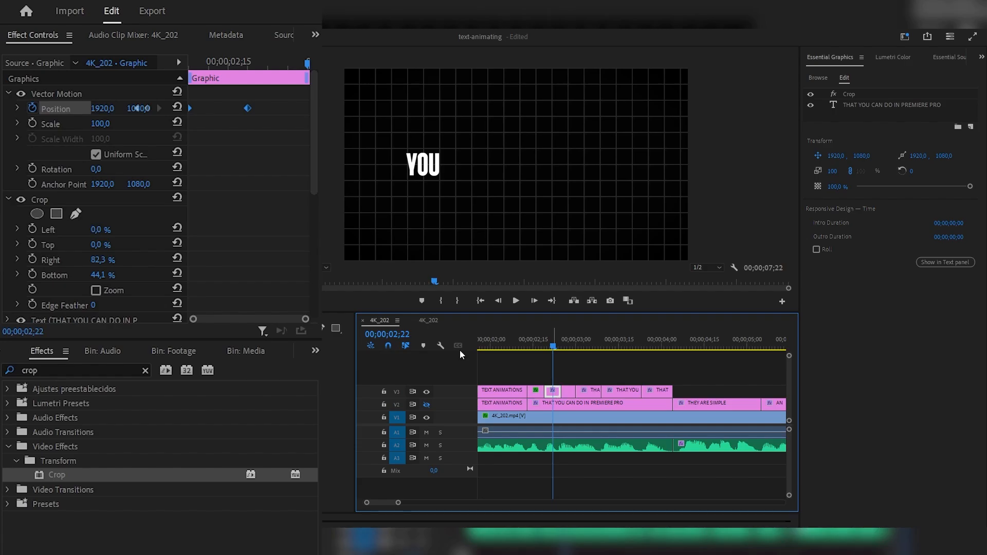
left_click(32, 109)
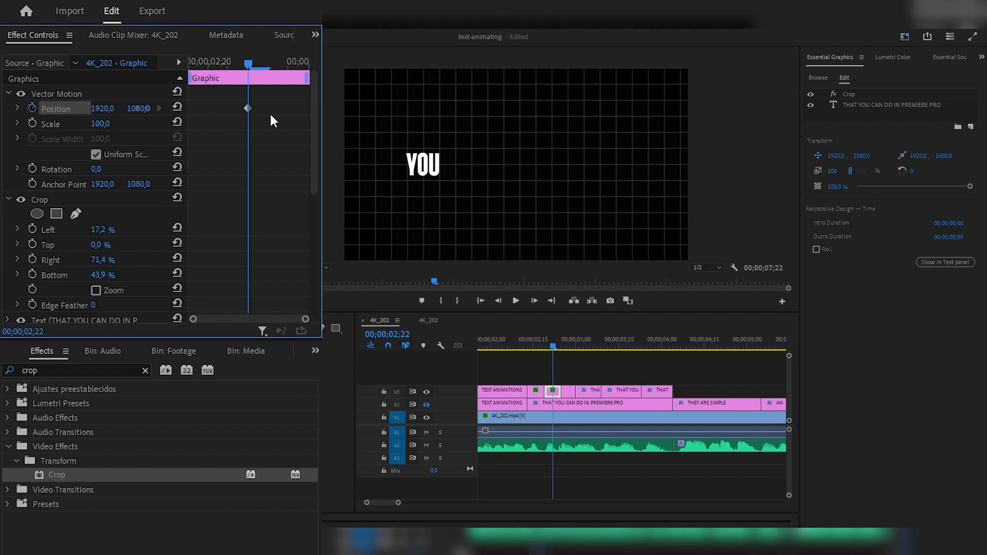
left_click_drag(244, 64, 171, 64)
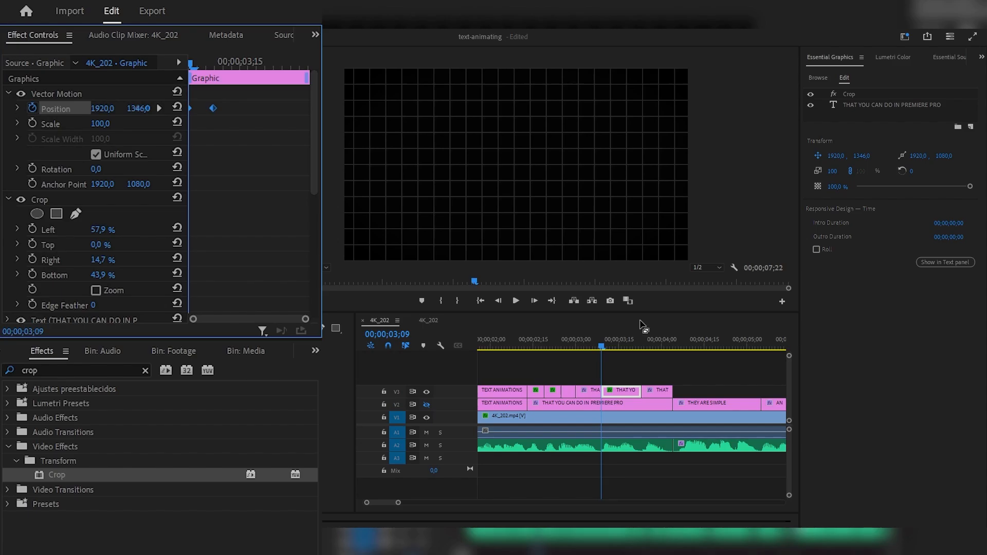
Ease the Position keyframes of the V3 PREMIERE piece through temporal interpolation and play the movement
right_click(213, 108)
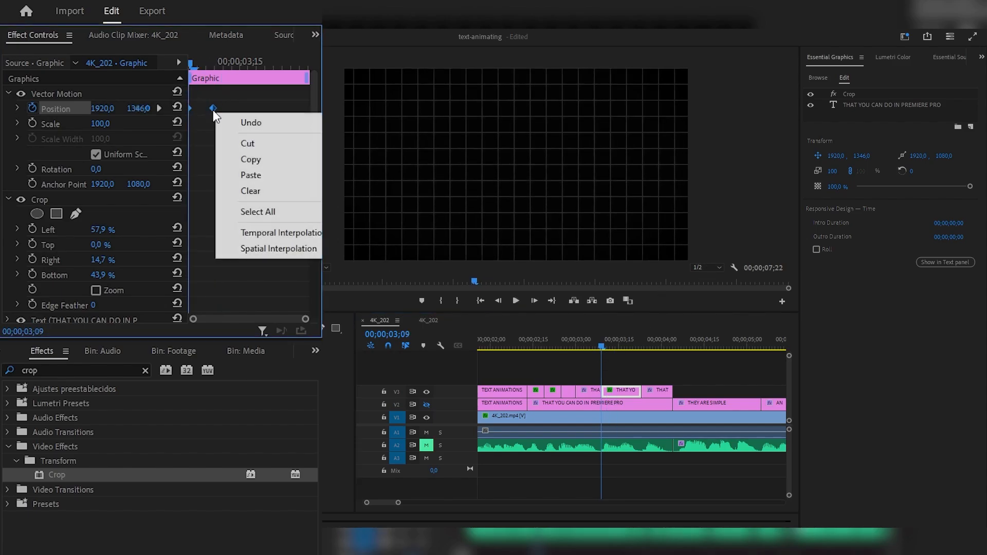
right_click(212, 108)
mouse_move(273, 227)
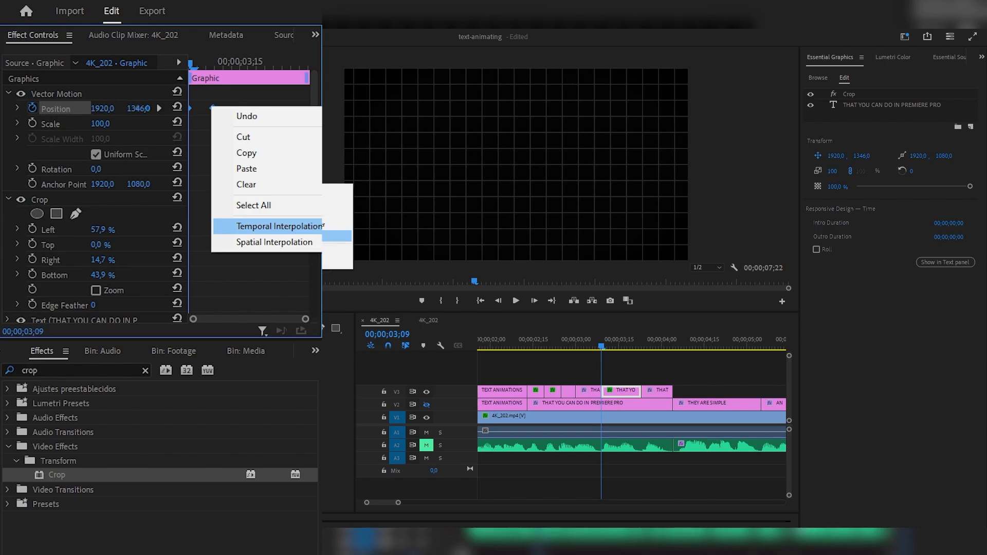
left_click(337, 262)
key("space")
key("space")
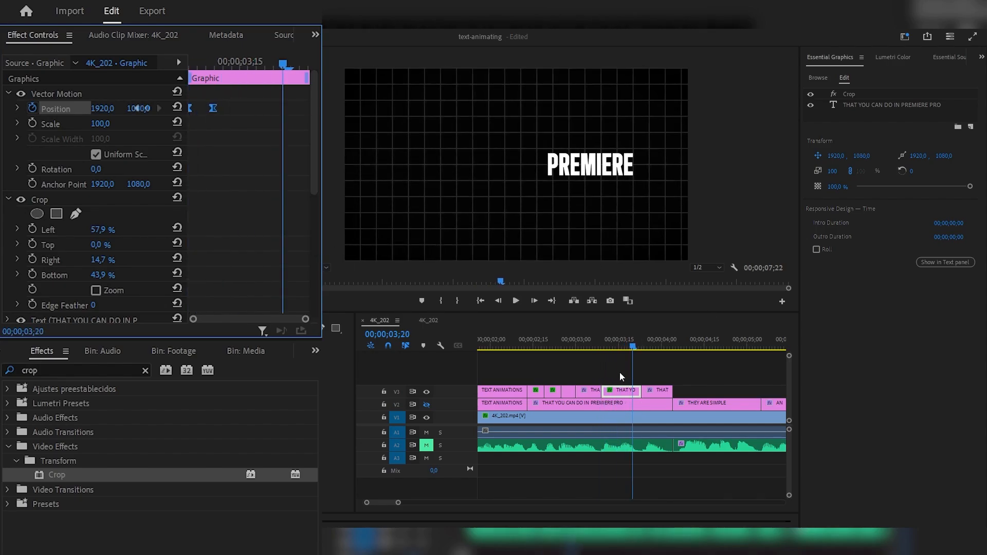
left_click(603, 347)
key("space")
key("space")
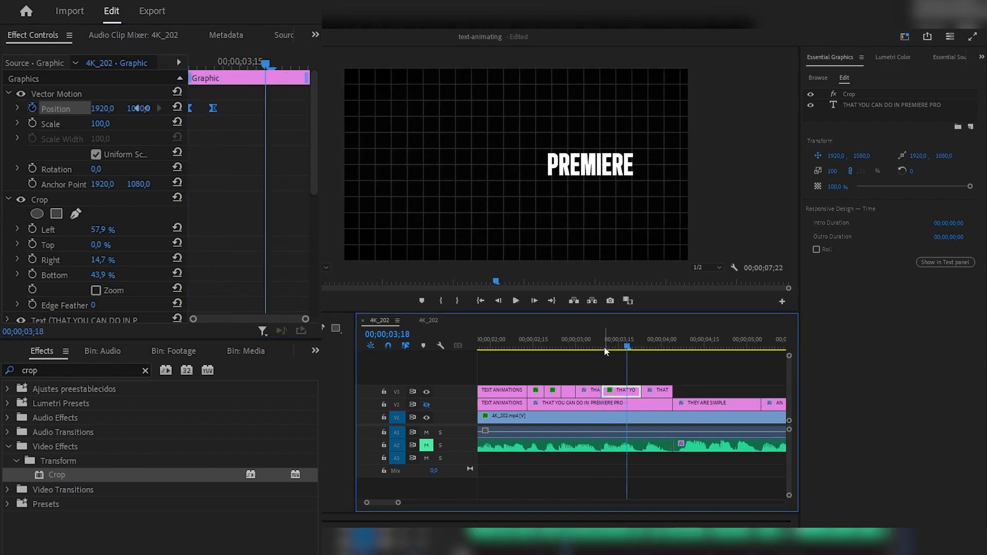
Shape the PREMIERE piece's Position velocity curve so that it peaks early and settles slowly, and preview the movement
left_click(603, 347)
left_click_drag(603, 348, 602, 348)
key("space")
key("space")
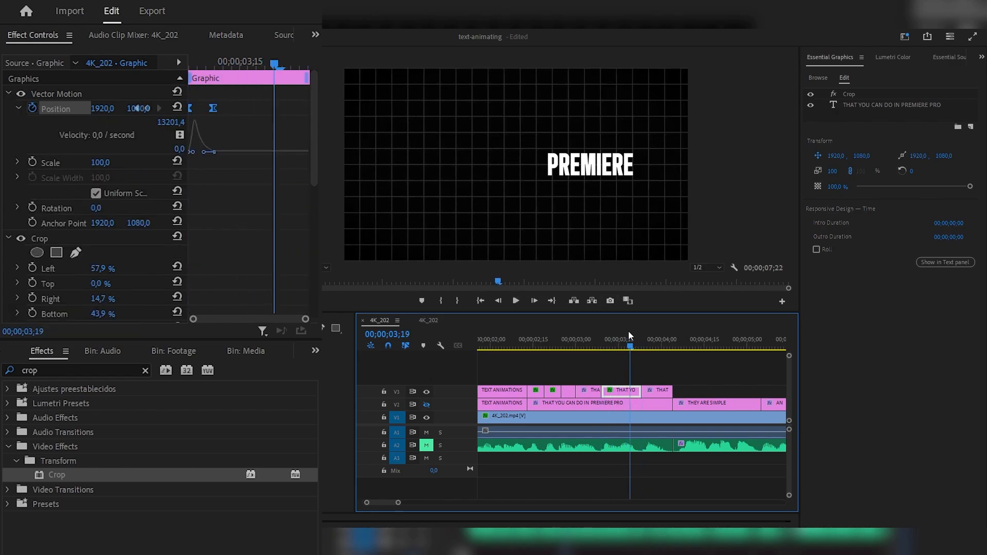
left_click_drag(628, 334, 602, 350)
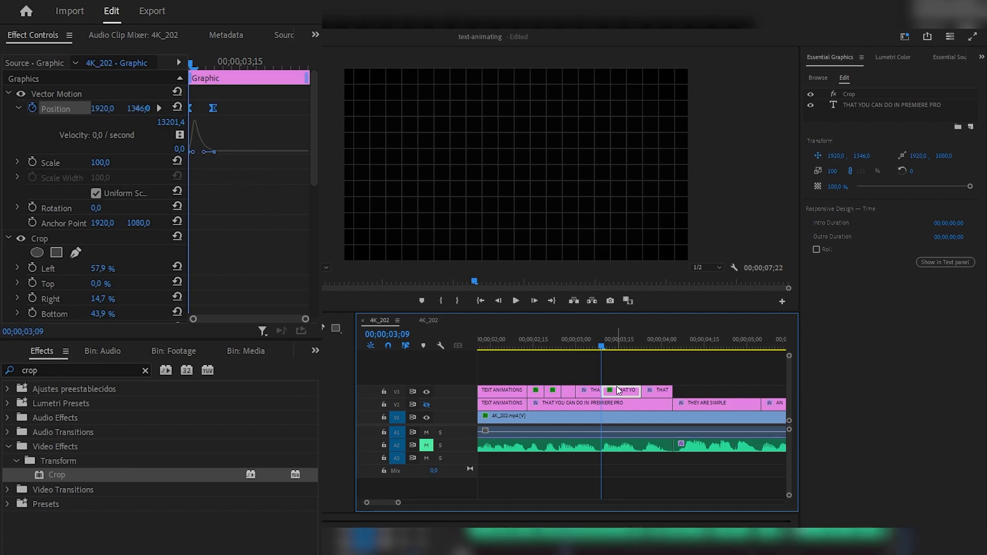
left_click(19, 108)
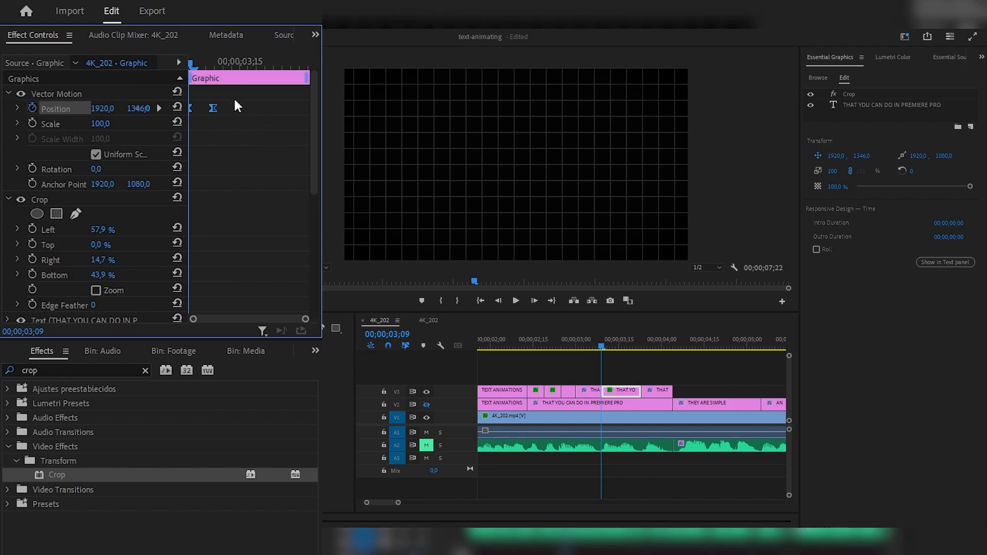
Apply the PREMIERE piece's eased Position animation to the other V3 word pieces, from THAT through to PRO
left_click(530, 346)
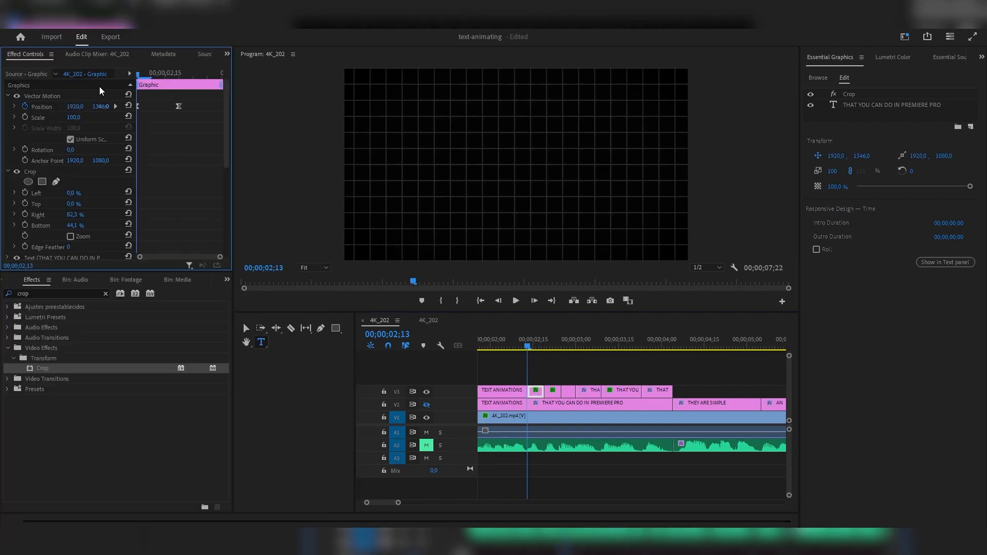
left_click(545, 346)
left_click(553, 391)
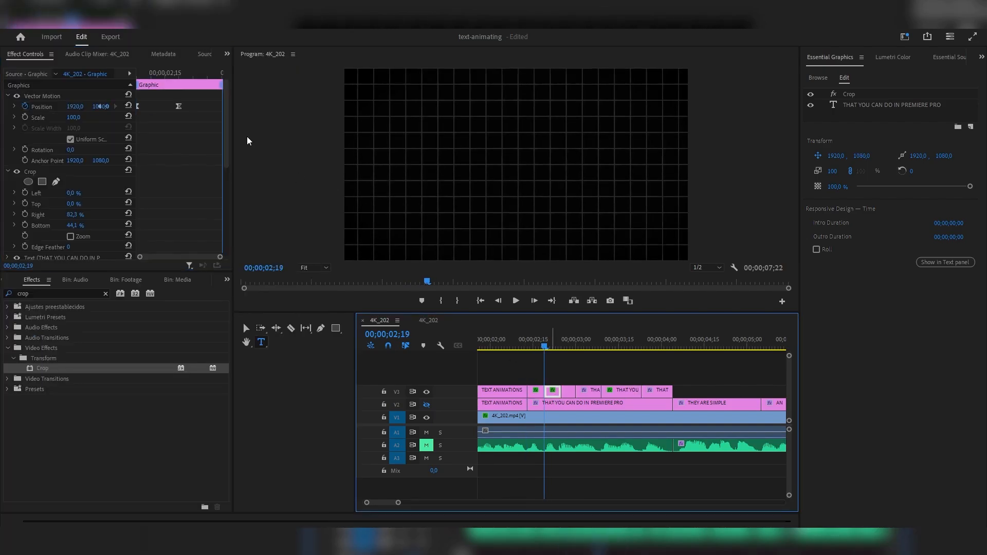
left_click(194, 121)
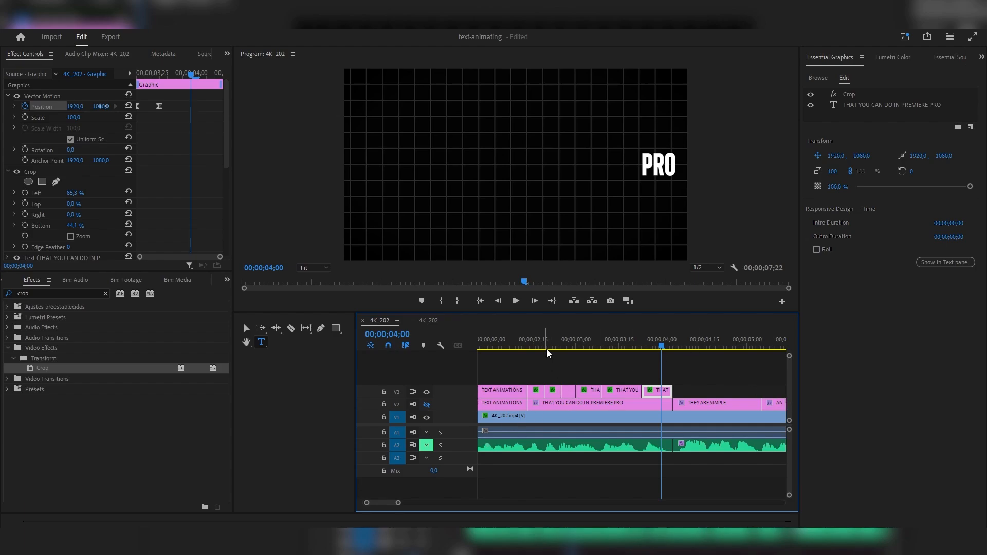
Trim the start of the V2 THAT YOU CAN DO IN PREMIERE PRO clip to where the V3 YOU piece begins
left_click(542, 346)
scroll(543, 402, "up", 3)
scroll(605, 410, "down", 1)
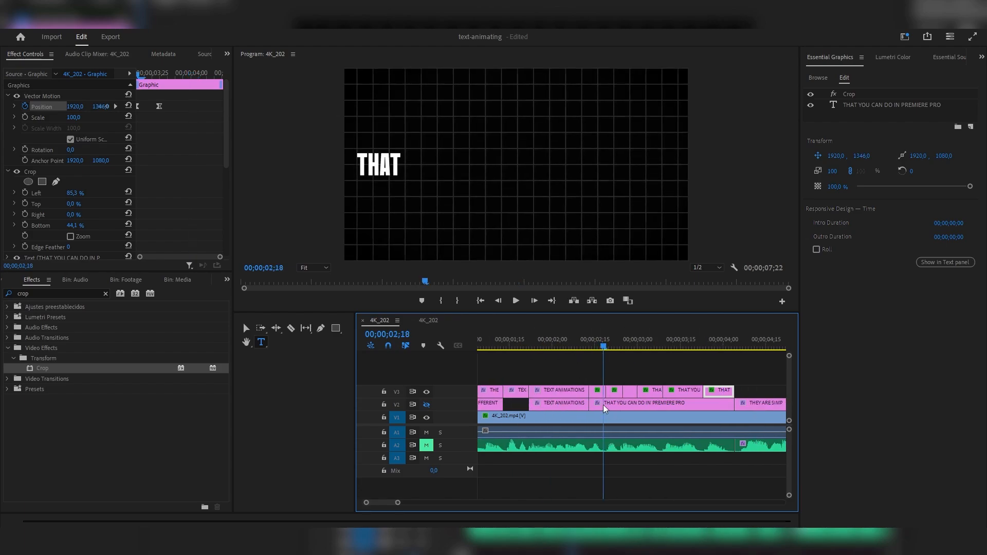
left_click_drag(605, 409, 643, 411)
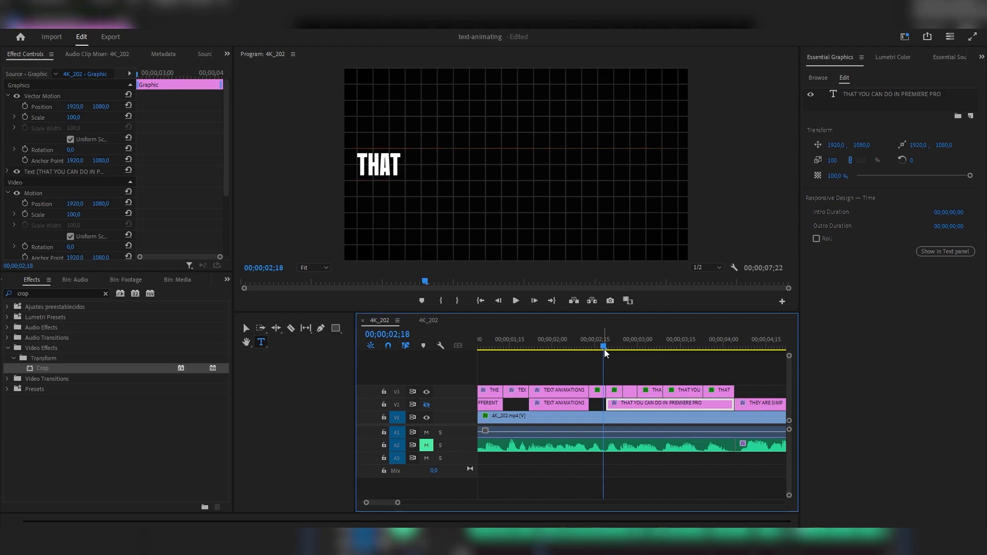
Split the trimmed V2 clip at the V3 word boundaries into five consecutive pieces with Crop applied
left_click_drag(605, 350, 638, 351)
key("ctrl+k")
left_click(636, 402)
key("ctrl+k")
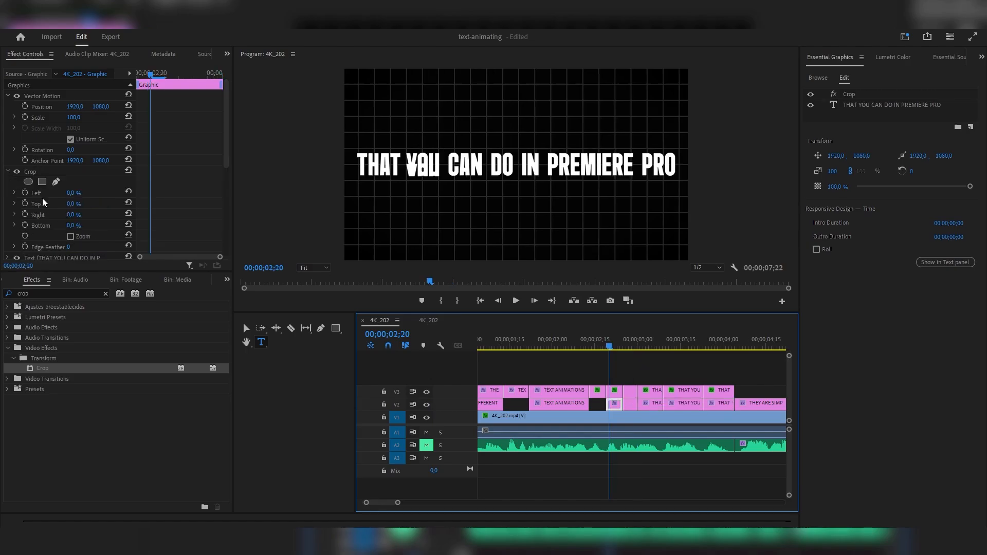
Crop each V2 piece to the words already revealed, with Right about 82.9% on the first and 14.7% on the last, and play the result
left_click(36, 172)
left_click_drag(690, 163, 403, 158)
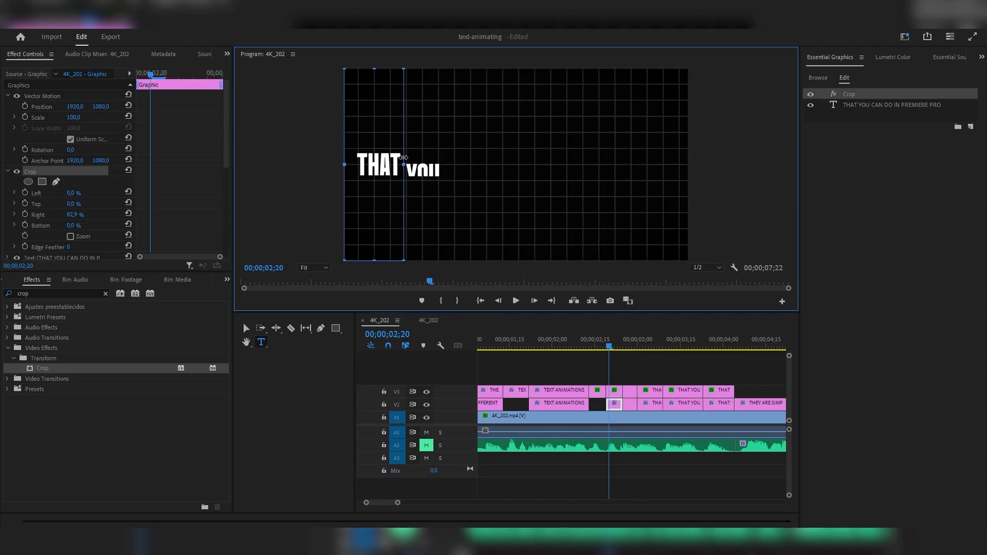
left_click(629, 348)
left_click(631, 406)
left_click(29, 172)
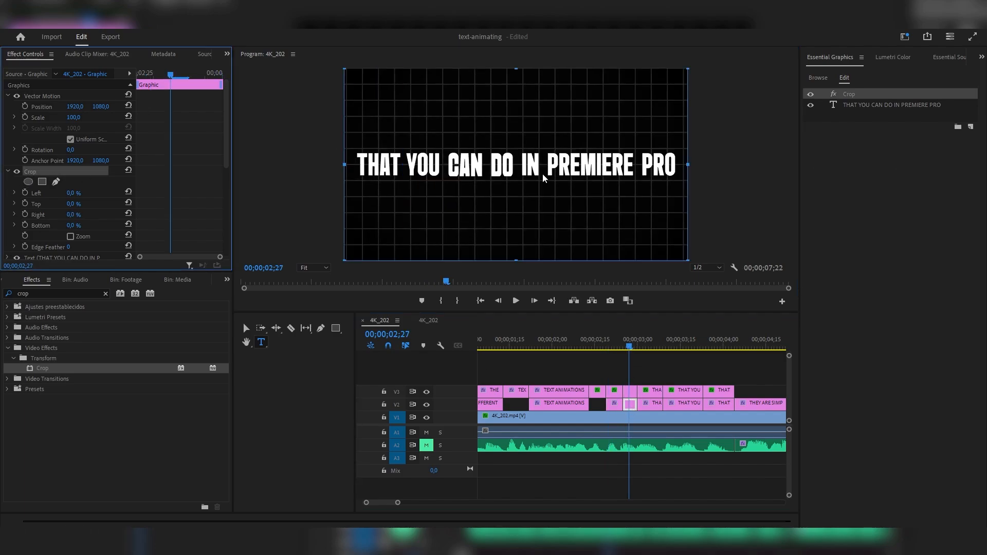
left_click_drag(688, 164, 444, 169)
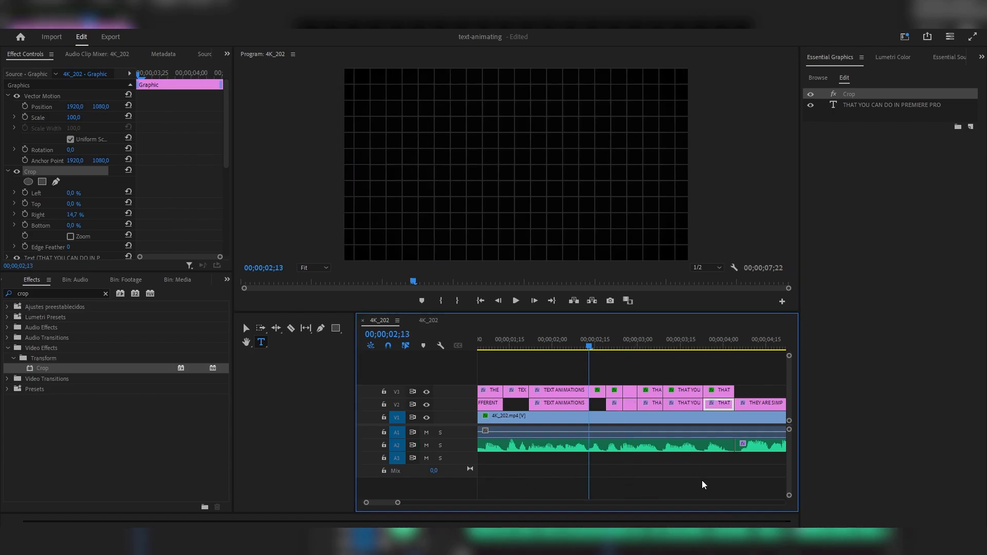
key("space")
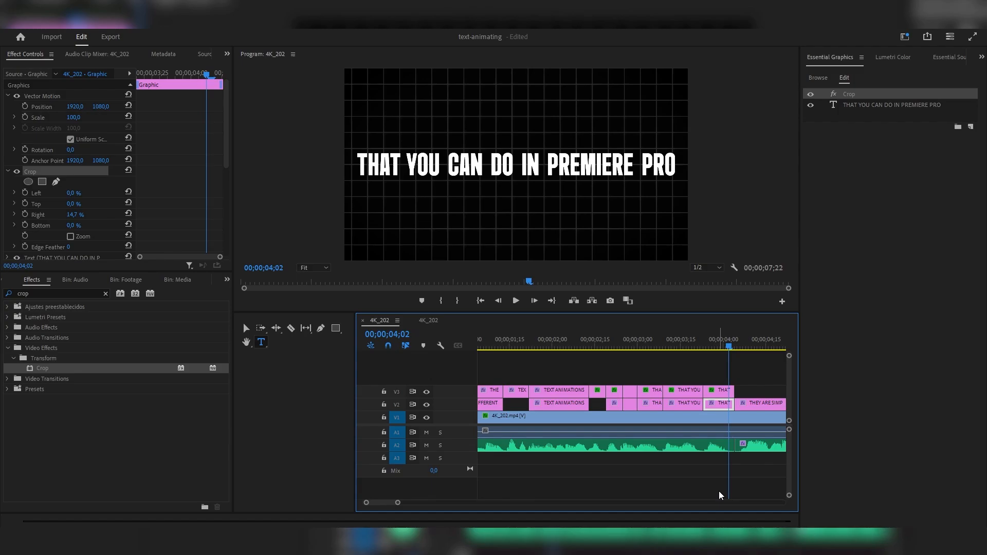
Duplicate the THEY ARE SIMPLE clip from V2 onto V3, and hide track V2
key("Down")
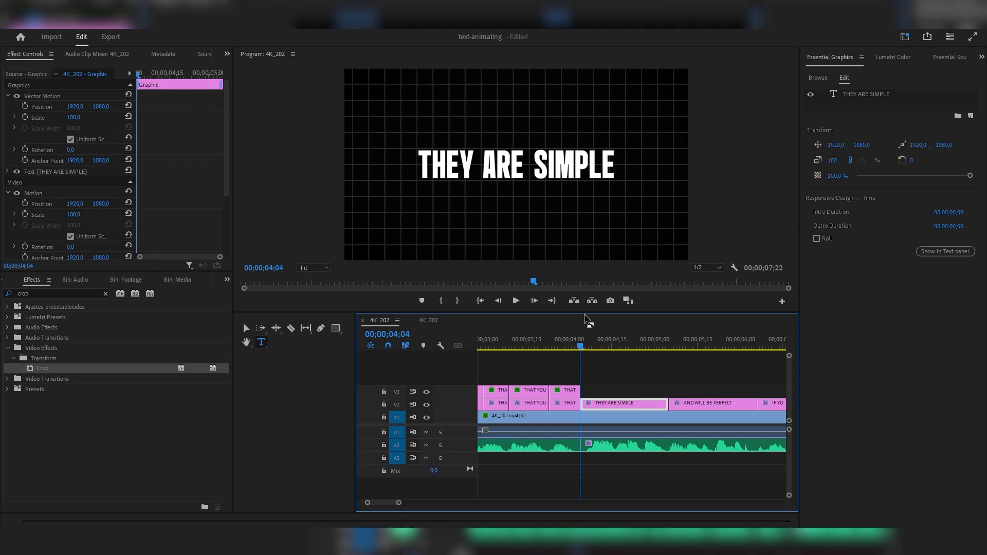
left_click(105, 293)
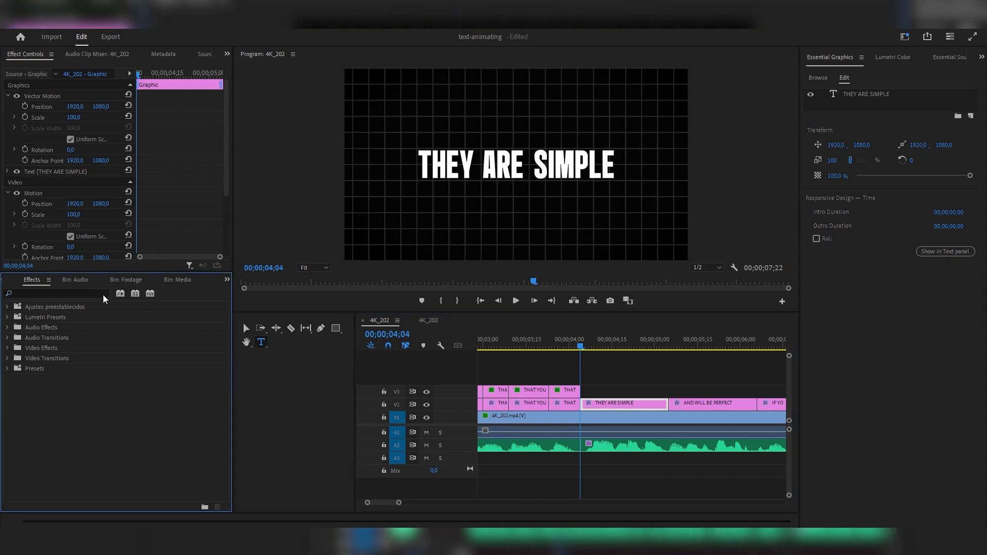
left_click_drag(636, 403, 636, 390)
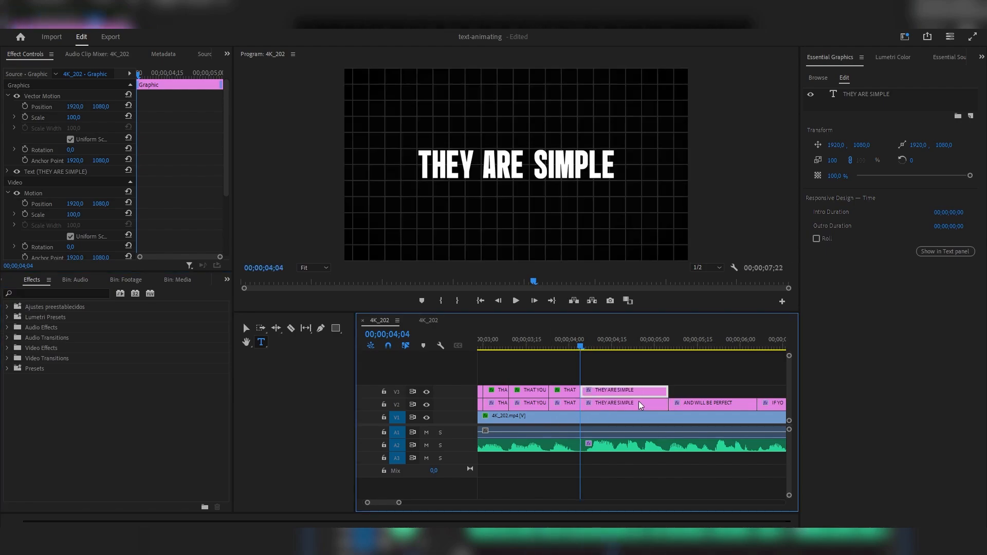
left_click(427, 405)
left_click(632, 394)
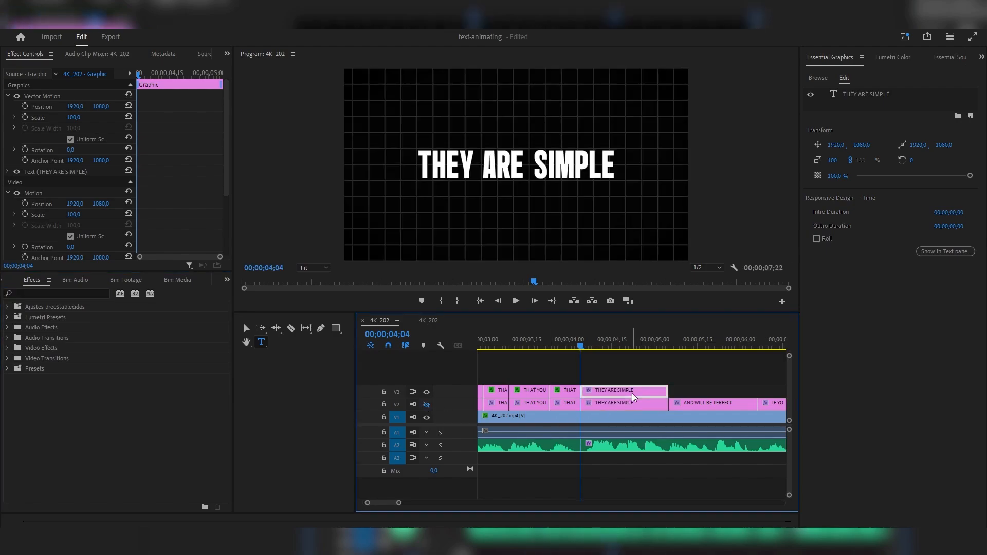
Split the V3 THEY ARE SIMPLE clip at 00;00;04;16 and apply the Mosaic effect to its first piece
scroll(646, 399, "up", 1)
scroll(645, 395, "up", 1)
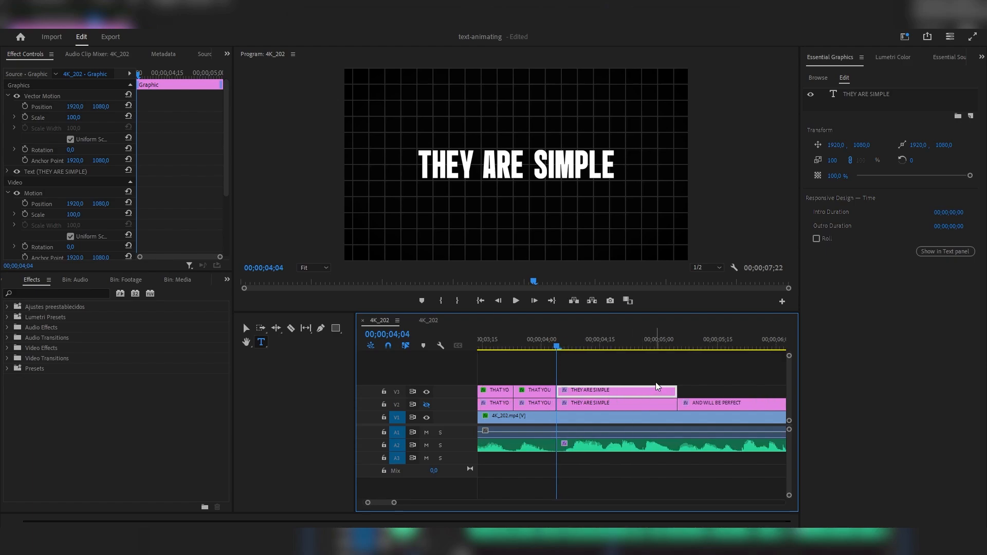
left_click(41, 292)
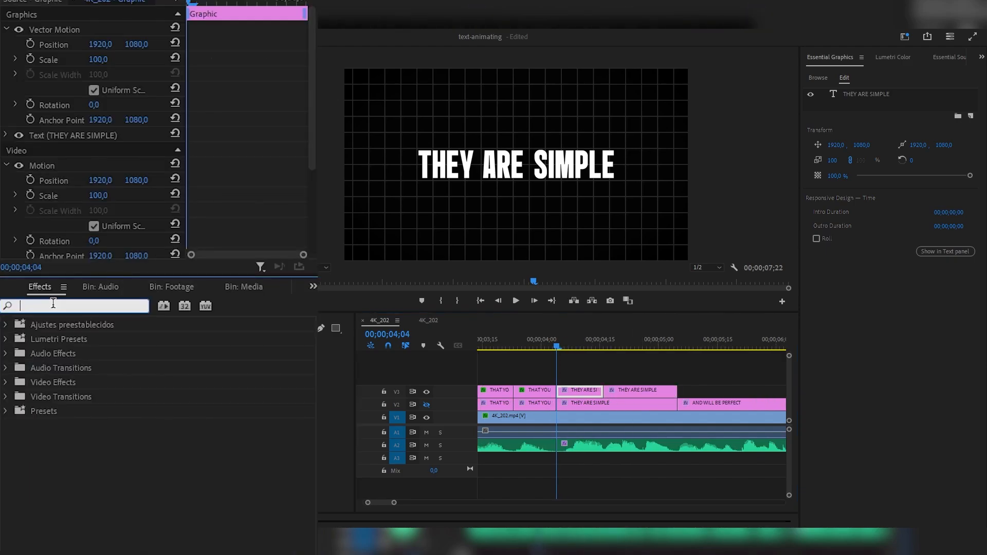
type("mos")
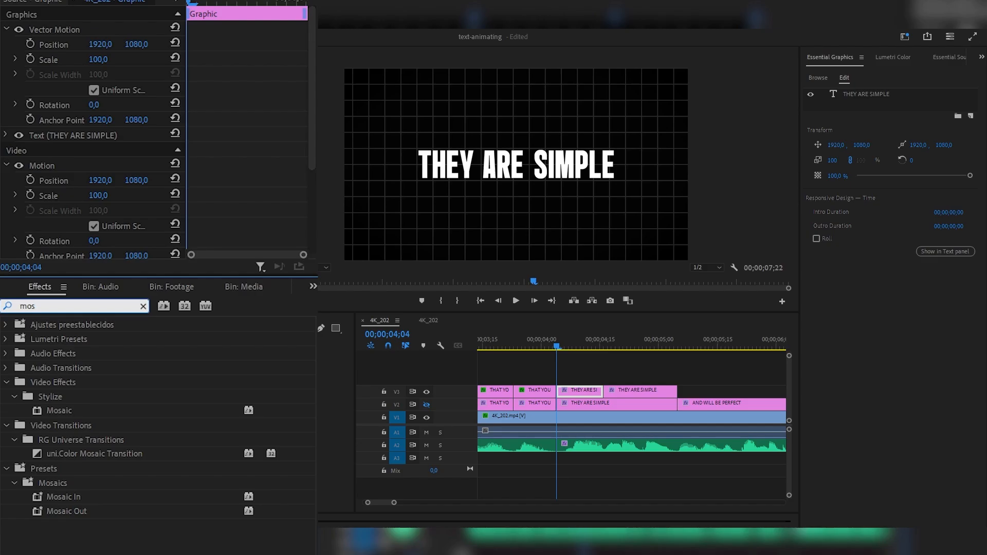
left_click_drag(59, 411, 578, 391)
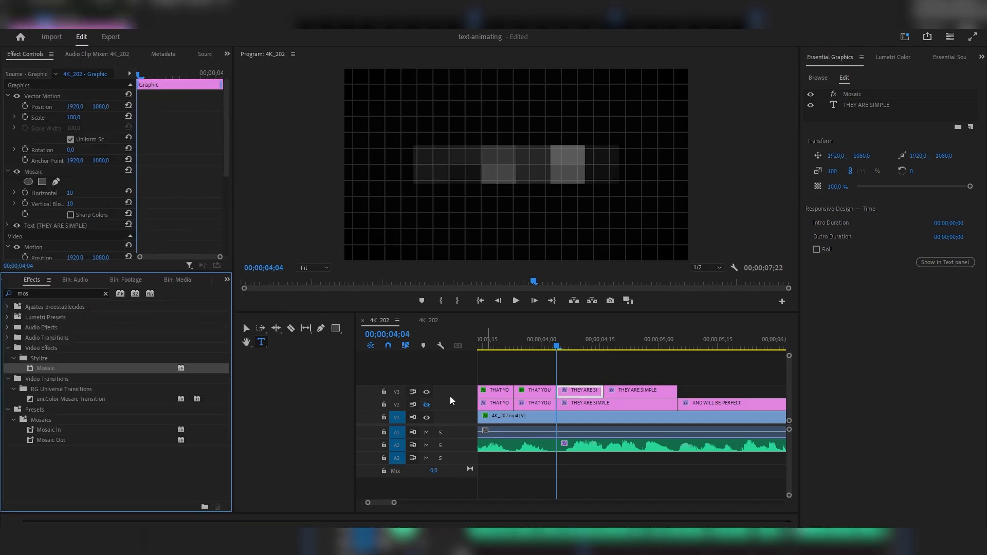
Apply Crop to the first V3 piece and crop Right about 45.8%, leaving only THEY ARE, with Mosaic hidden while cropping
left_click(106, 293)
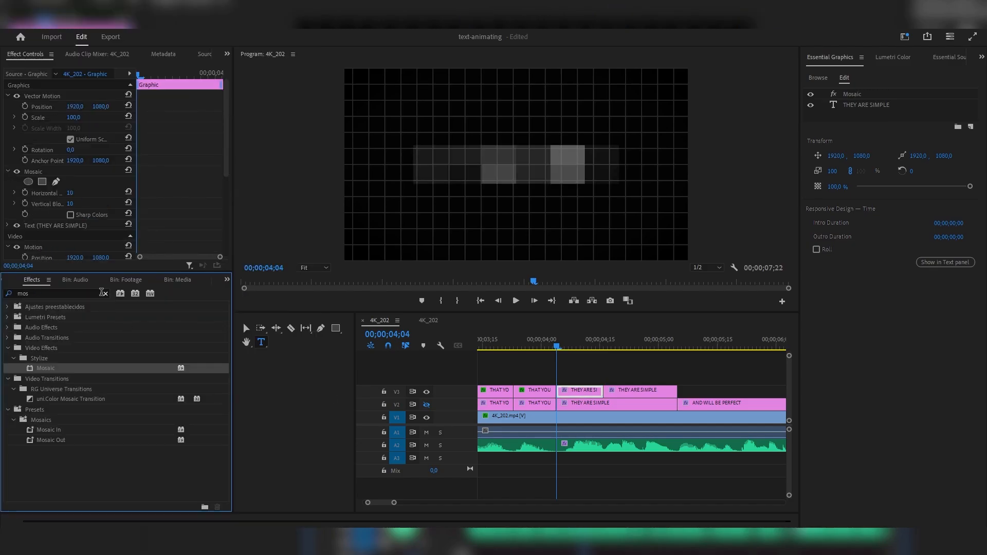
type("crop")
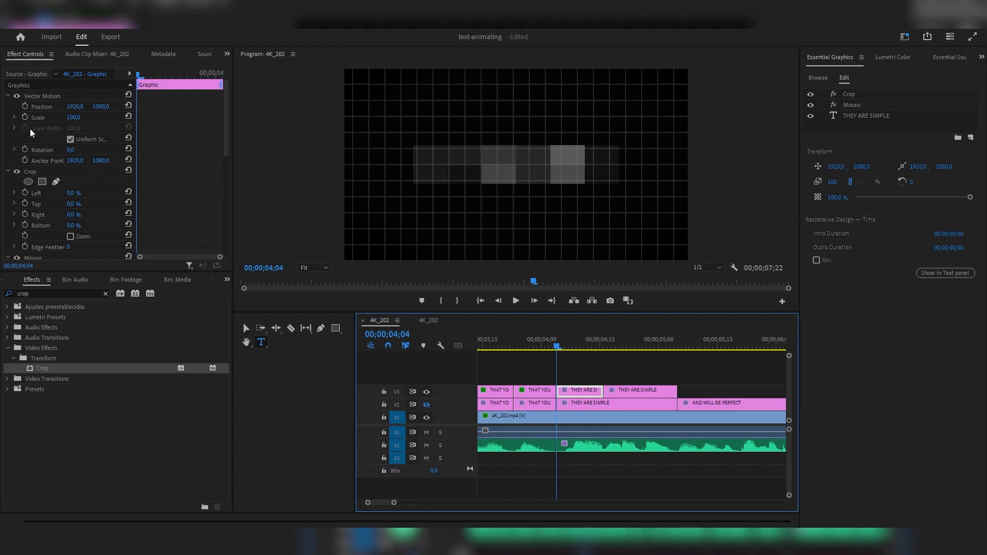
left_click(30, 172)
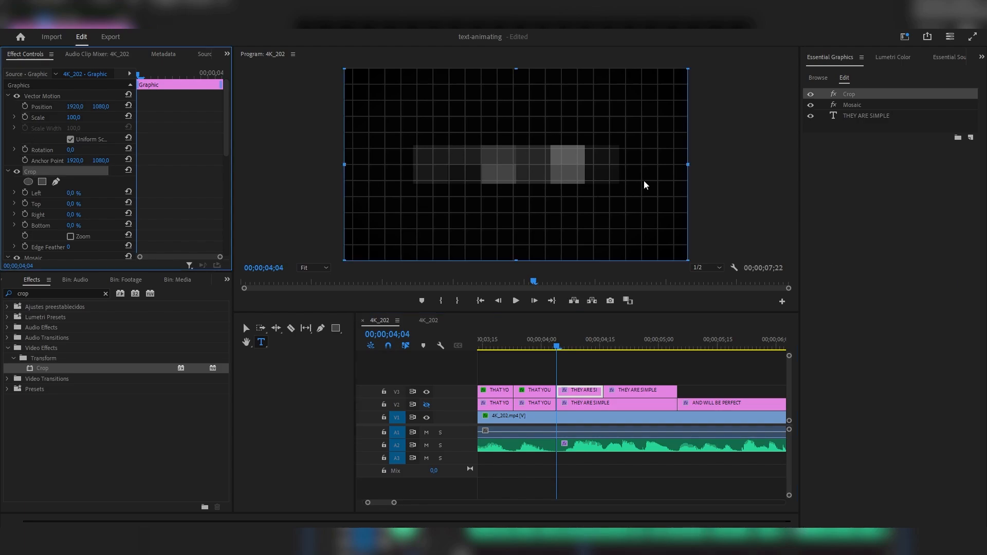
scroll(40, 183, "down", 2)
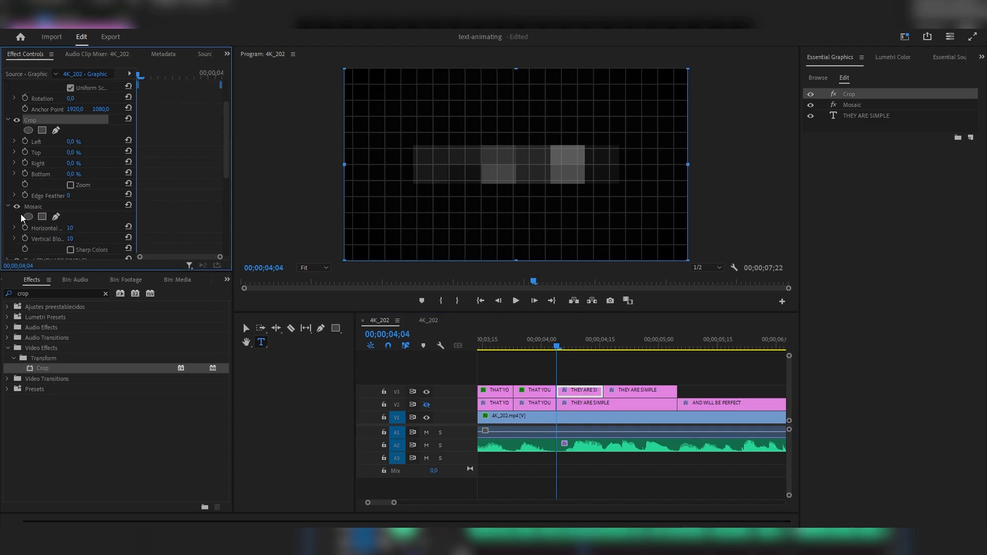
left_click(16, 206)
left_click_drag(688, 164, 530, 164)
left_click(17, 206)
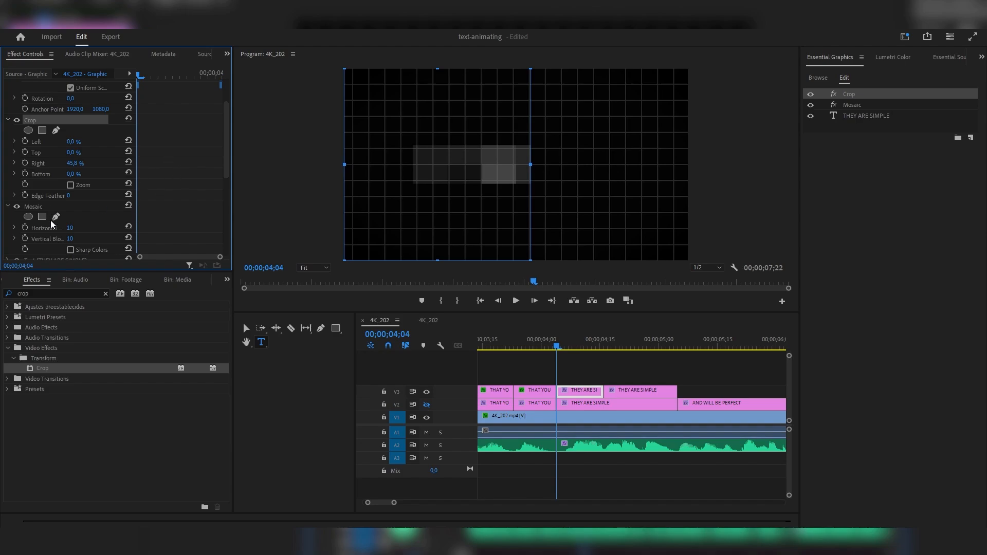
Start keyframing Mosaic's Horizontal and Vertical Blocks at 10 at the beginning of the first V3 piece
scroll(51, 225, "down", 2)
left_click_drag(232, 148, 272, 148)
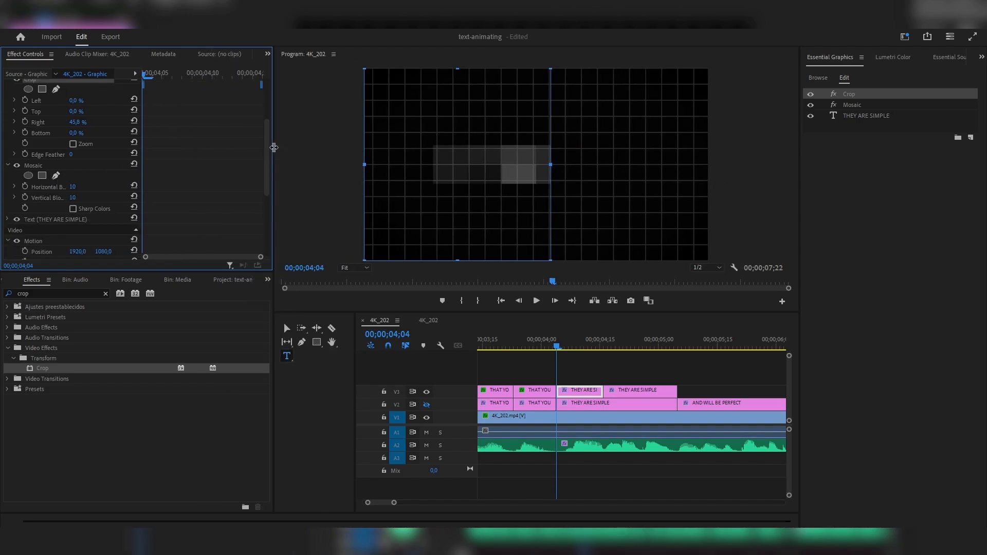
left_click(25, 187)
left_click(24, 198)
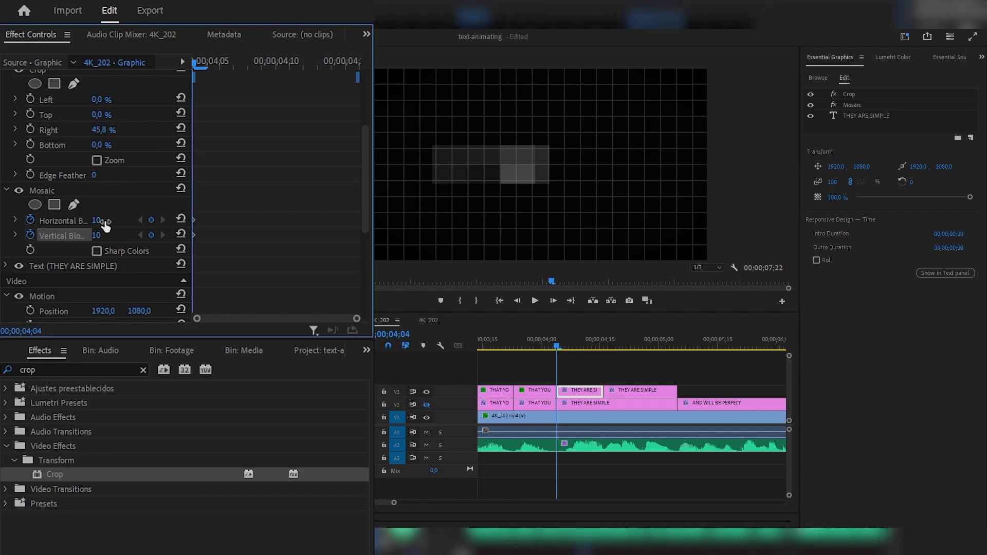
Set Mosaic's Horizontal and Vertical Blocks to 100 at 00;00;04;06
left_click(565, 343)
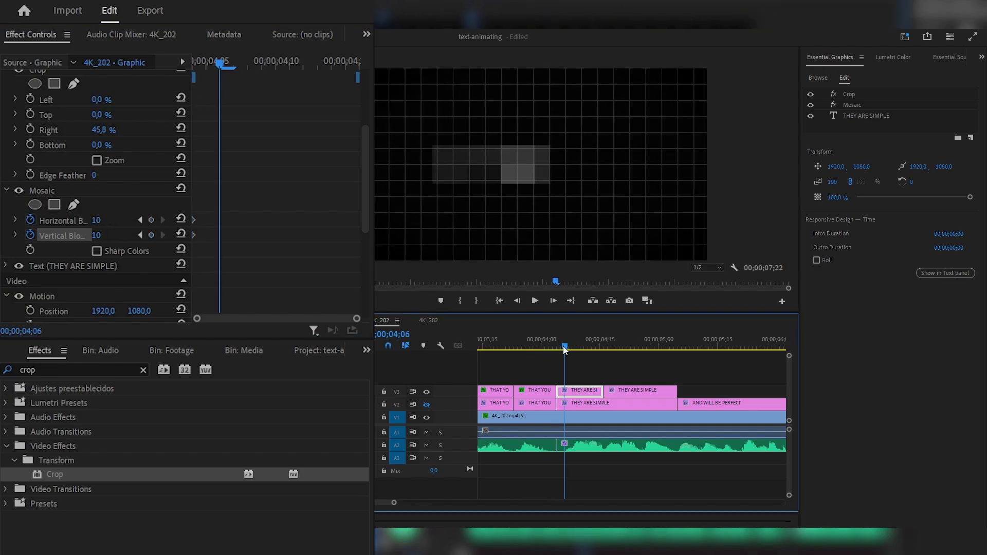
left_click(126, 220)
type("100")
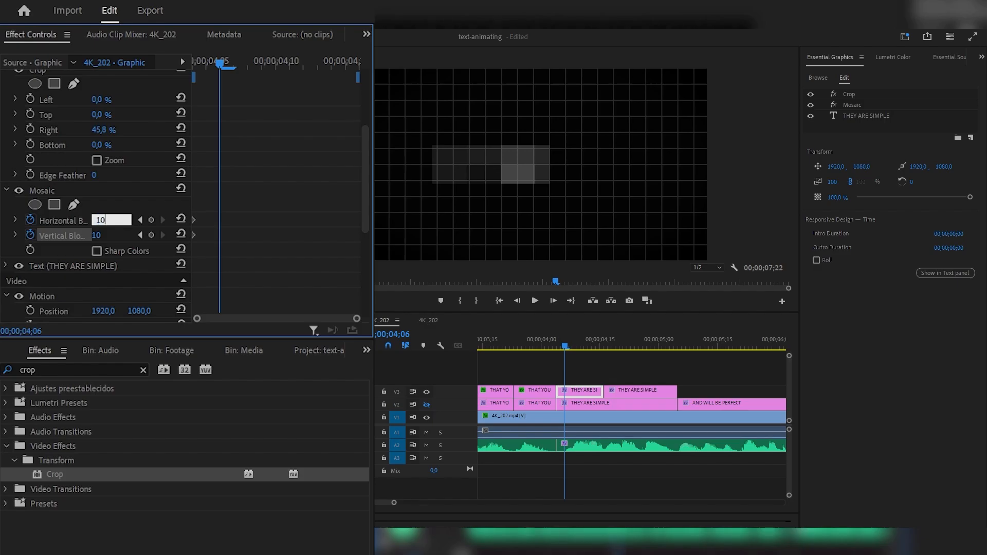
key("Tab")
type("100")
key("Return")
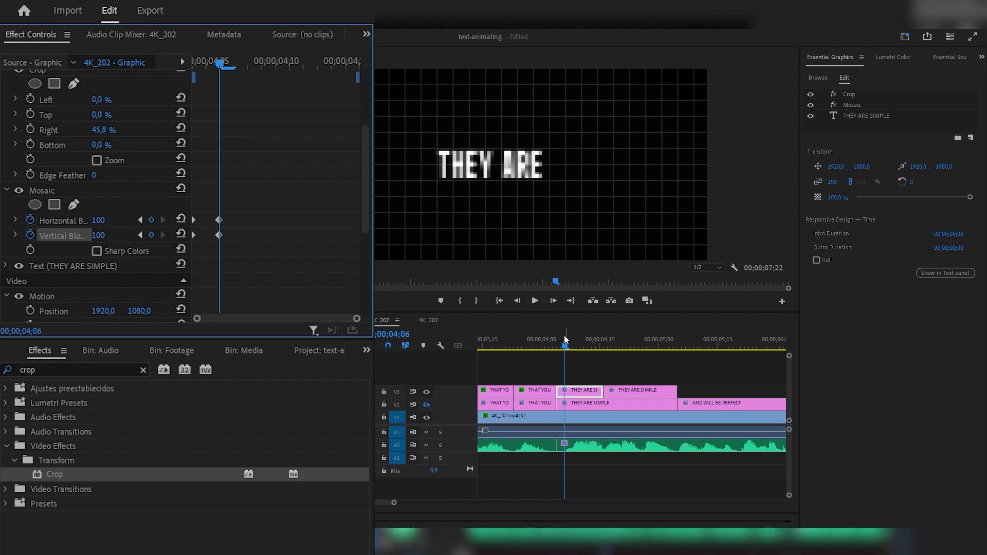
One frame further, at 00;00;04;07, set Mosaic's Horizontal Blocks to 25 and Vertical Blocks to 50
key("Right")
left_click(99, 220)
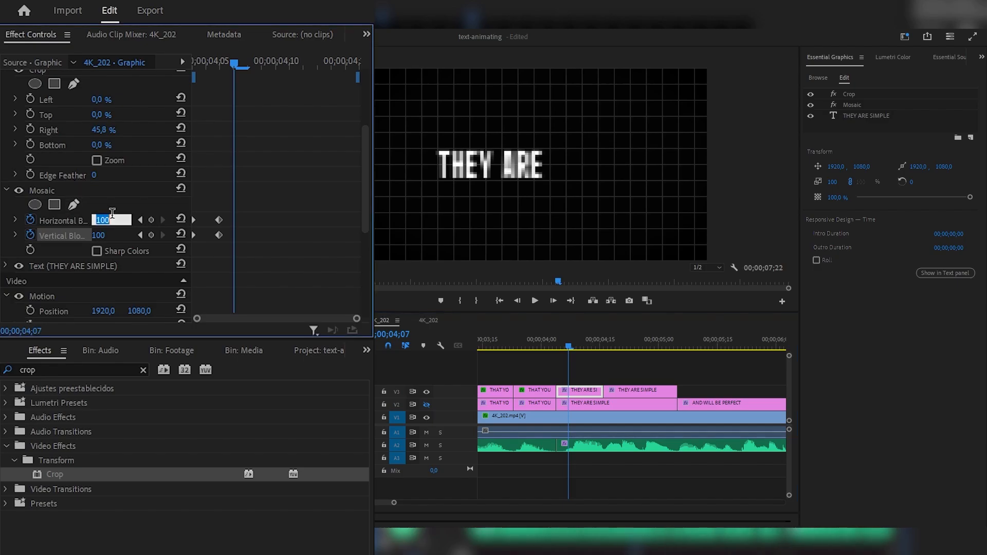
type("25")
key("Return")
left_click(117, 231)
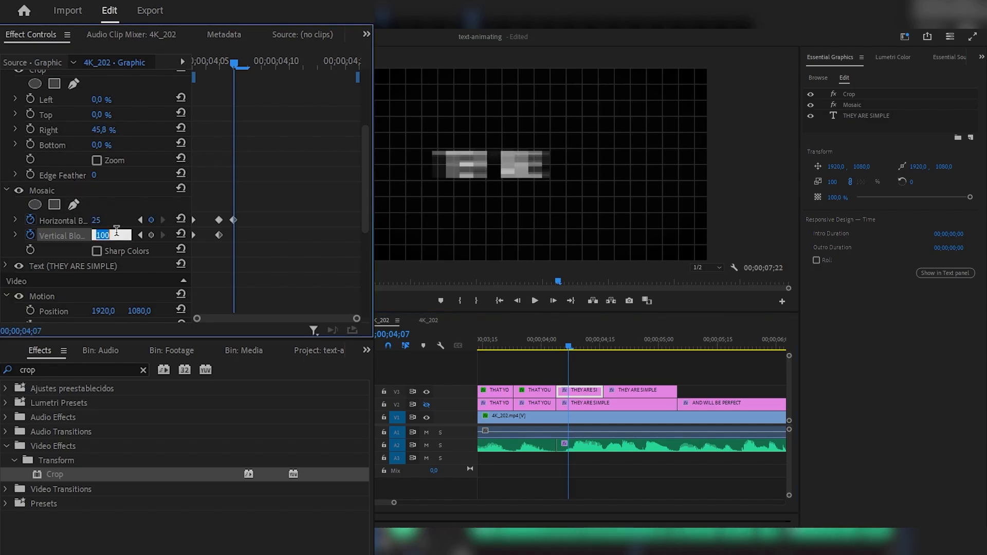
type("35")
key("Return")
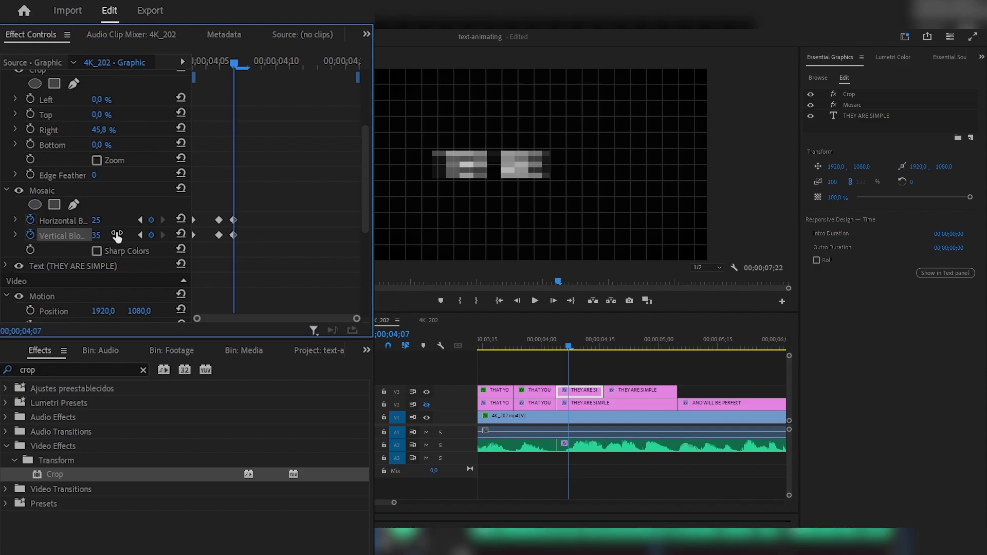
left_click_drag(116, 235, 125, 235)
Set Mosaic's Horizontal and Vertical Blocks to 1000 at 00;00;04;09 and play the animation from the start of the piece
left_click(577, 347)
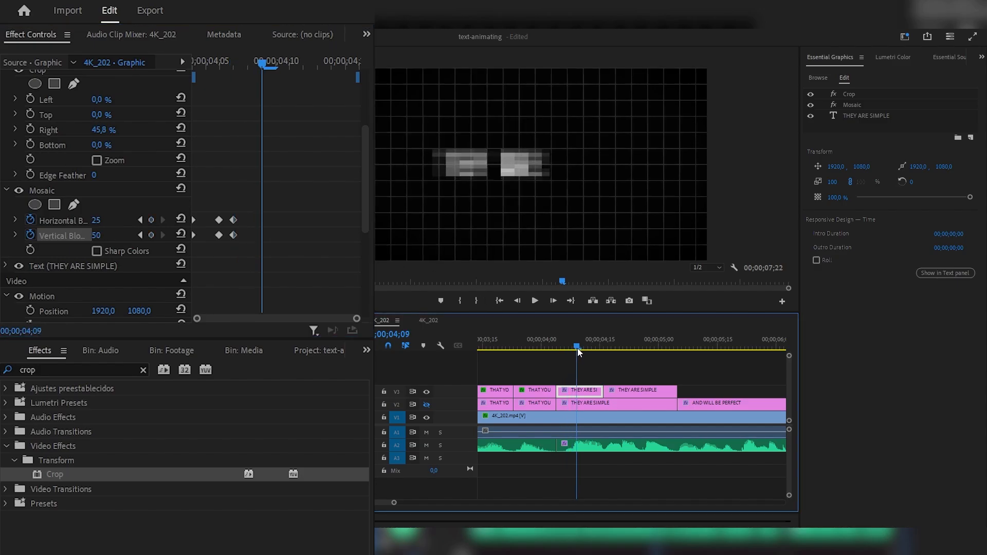
left_click(96, 220)
type("1000")
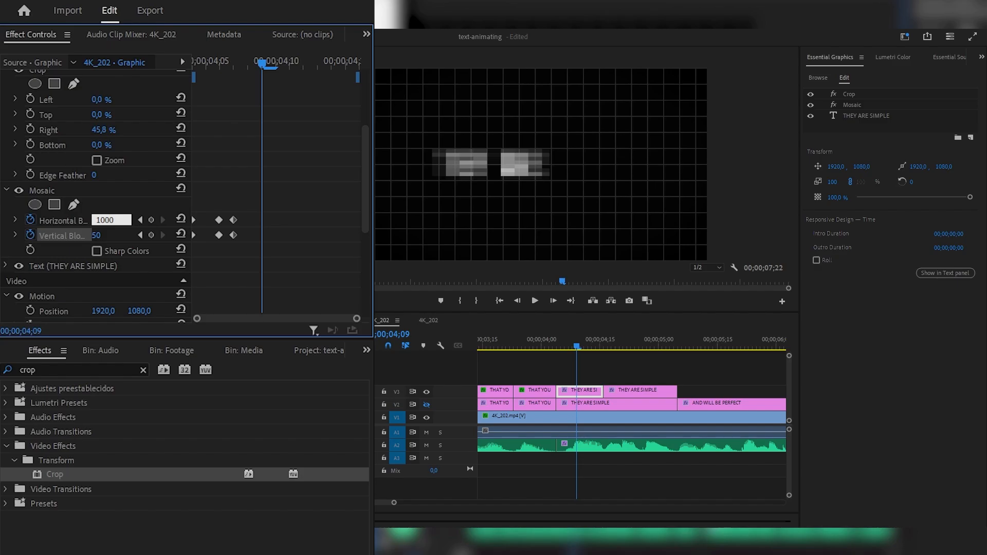
key("Tab")
type("1000")
key("Return")
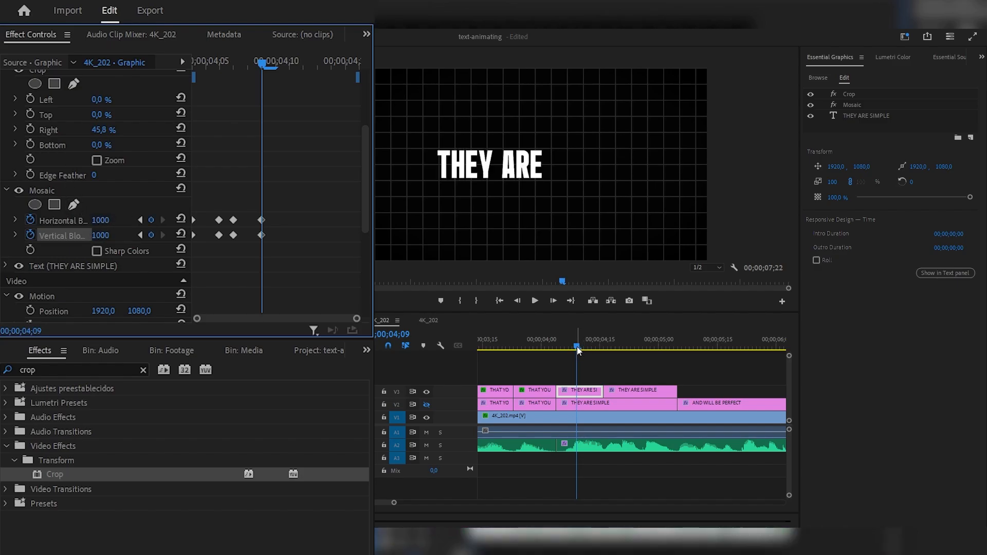
left_click_drag(577, 346, 556, 350)
key("space")
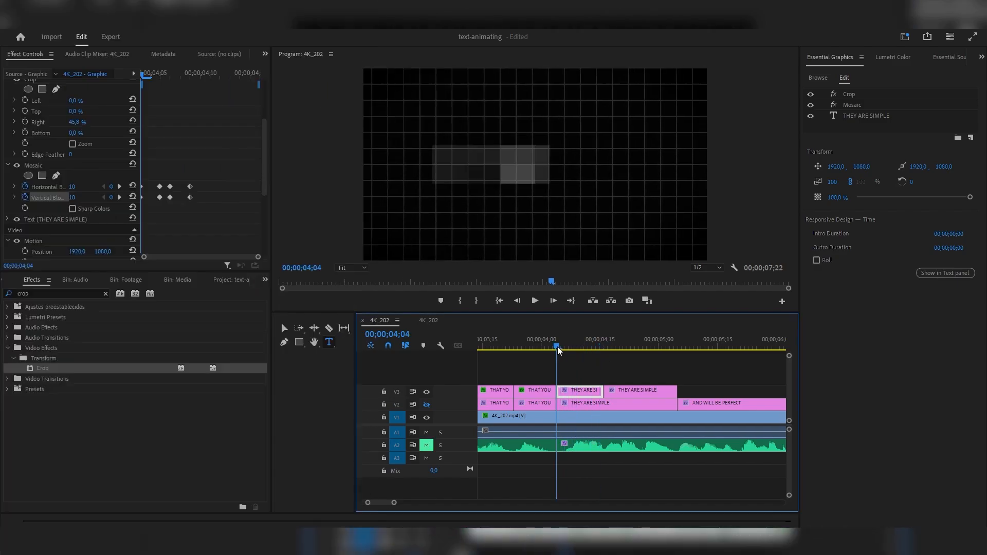
Copy all Mosaic block keyframes from the first V3 piece to the start of the second piece at 00;00;04;16
left_click(583, 350)
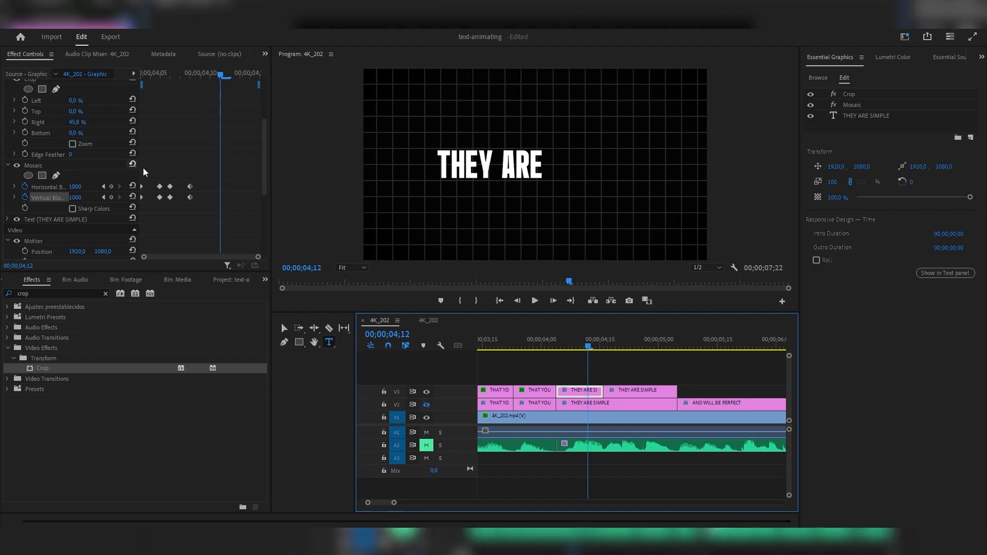
left_click_drag(205, 211, 142, 173)
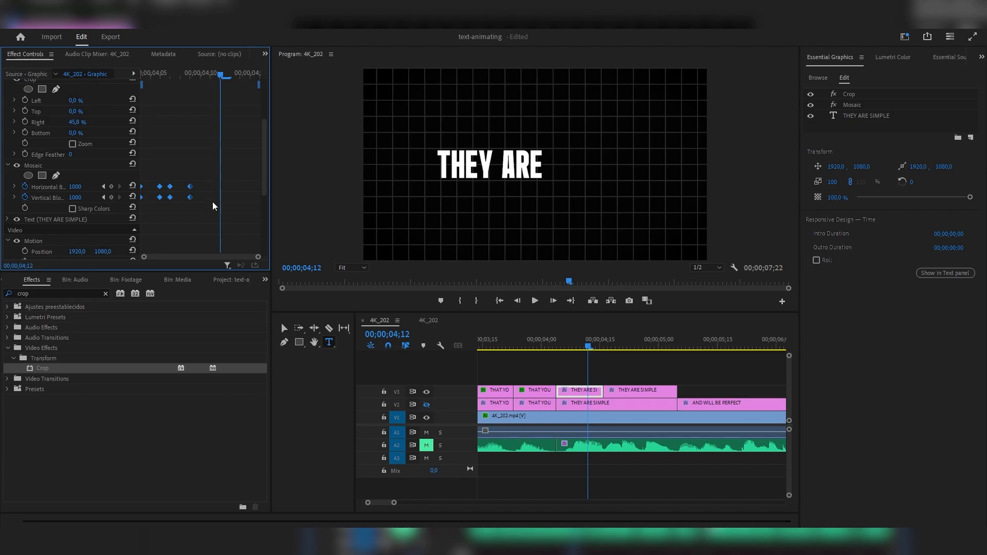
left_click(604, 345)
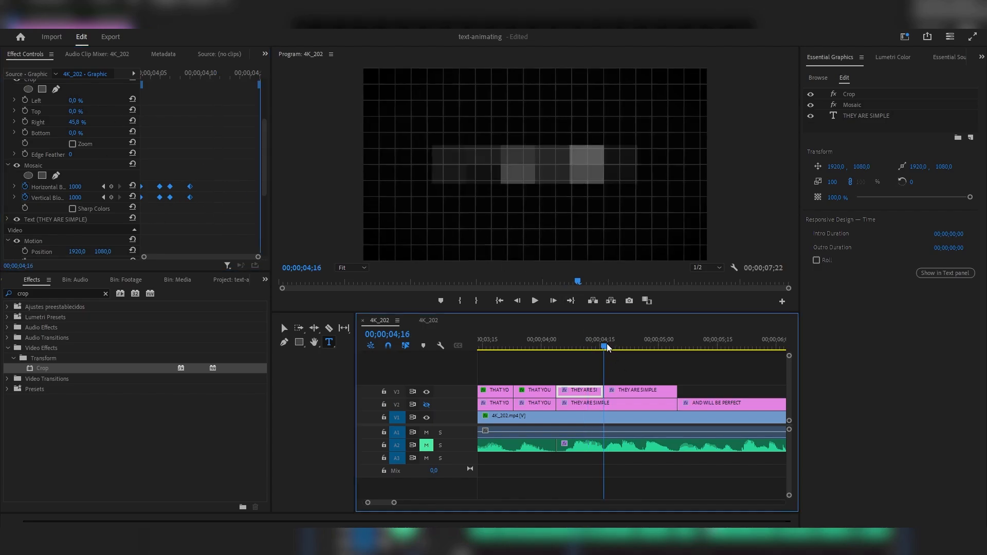
left_click(624, 391)
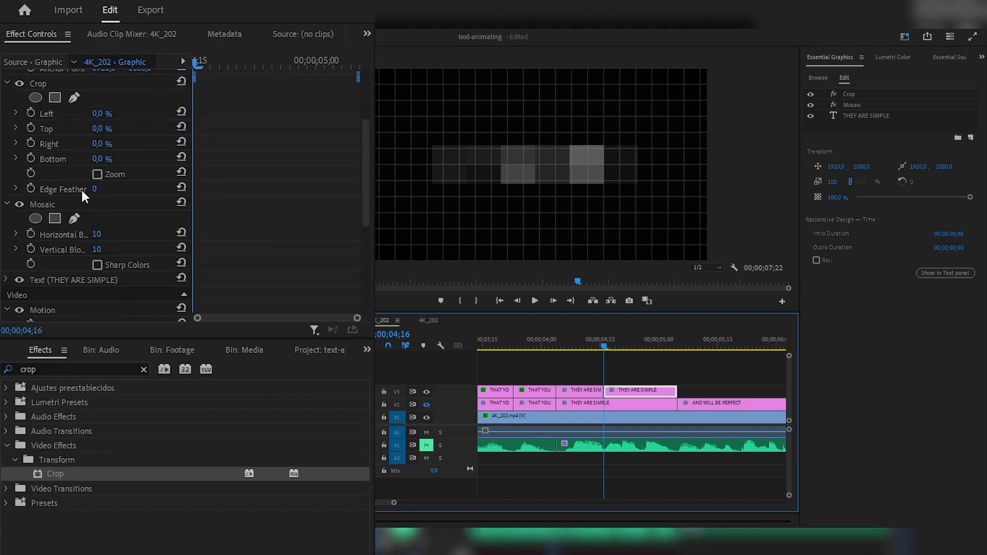
left_click(45, 160)
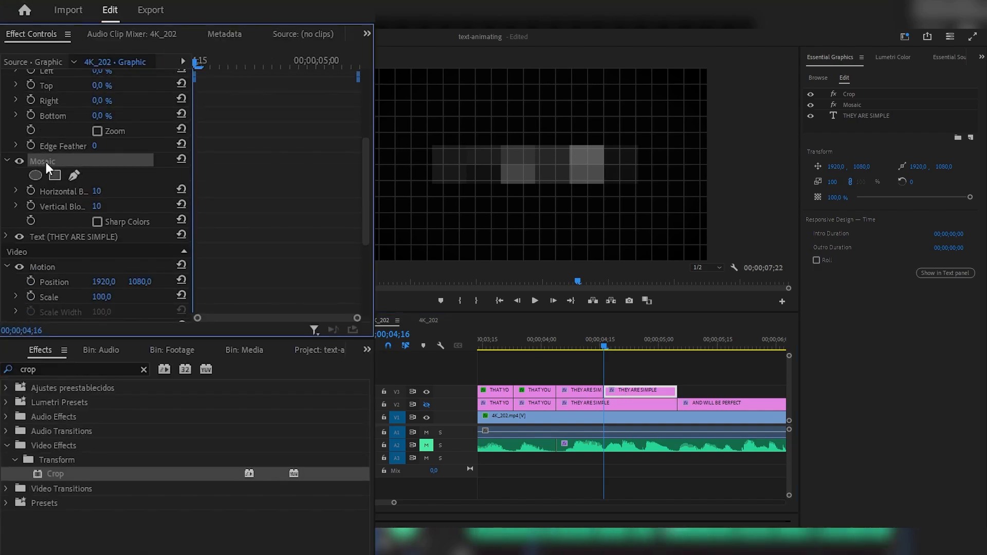
left_click(31, 191)
left_click(31, 206)
Crop the second V3 piece's Left side about 54.3%, leaving only SIMPLE, with Mosaic hidden while cropping
scroll(58, 172, "up", 3)
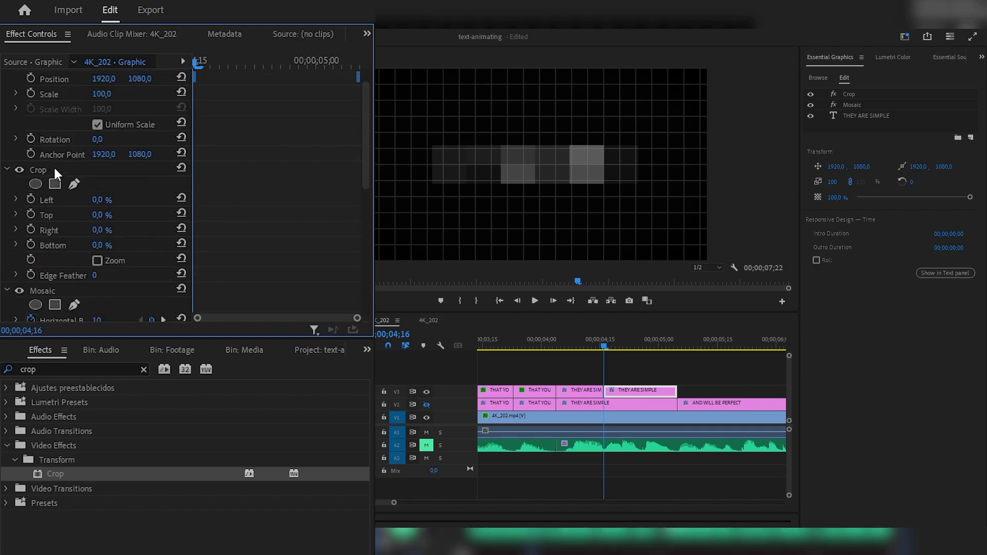
left_click(36, 168)
left_click(19, 290)
left_click_drag(364, 165, 550, 177)
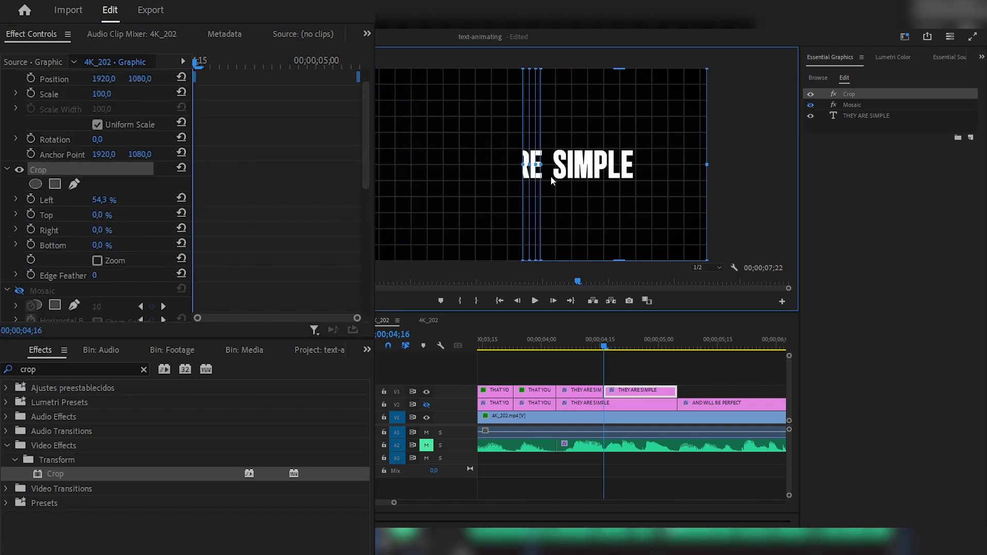
left_click(19, 290)
Move the last three pairs of Mosaic block keyframes on the second V3 piece about four frames later
scroll(58, 247, "down", 2)
left_click_drag(604, 347, 606, 347)
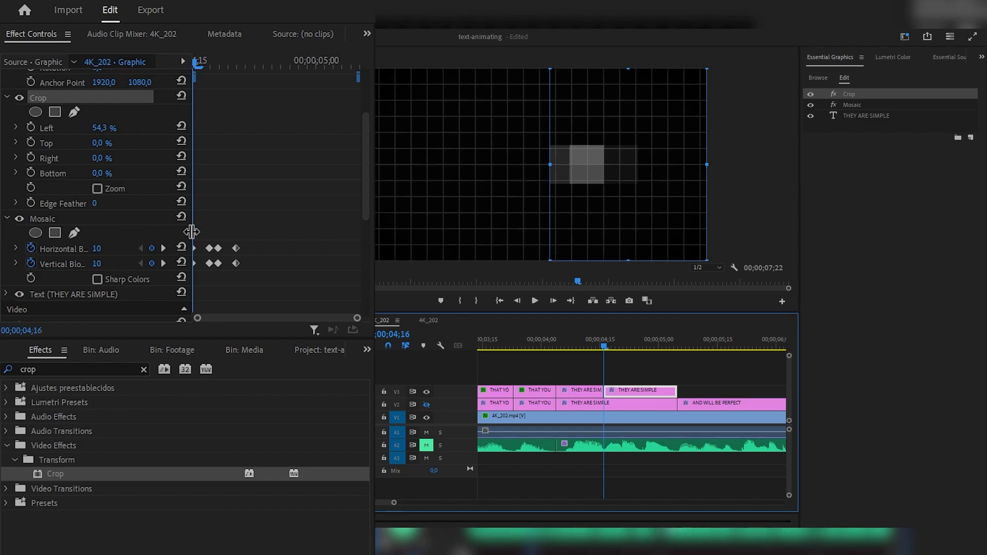
left_click_drag(266, 273, 252, 252)
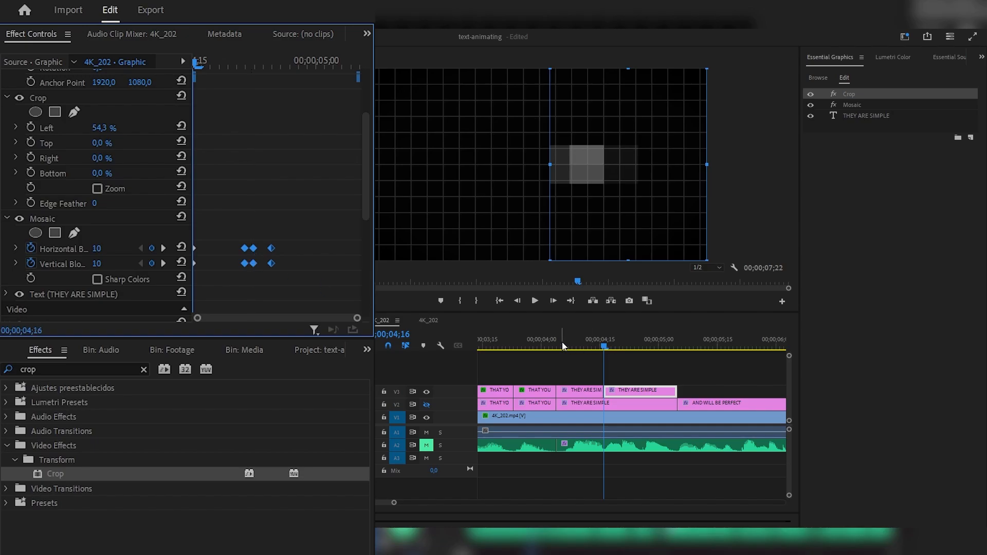
Trim the start of the V2 THEY ARE SIMPLE clip to where the second V3 piece begins, and apply Crop to it
left_click_drag(560, 402, 604, 404)
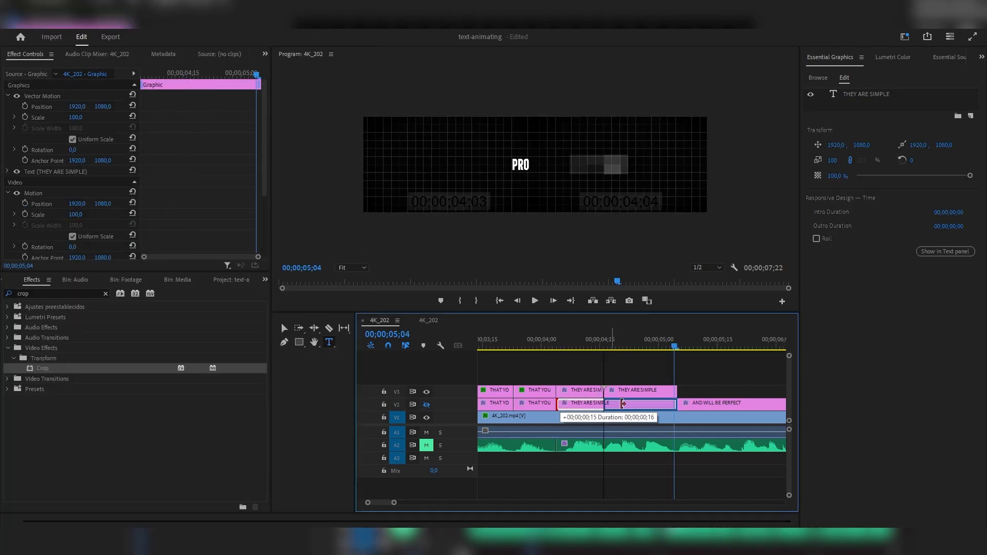
scroll(42, 211, "down", 2)
left_click_drag(55, 363, 625, 406)
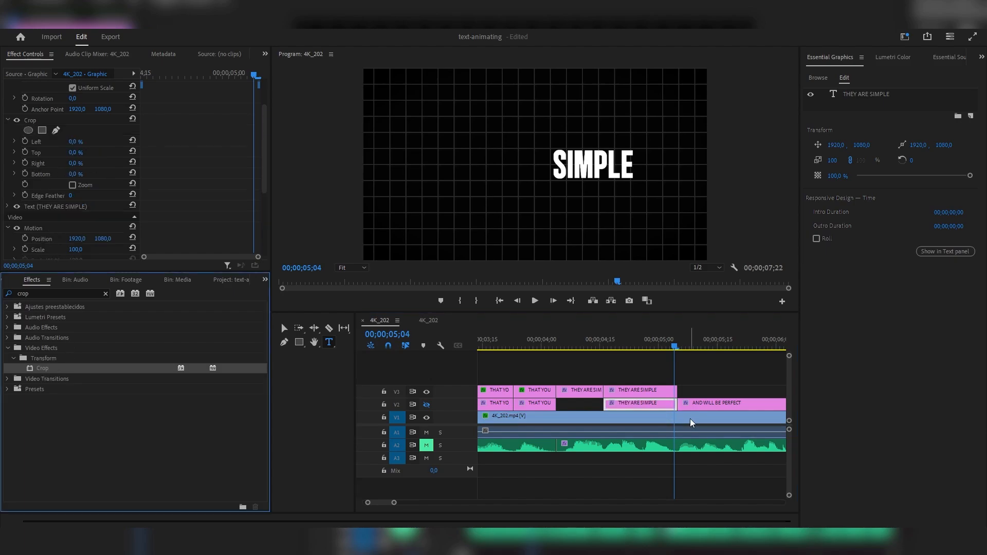
Show track V2, crop the V2 THEY ARE SIMPLE clip's Right side about 47.0% to leave THEY ARE, and play the result
left_click(28, 120)
left_click(426, 405)
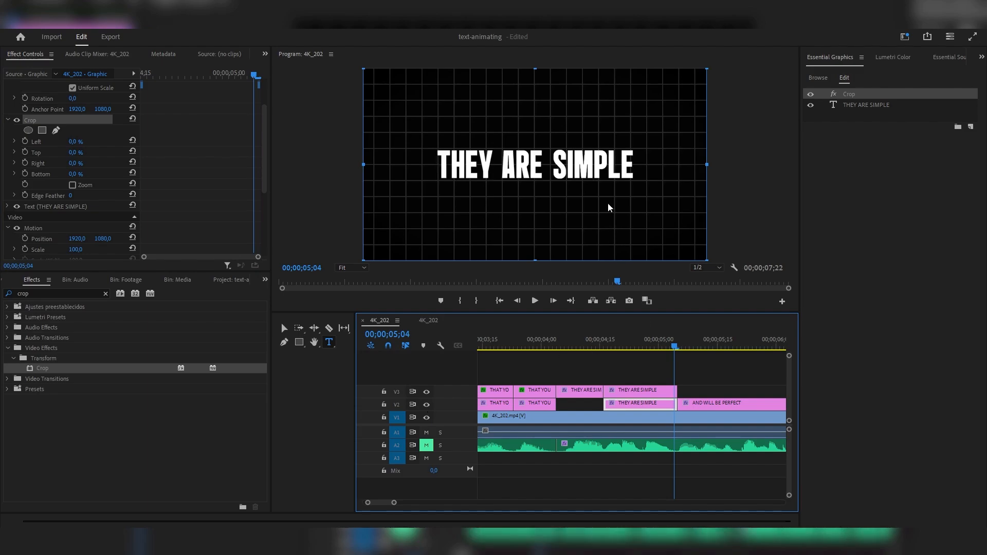
left_click_drag(698, 169, 556, 200)
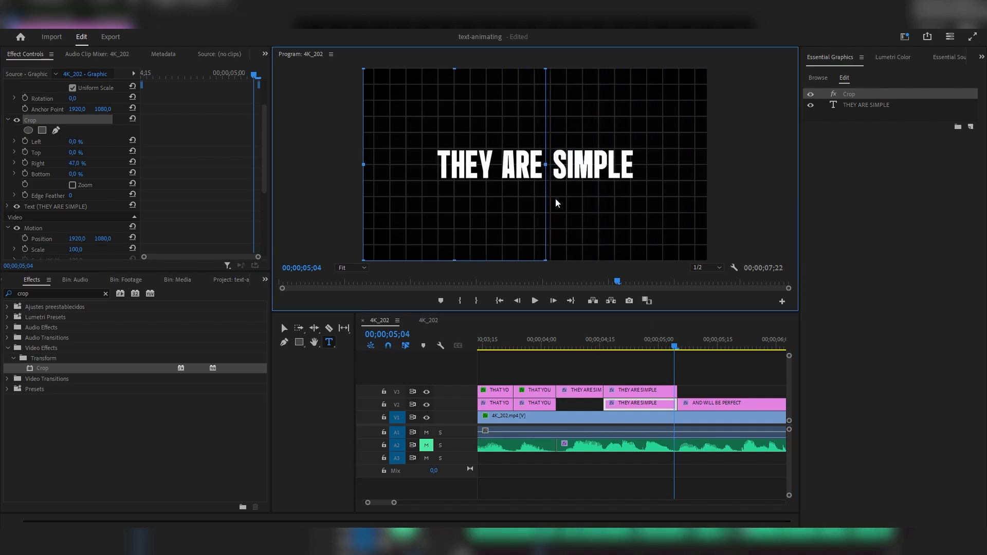
left_click_drag(614, 346, 559, 347)
key("space")
left_click(573, 346)
key("space")
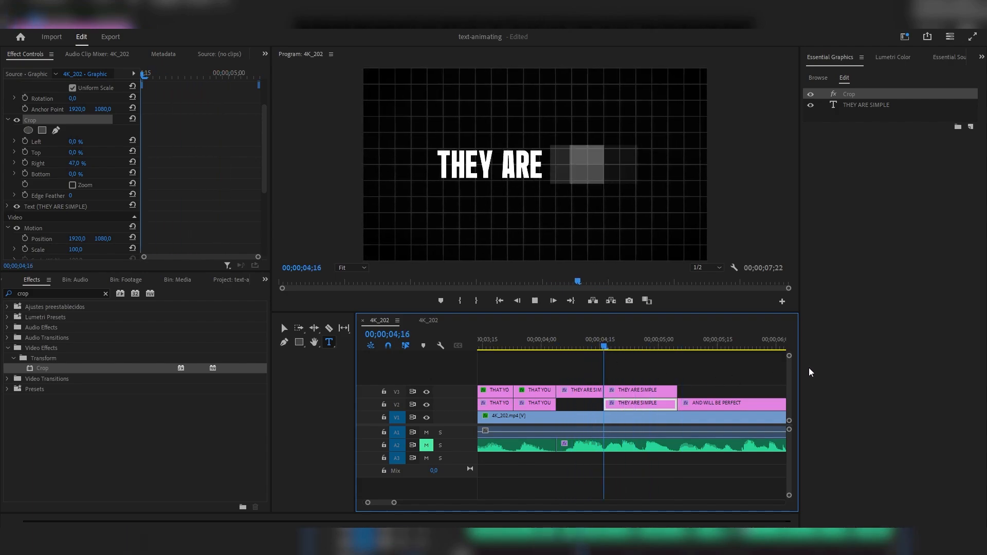
Create a white 3840 × 2160 Color Matte at 29,97 fps Drop-Frame in the Media bin
scroll(604, 351, "down", 4)
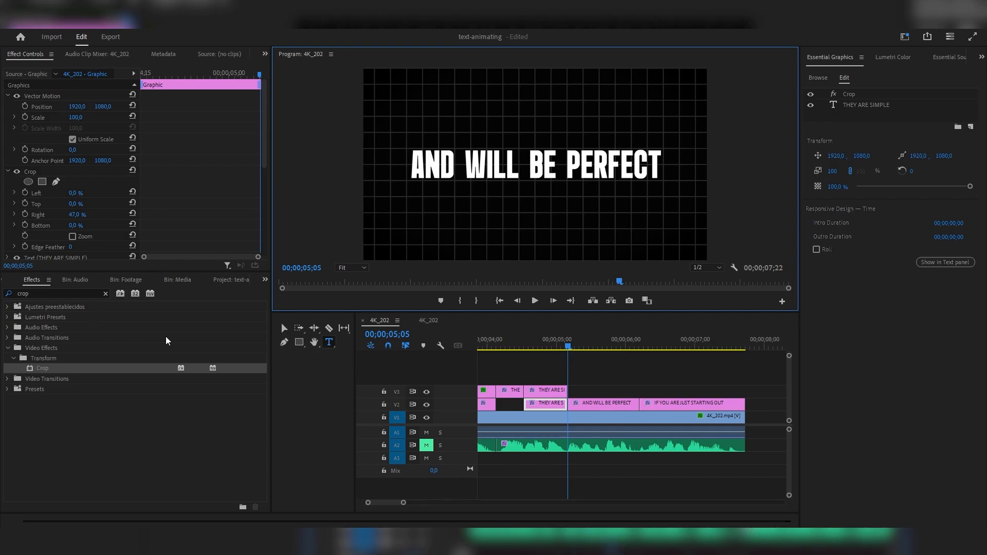
key("shift+7")
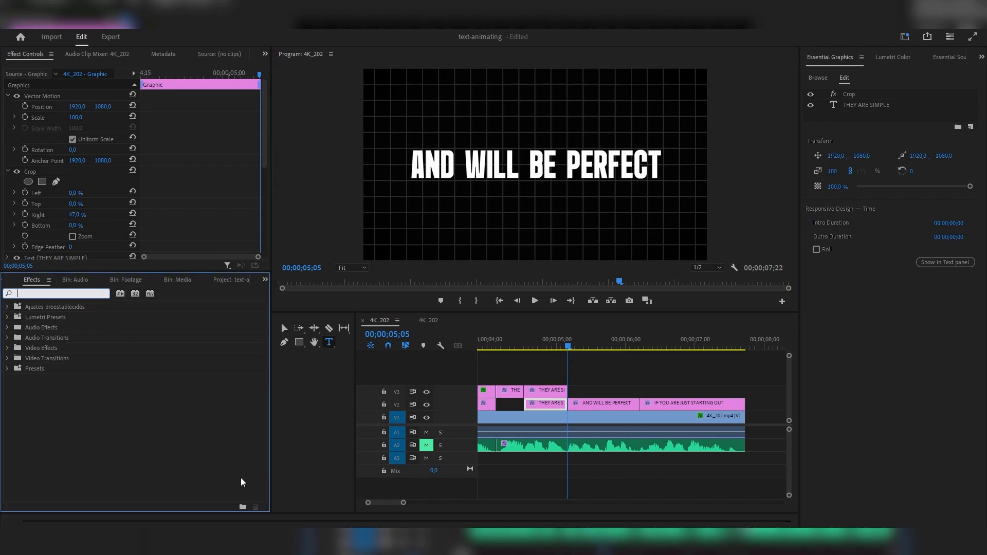
left_click(265, 280)
left_click(287, 352)
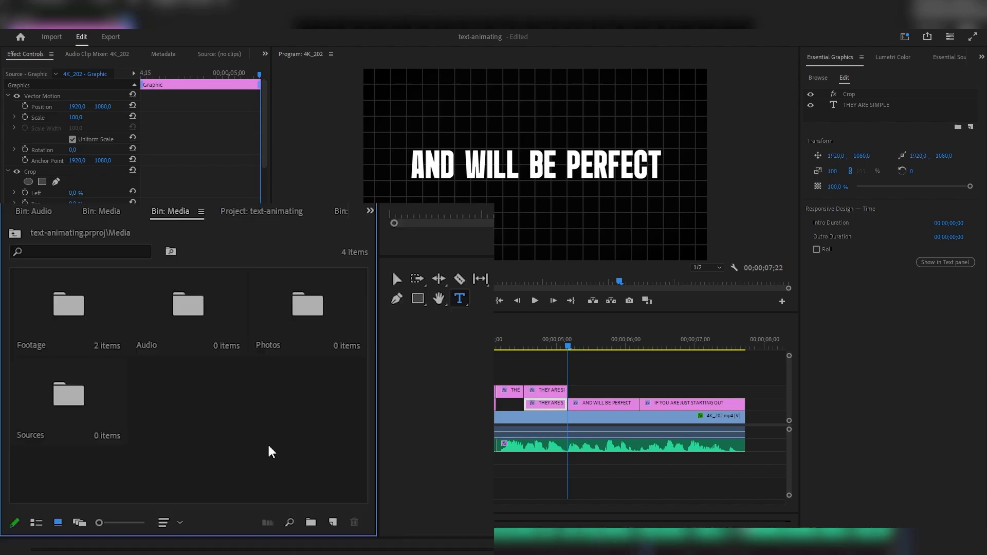
left_click(333, 522)
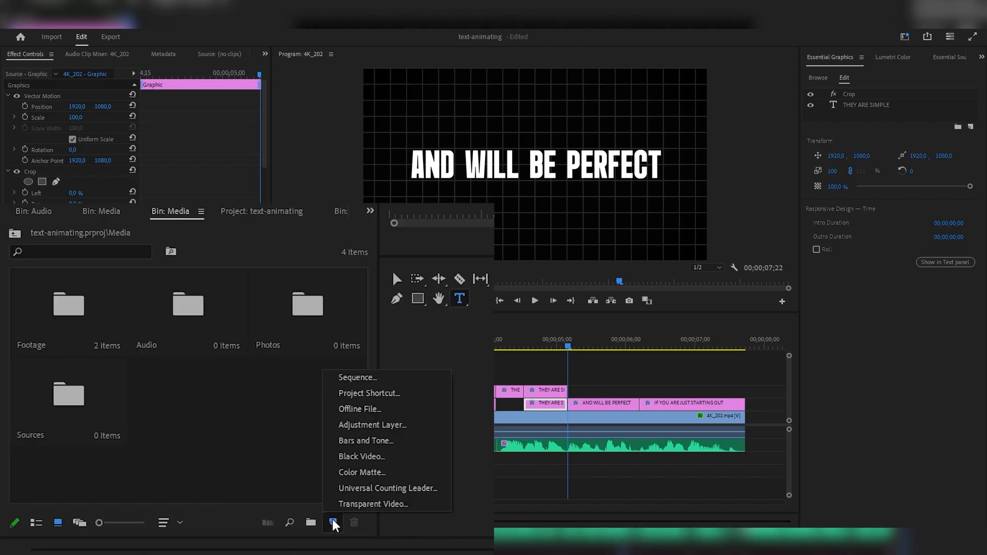
left_click(368, 477)
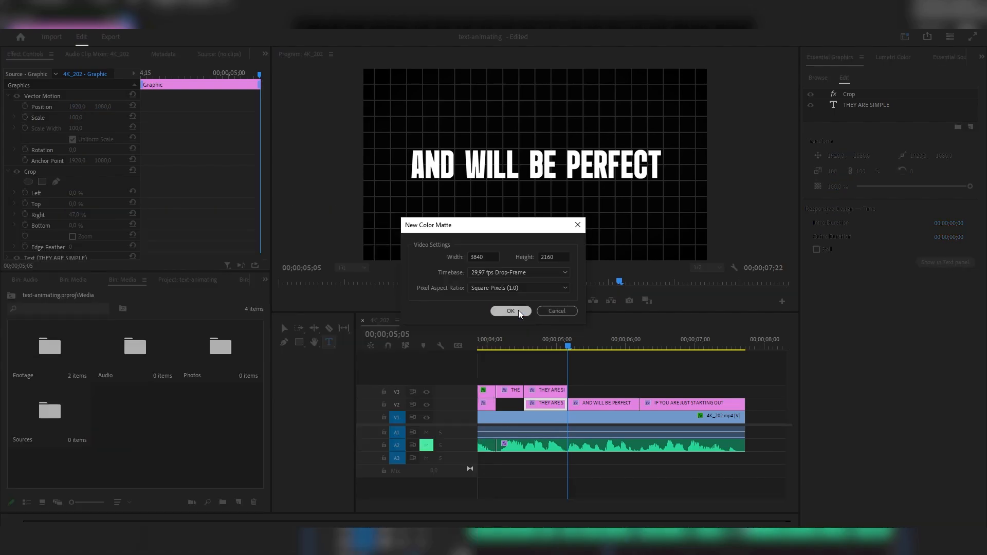
left_click(518, 310)
left_click_drag(372, 280, 370, 341)
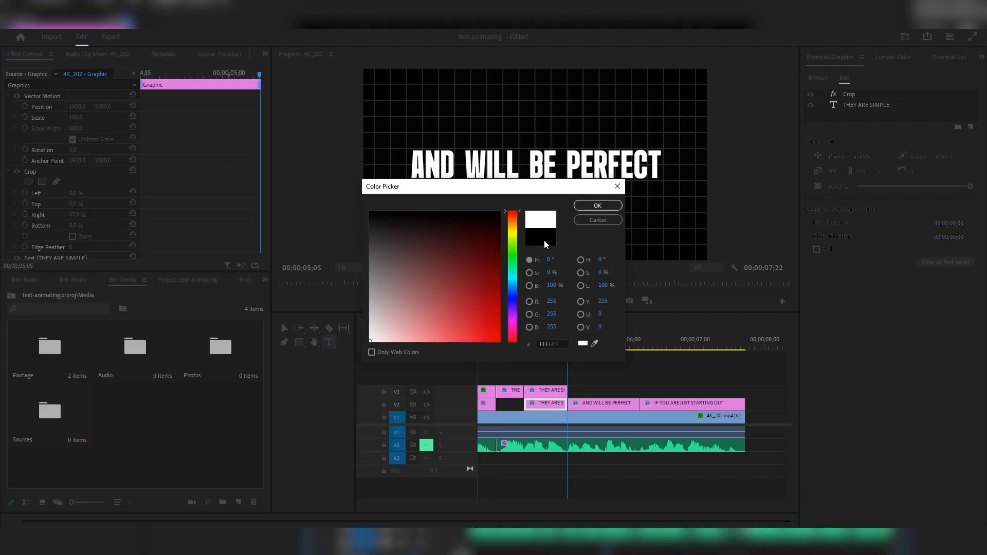
left_click(597, 205)
key("Return")
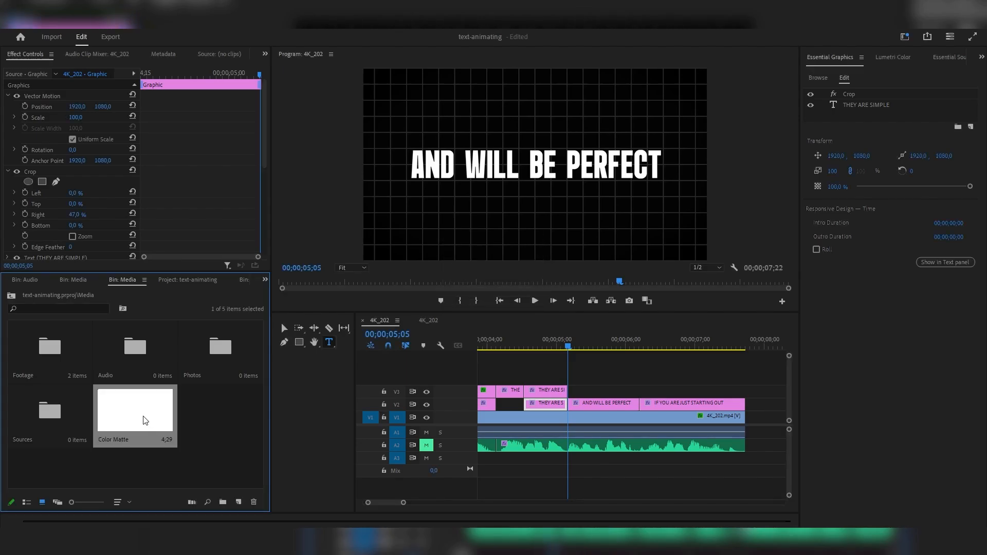
Place the Color Matte on V3 at 00;00;05;05 and trim its end to match the AND WILL BE PERFECT clip
left_click_drag(145, 420, 625, 387)
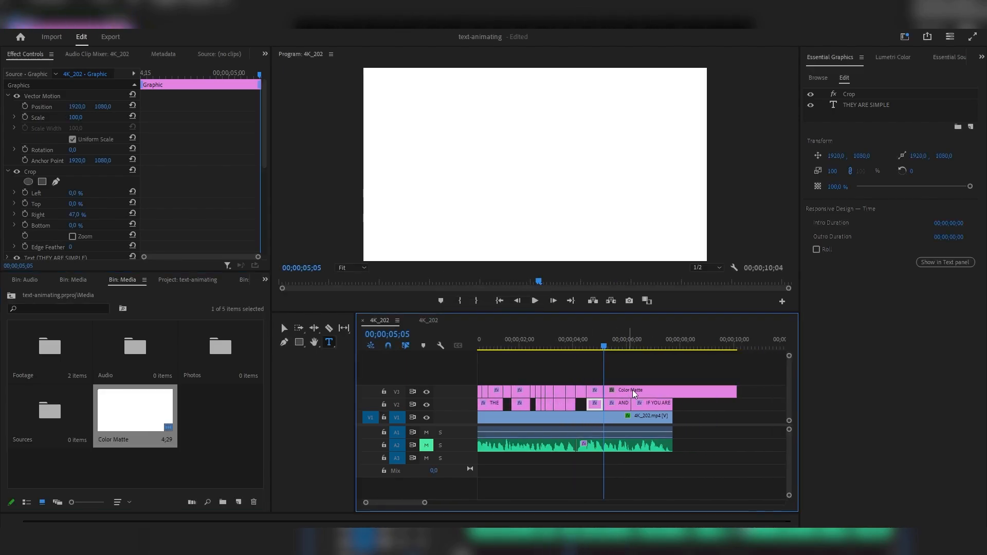
left_click_drag(735, 393, 631, 393)
scroll(630, 393, "up", 2)
left_click(606, 371)
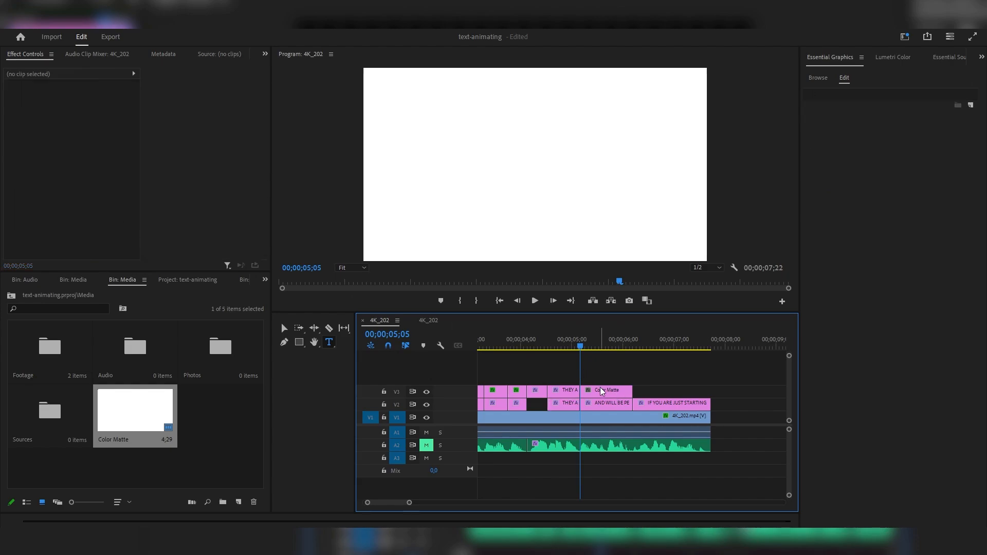
Crop the Color Matte to a thin vertical bar before AND WILL BE PERFECT: Left 10.5%, Top 36.2%, Right 89.1%, Bottom 36.7%
left_click(602, 392)
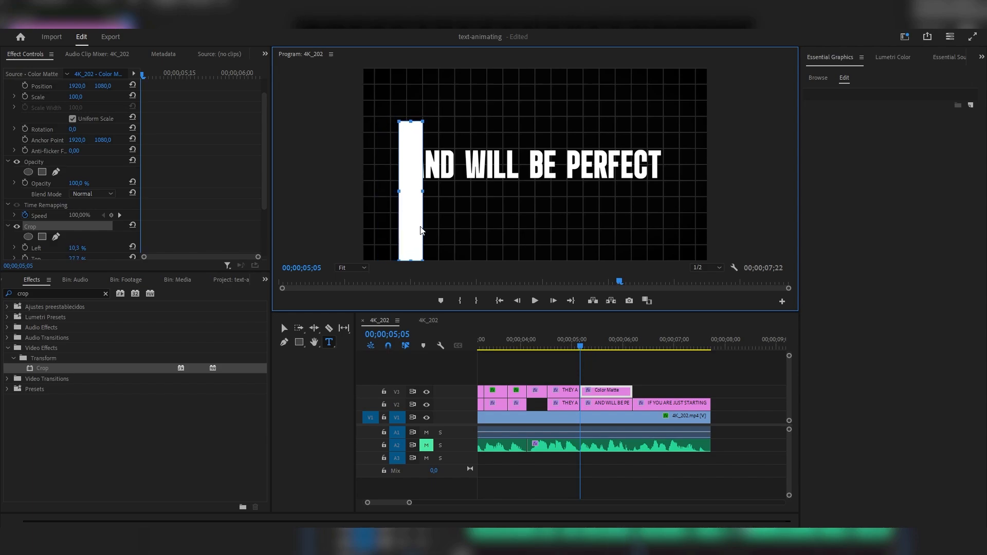
left_click_drag(423, 260, 402, 201)
left_click_drag(400, 122, 399, 138)
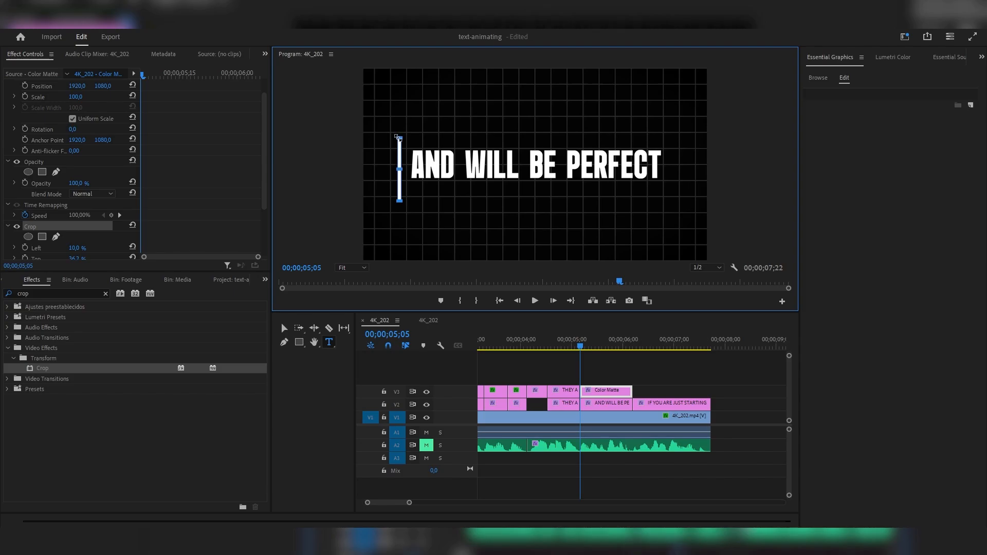
left_click(608, 406)
left_click(596, 390)
scroll(82, 226, "down", 3)
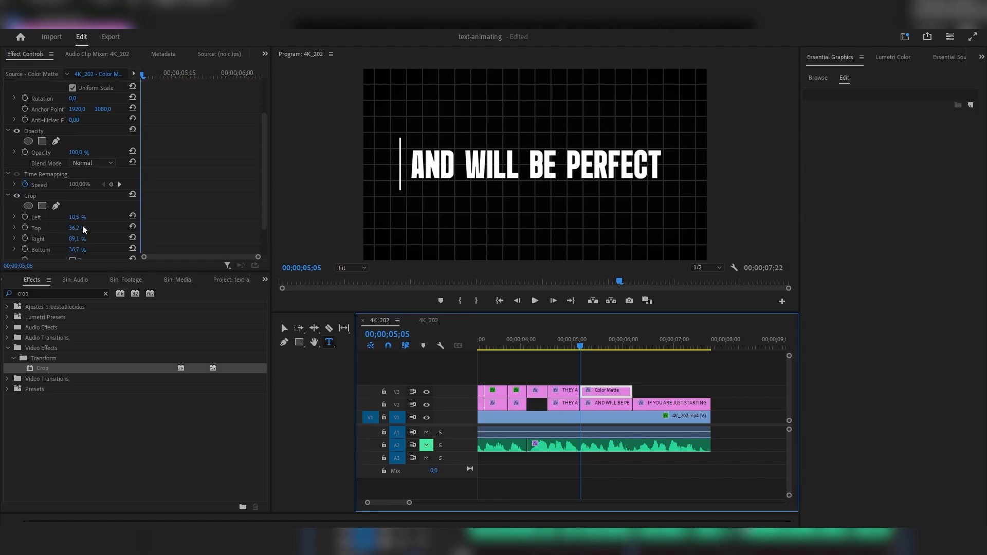
Apply Alpha Glow to the Color Matte and set its Glow to 75
left_click(105, 294)
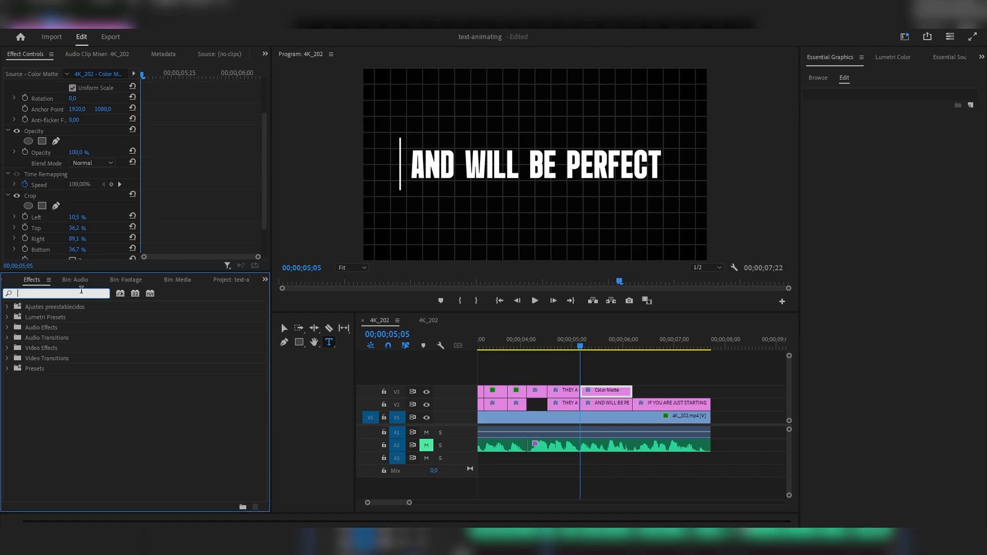
type("alph")
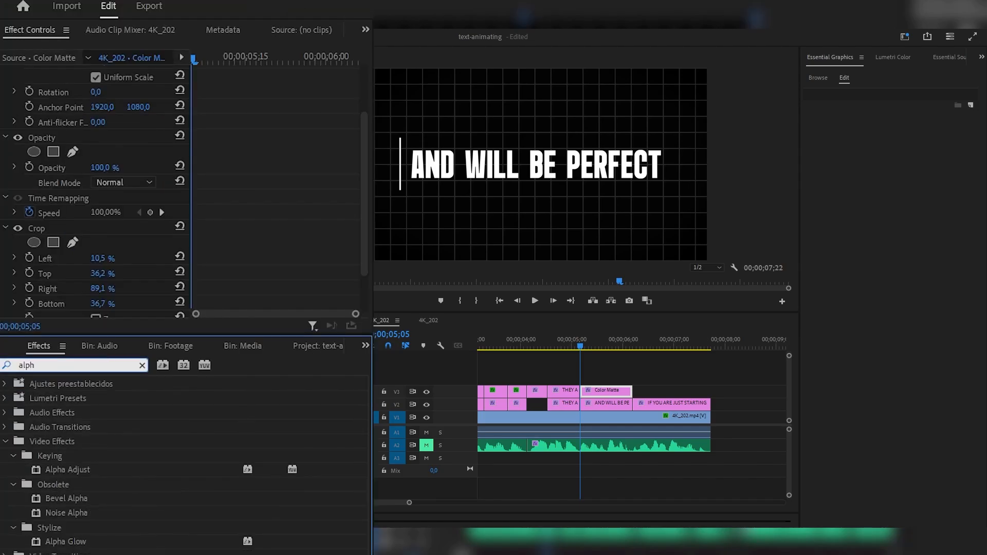
left_click_drag(61, 550, 66, 250)
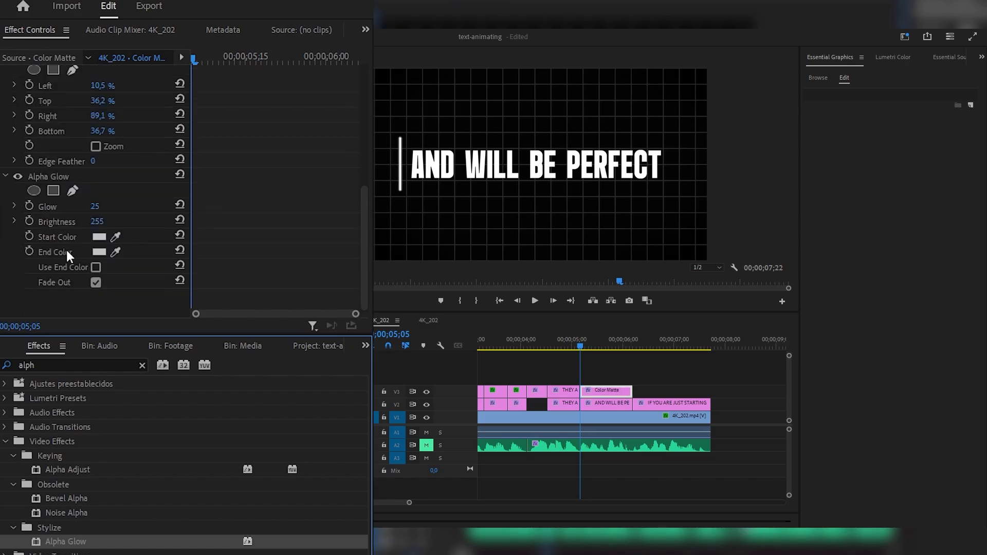
left_click(50, 174)
left_click(98, 203)
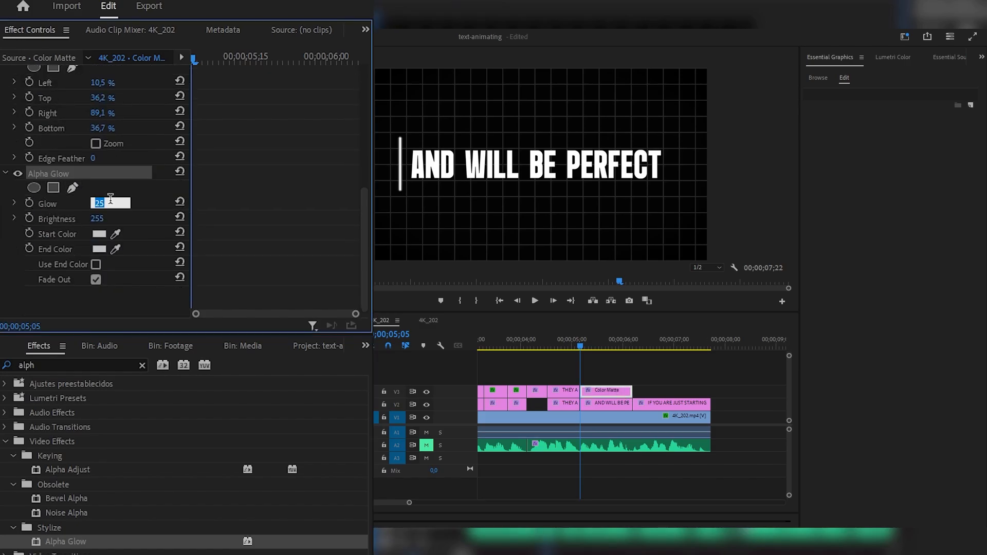
type("75")
key("Return")
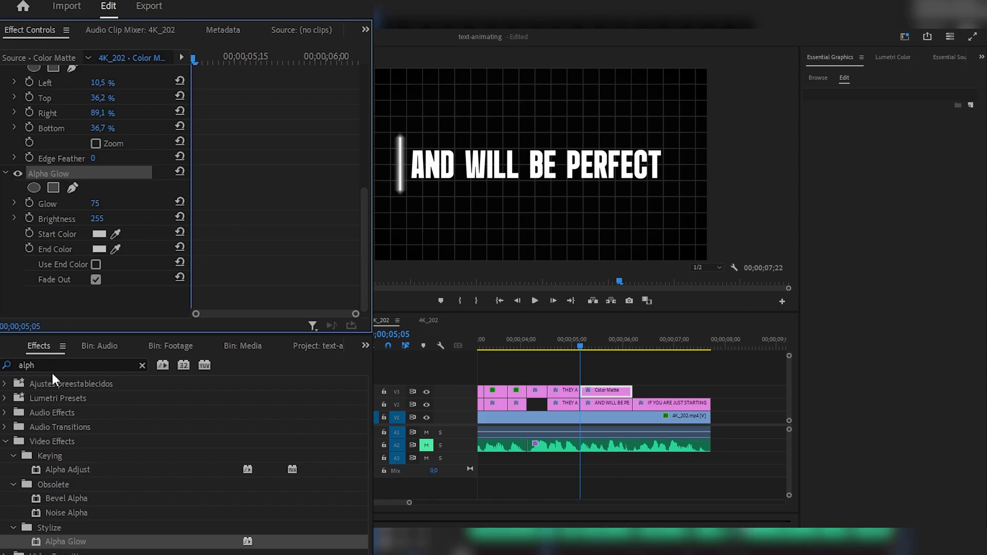
Apply the Noise effect to the Color Matte and set Amount of Noise to 13%
left_click(142, 365)
type("noise")
left_click_drag(55, 534, 56, 273)
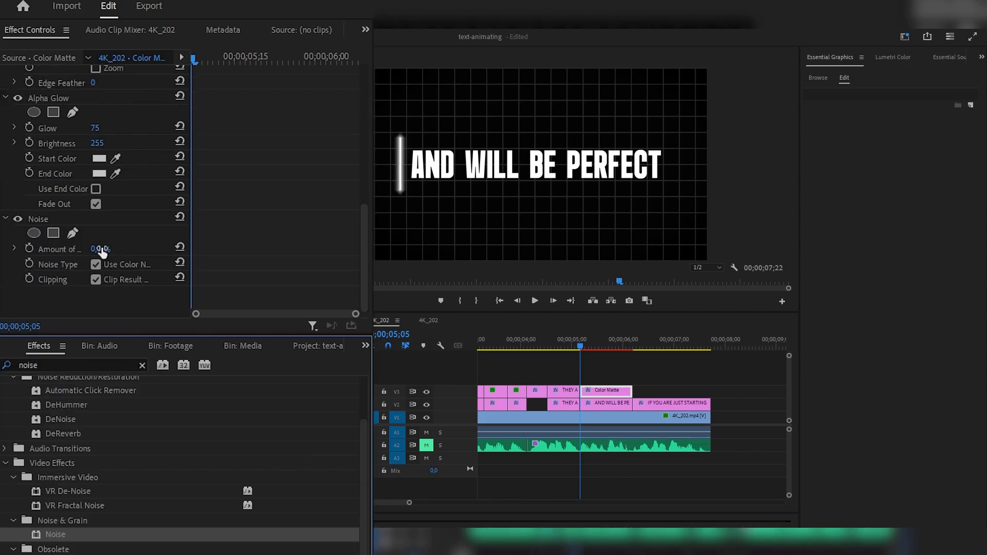
left_click(110, 246)
type("13")
key("Return")
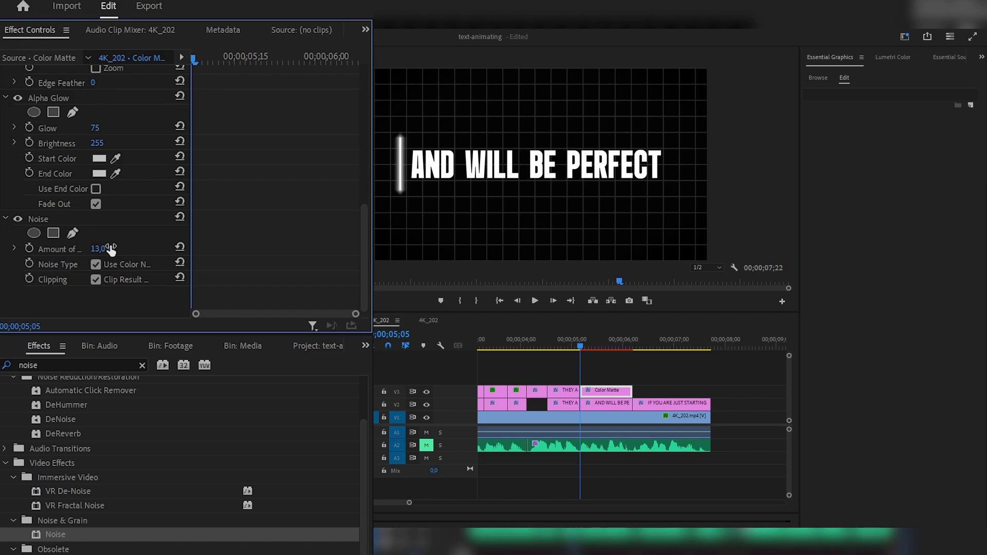
Set the Color Matte's Amount of Noise to 15% and check the bar at another frame
left_click_drag(594, 350, 603, 350)
left_click(110, 247)
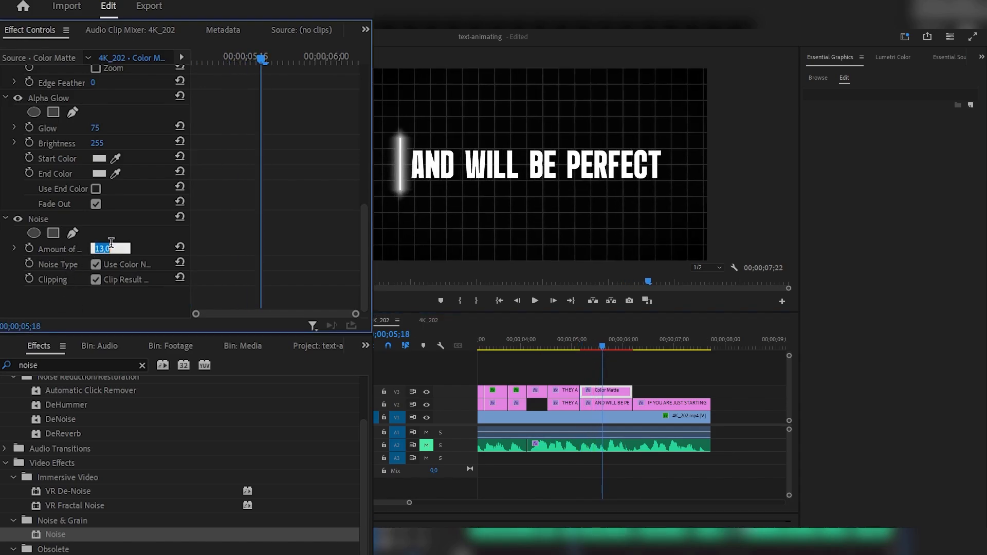
type("15")
key("Return")
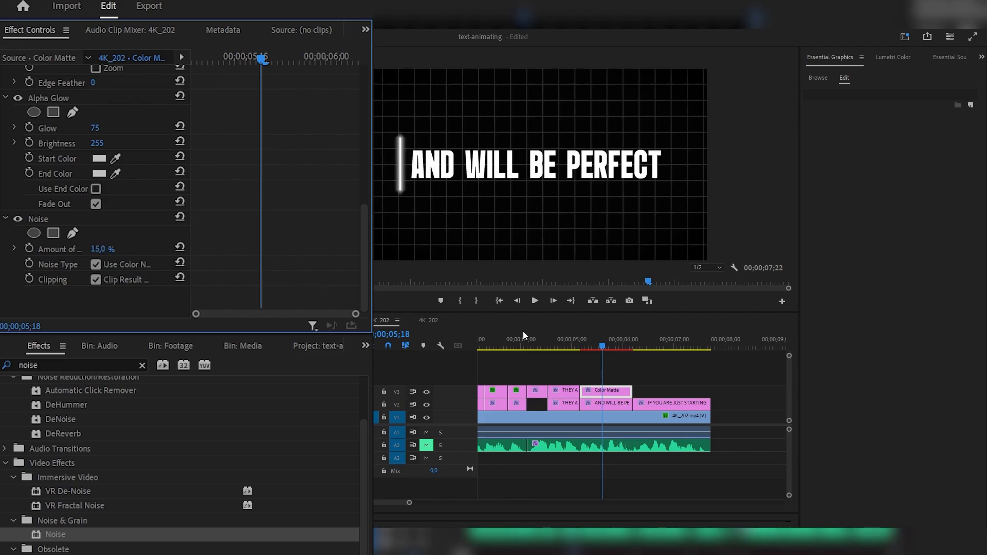
left_click(605, 343)
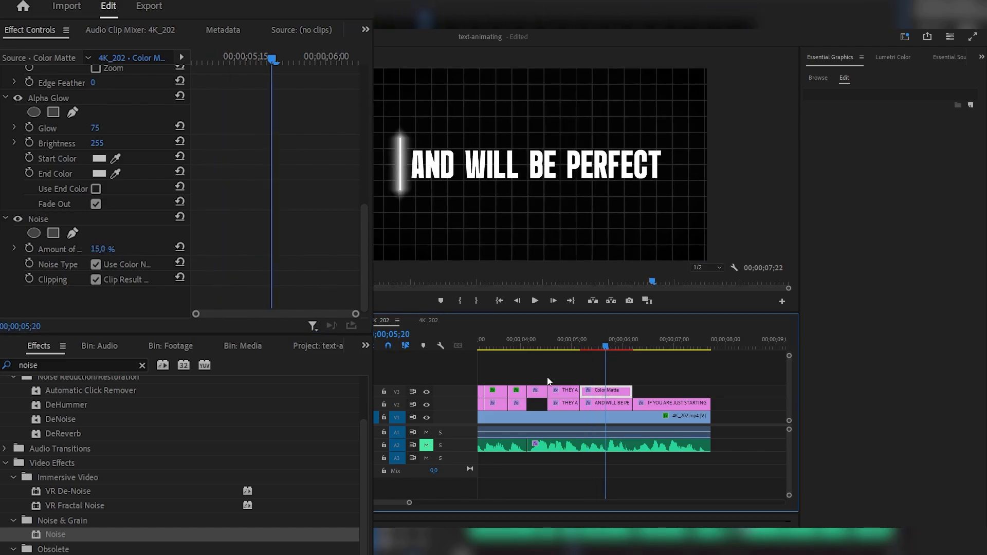
Set the Color Matte's Alpha Glow to 45 and its horizontal Position to about 1994, next to the first letter
scroll(47, 179, "up", 5)
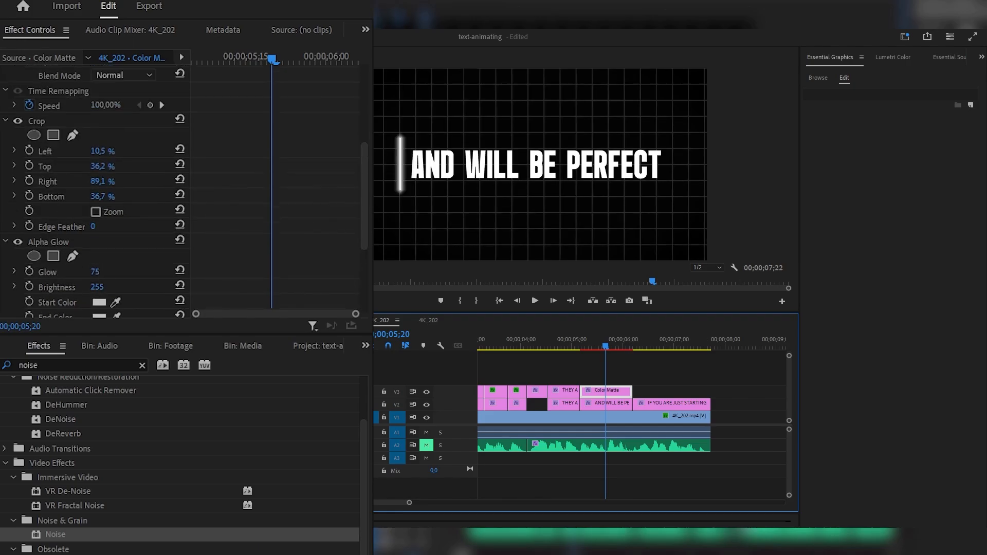
left_click(99, 271)
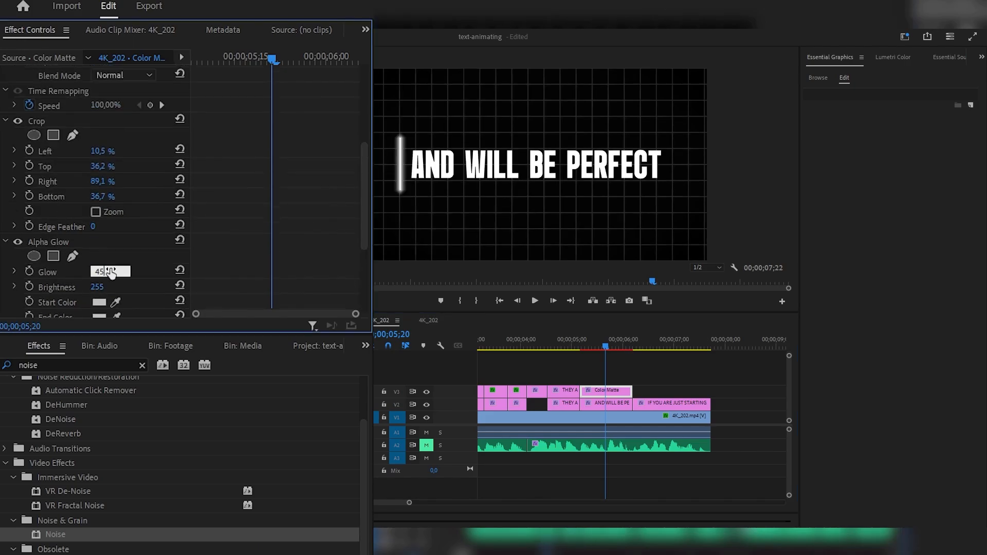
key("Return")
left_click_drag(585, 348, 600, 350)
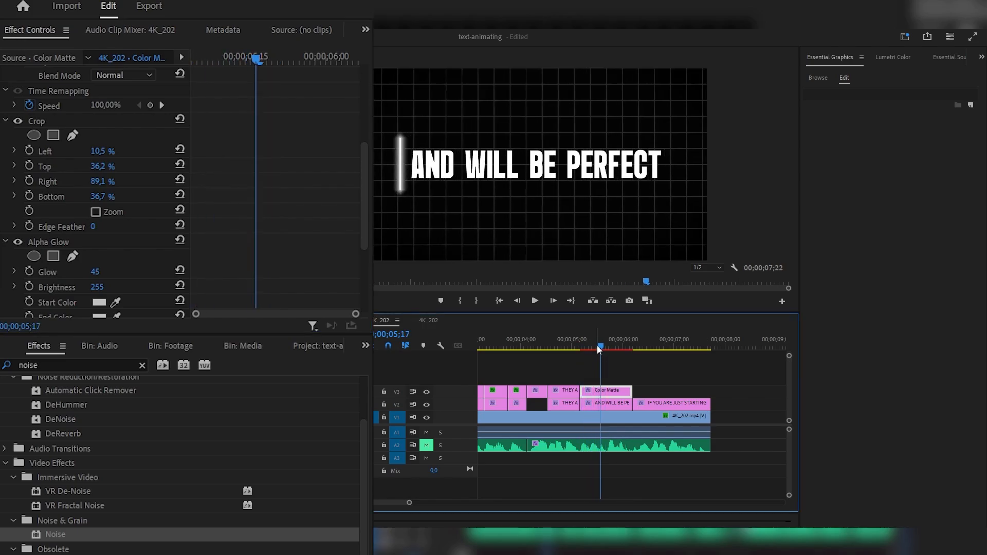
scroll(49, 113, "up", 5)
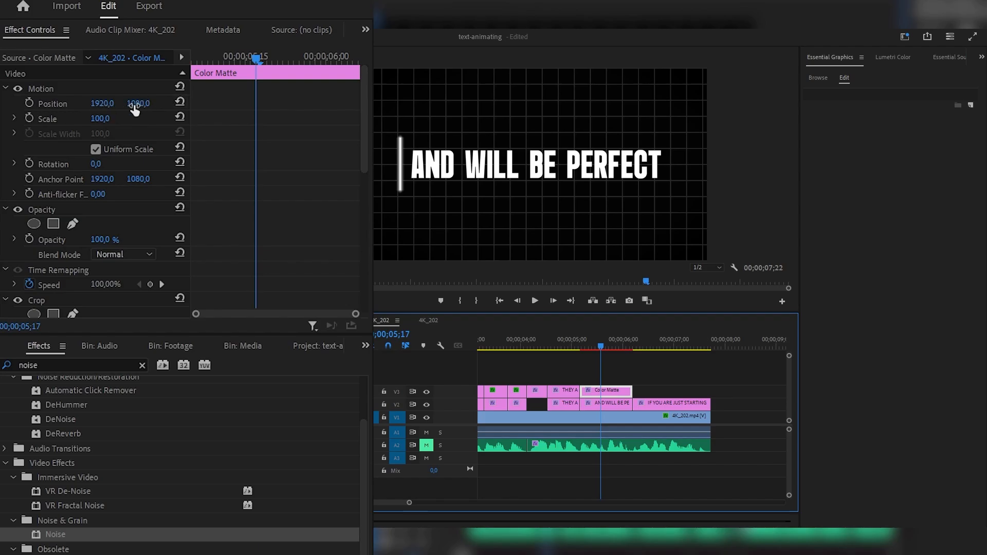
left_click_drag(105, 105, 144, 106)
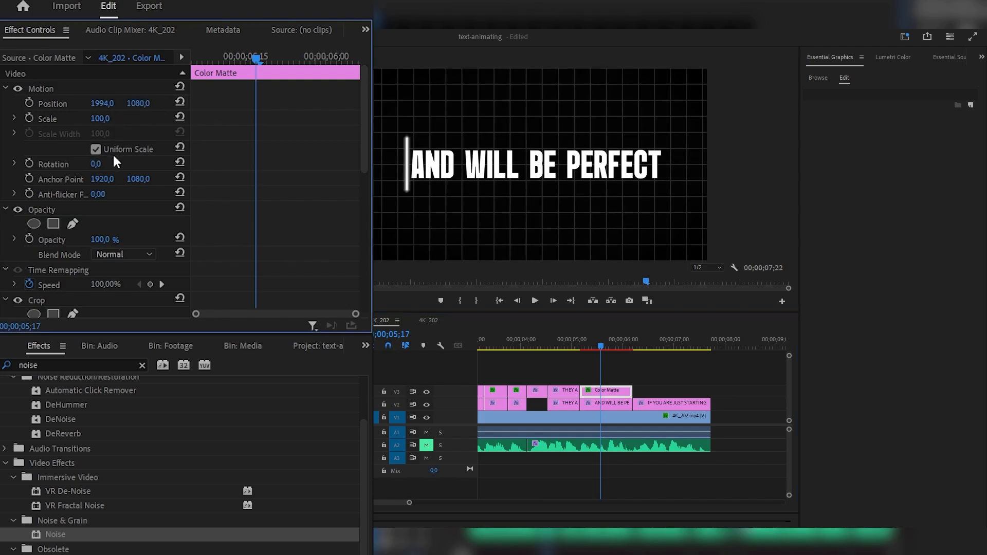
Apply Linear Wipe to the AND WILL BE PERFECT clip and set its Wipe Angle to -90°
left_click(613, 405)
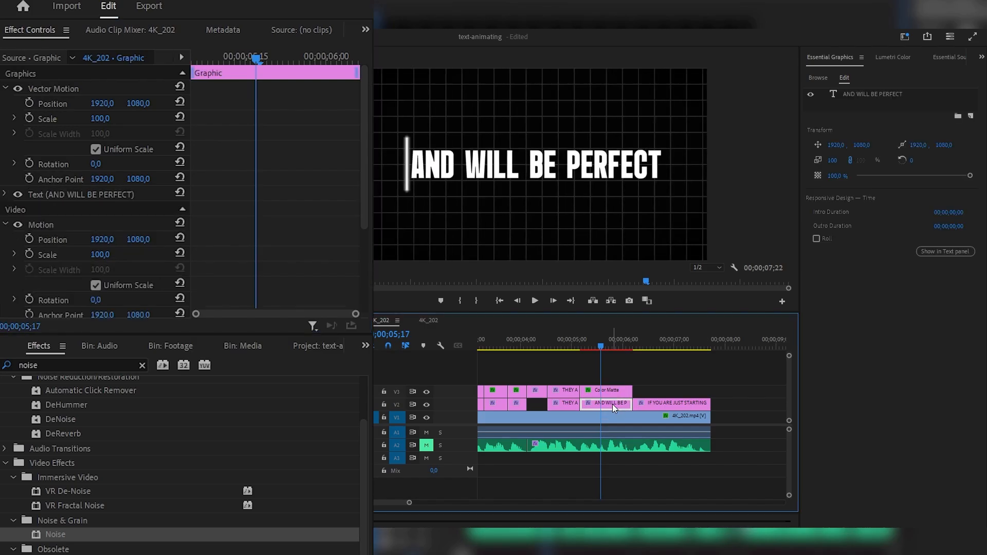
left_click(142, 365)
left_click(85, 366)
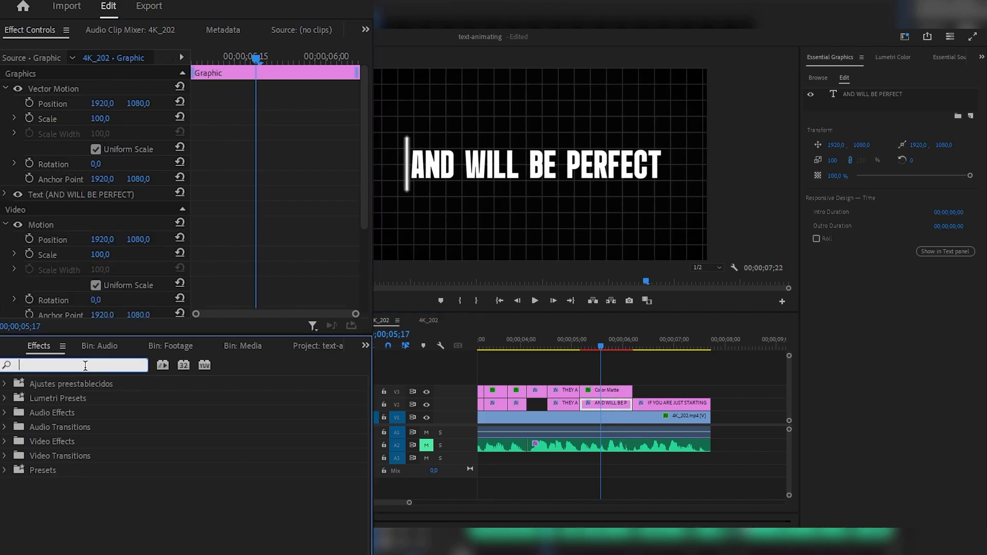
type("lin")
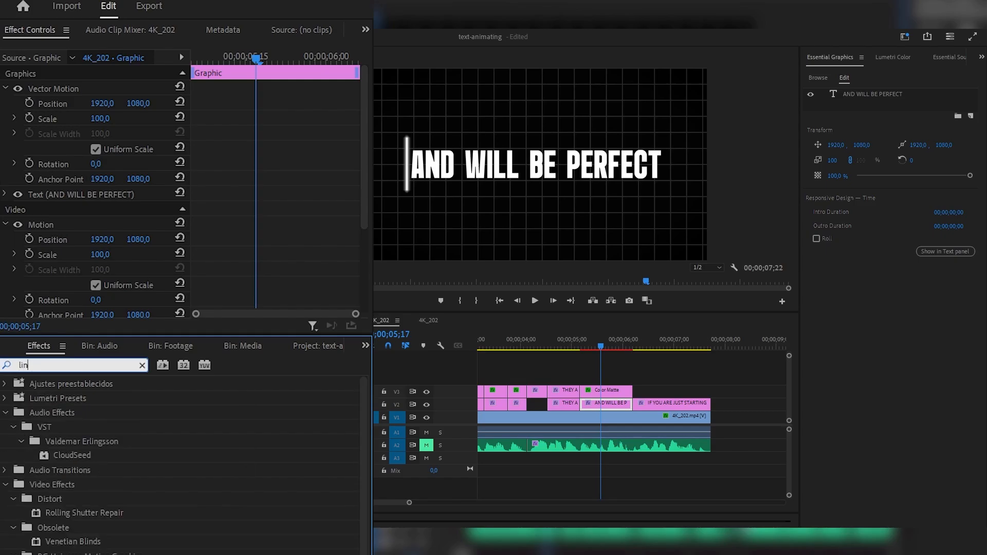
scroll(215, 550, "down", 3)
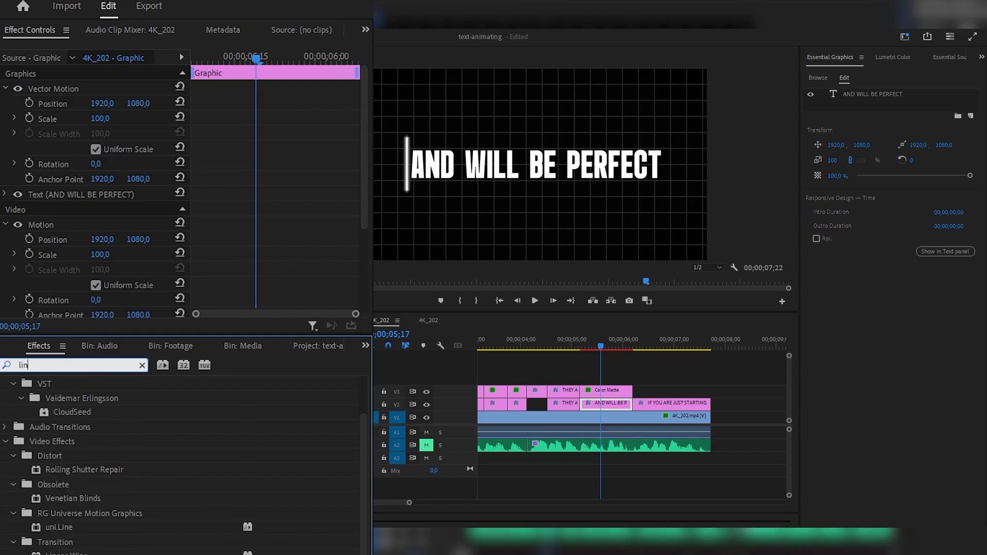
left_click_drag(215, 552, 140, 157)
scroll(106, 203, "down", 1)
left_click(94, 166)
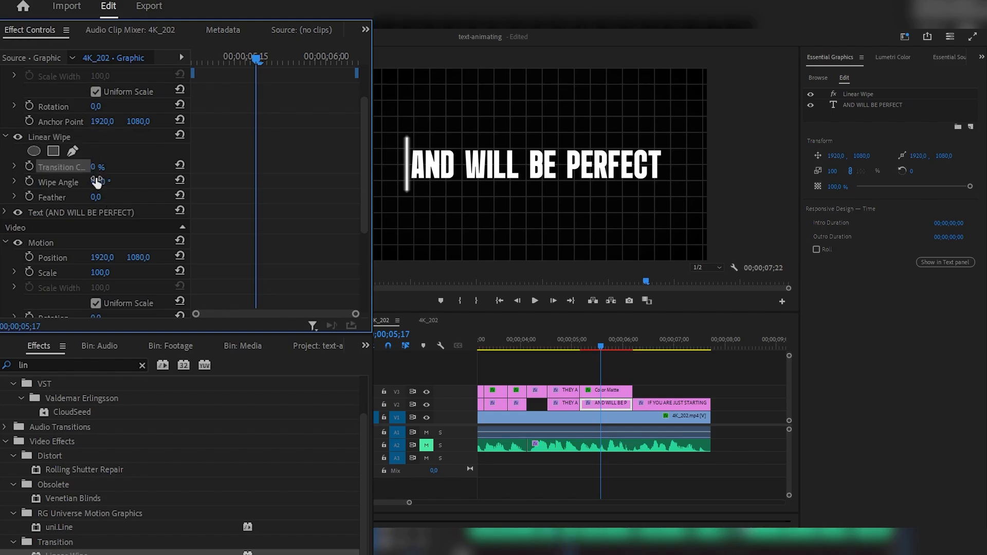
key("Tab")
type("-90")
key("Return")
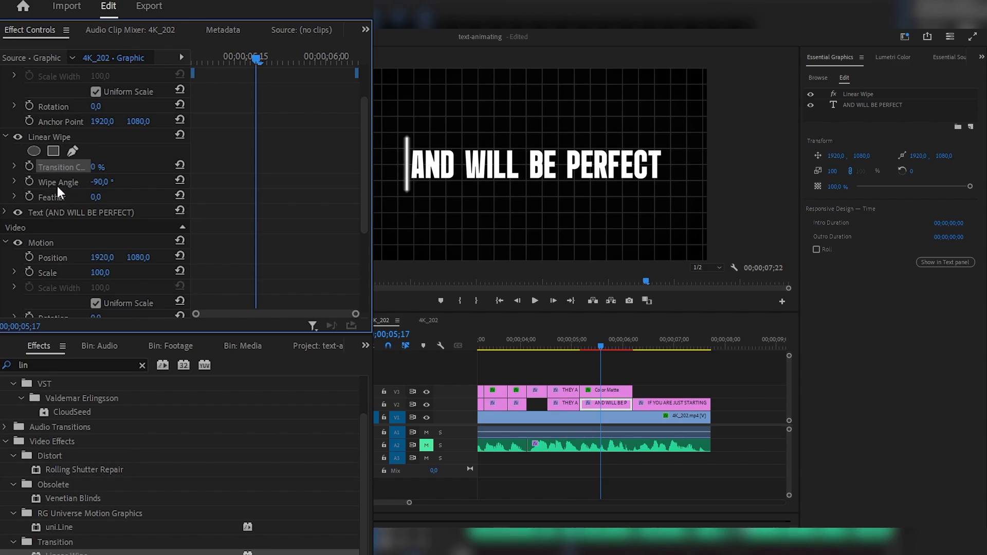
Try the Linear Wipe with Transition Completion at 100% and bring it back to 0%
left_click(96, 166)
type("100")
key("Return")
left_click_drag(97, 167, 89, 172)
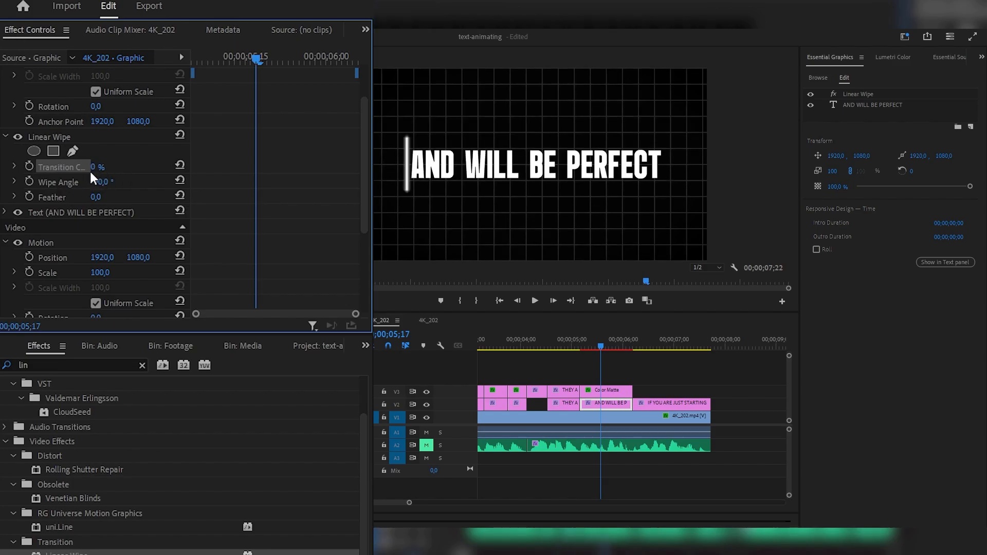
Keyframe the Linear Wipe's Transition Completion at 100% on the first frame of the AND WILL BE PERFECT clip
key("Up")
left_click(29, 166)
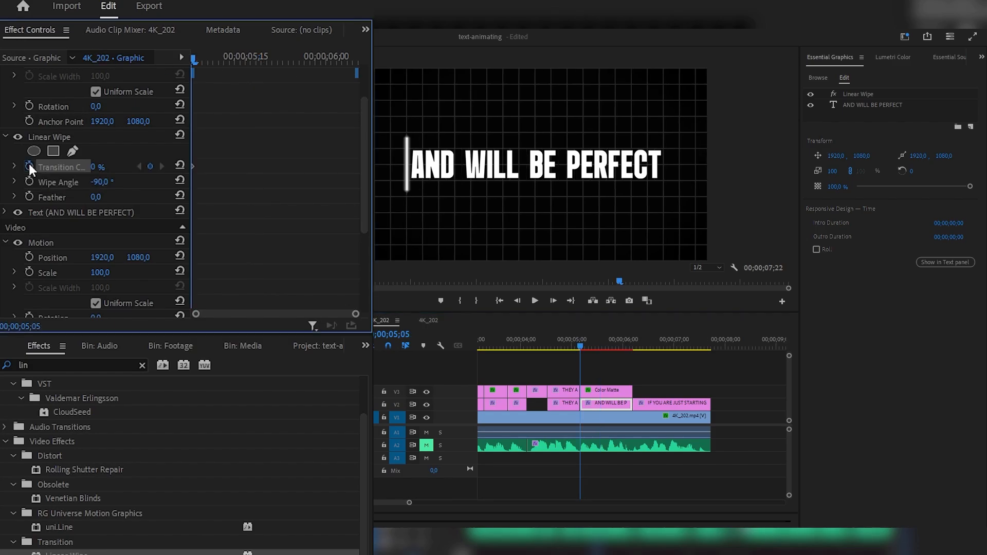
left_click(97, 166)
type("100")
key("Return")
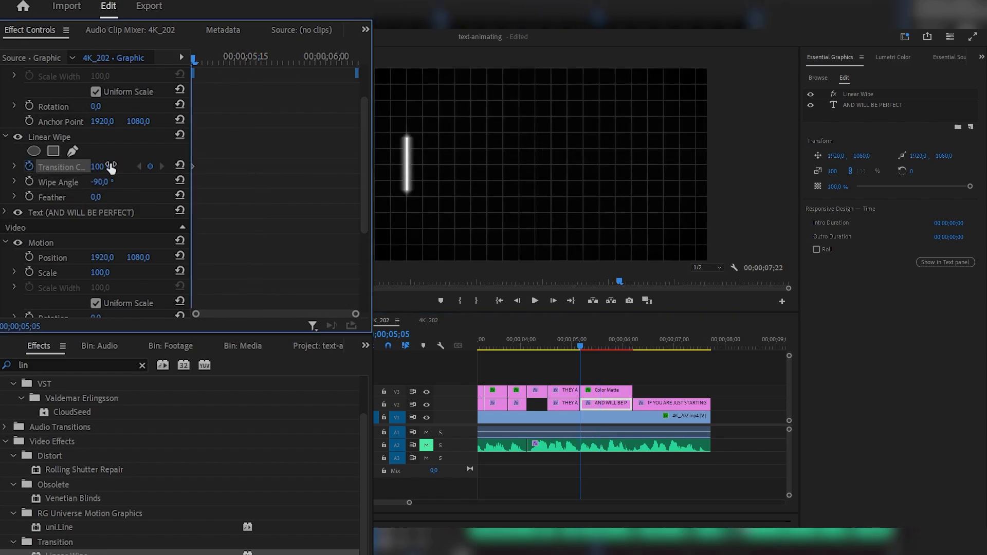
Keyframe the Linear Wipe's Transition Completion at 0% at the end of the AND WILL BE PERFECT clip
left_click(632, 348)
key("Right")
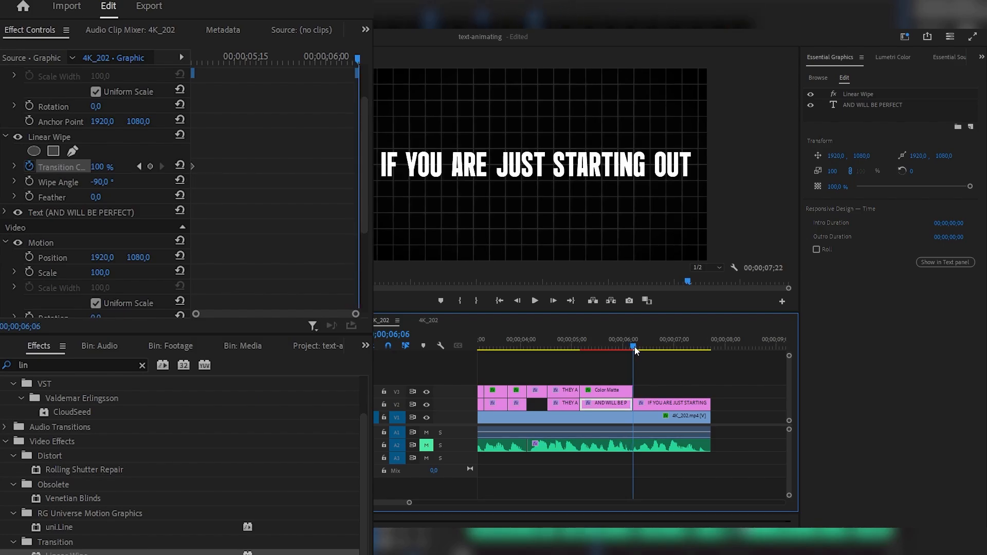
left_click(99, 168)
type("0")
key("Return")
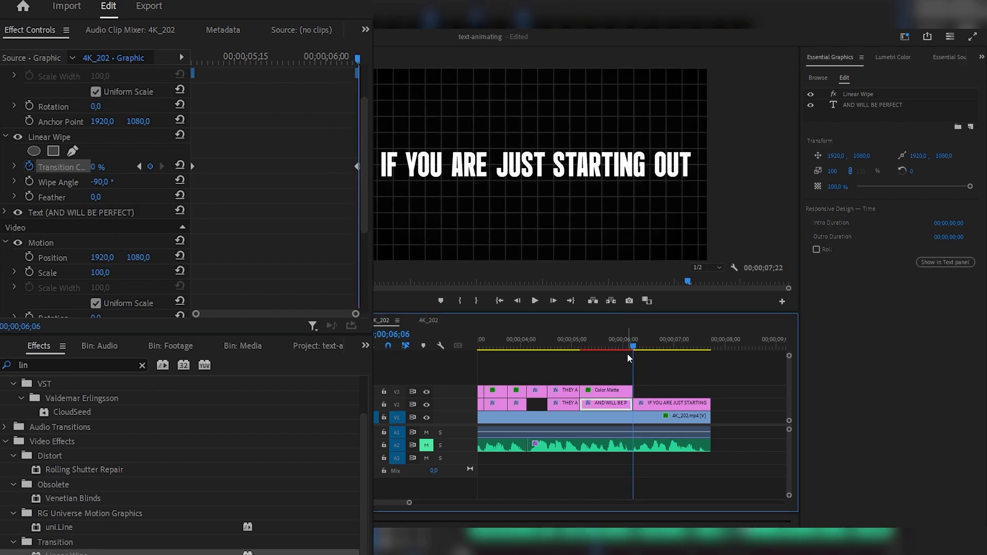
Keyframe the Color Matte's horizontal Position from about 1971 at its start to about 4882 at 00;00;06;04, past the last letter
left_click_drag(632, 348, 604, 348)
left_click(609, 391)
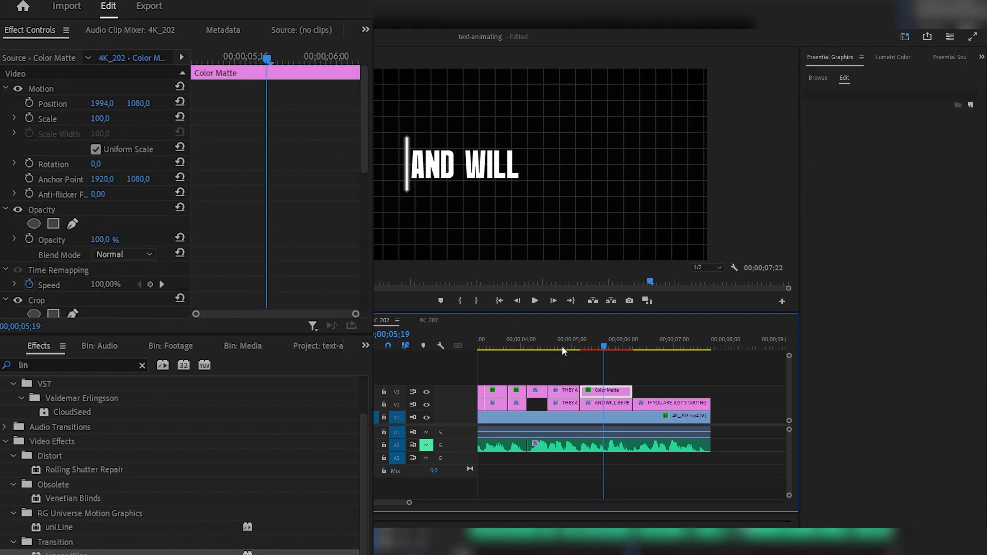
left_click(579, 347)
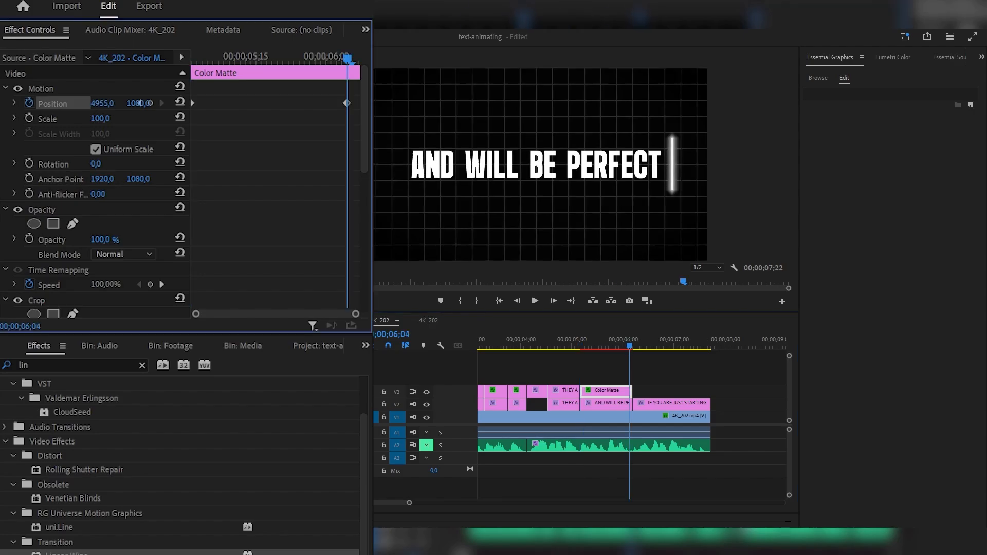
left_click_drag(106, 103, 129, 102)
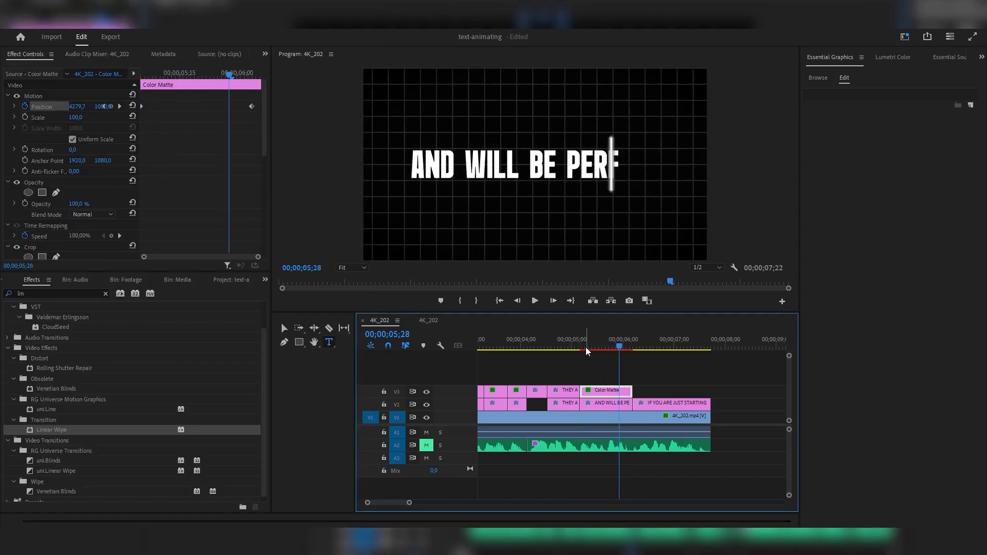
Play back the reveal and add Color Matte Position keyframes at 05;13, 05;27 and 06;03 so the bar follows the text's wiping edge
left_click(583, 348)
key("space")
key("space")
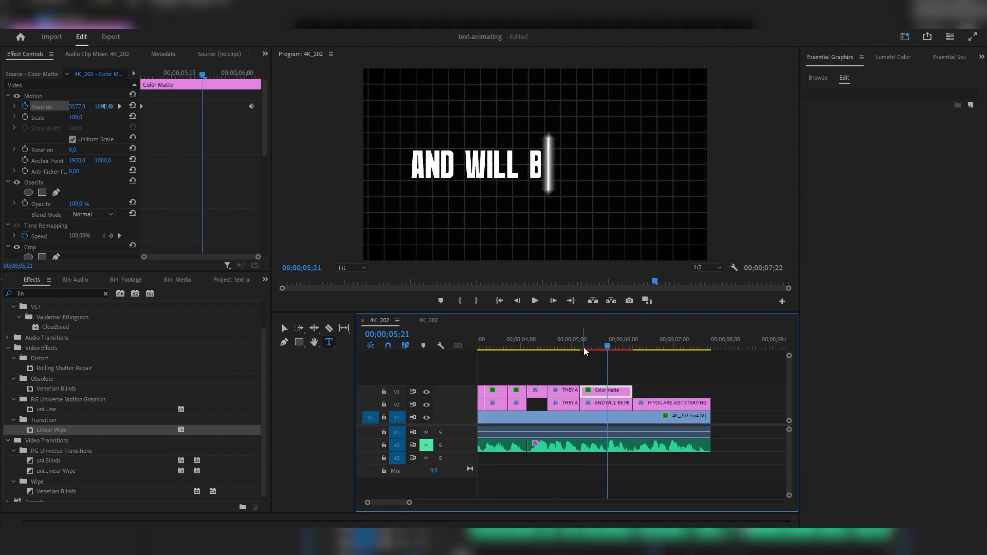
key("space")
left_click(592, 346)
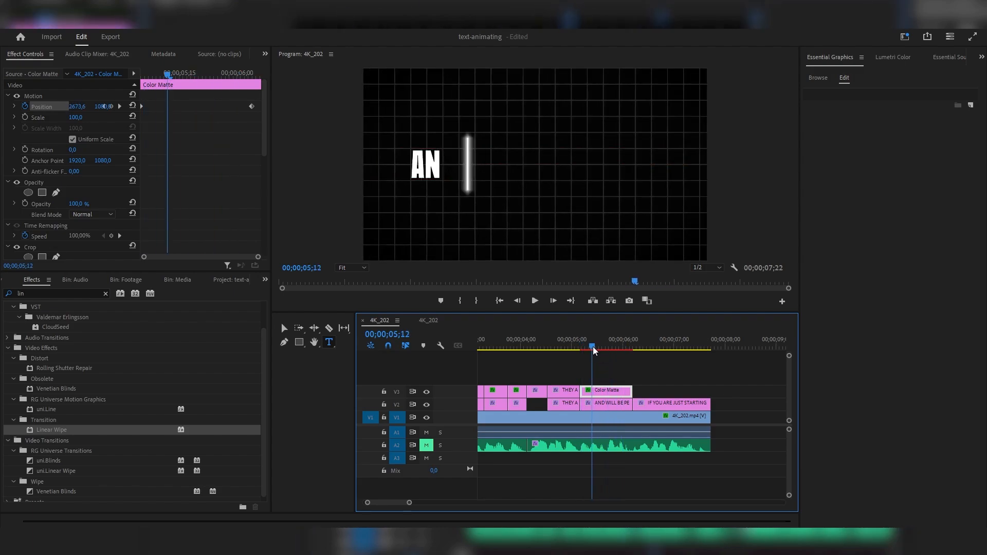
left_click_drag(593, 346, 594, 348)
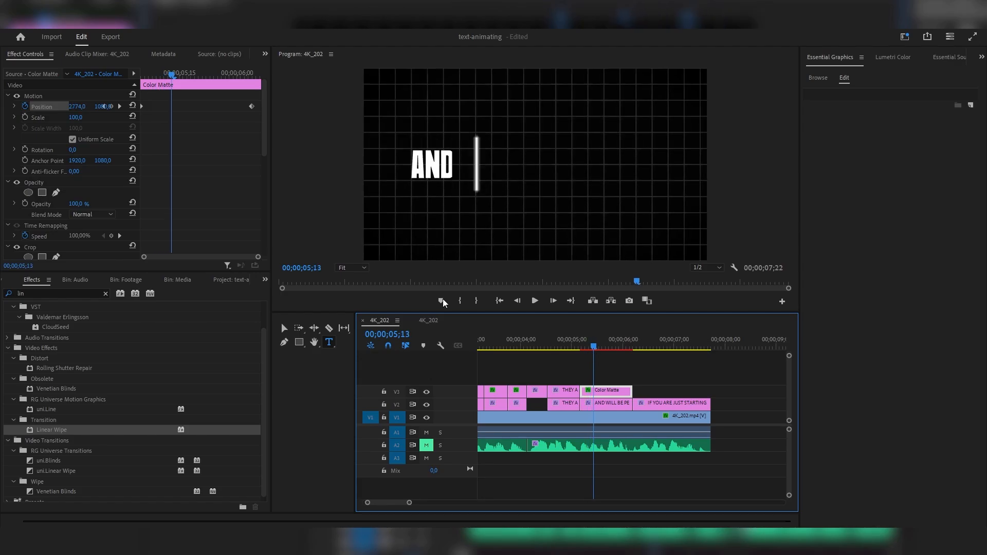
left_click_drag(77, 107, 17, 106)
left_click_drag(616, 347, 618, 348)
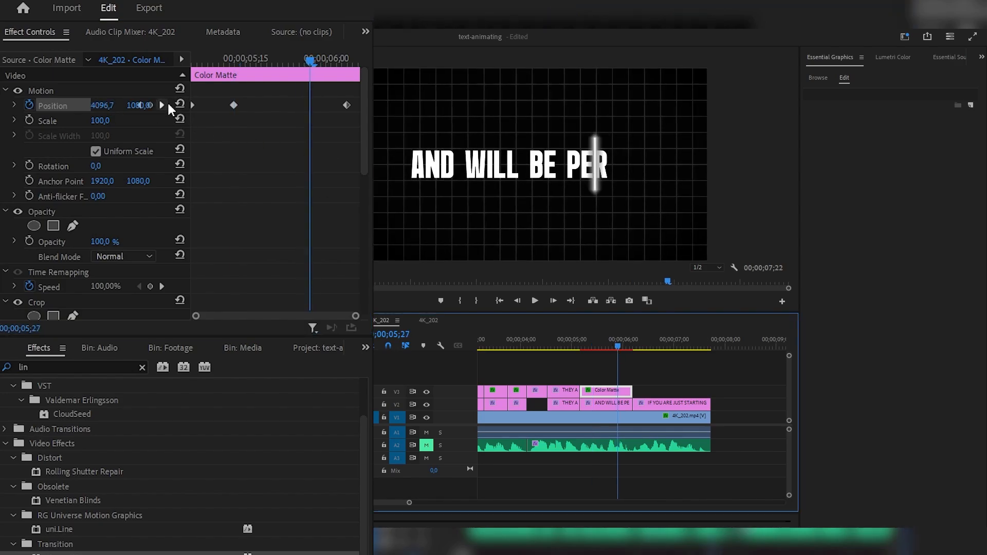
left_click_drag(110, 106, 142, 105)
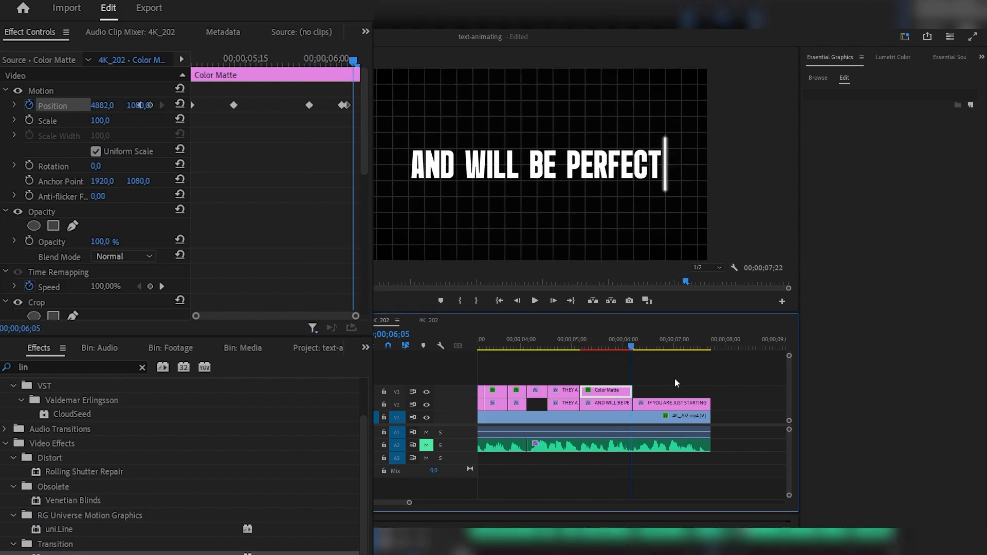
Move the final Transition Completion keyframe of the AND WILL BE PERFECT clip to 00;00;06;03
left_click(627, 348)
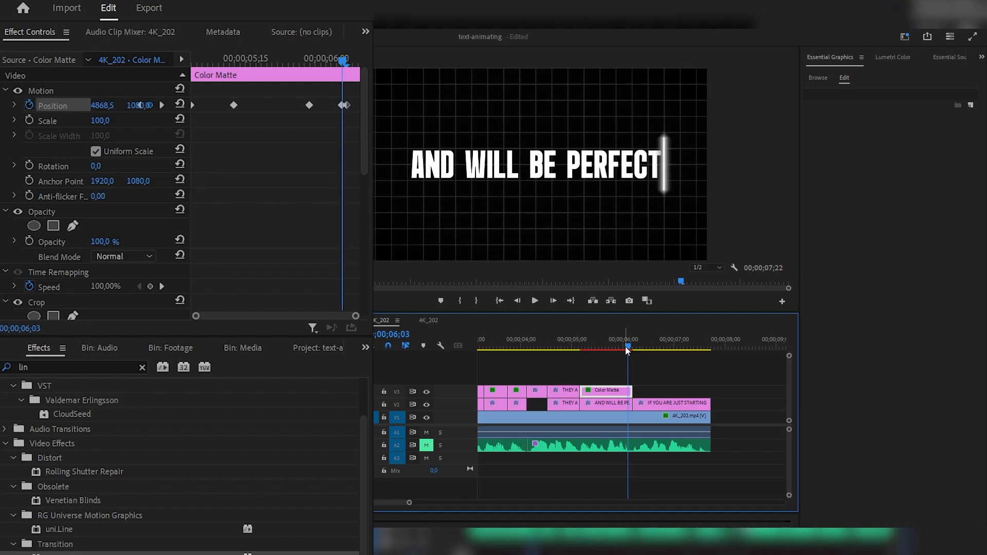
left_click(619, 403)
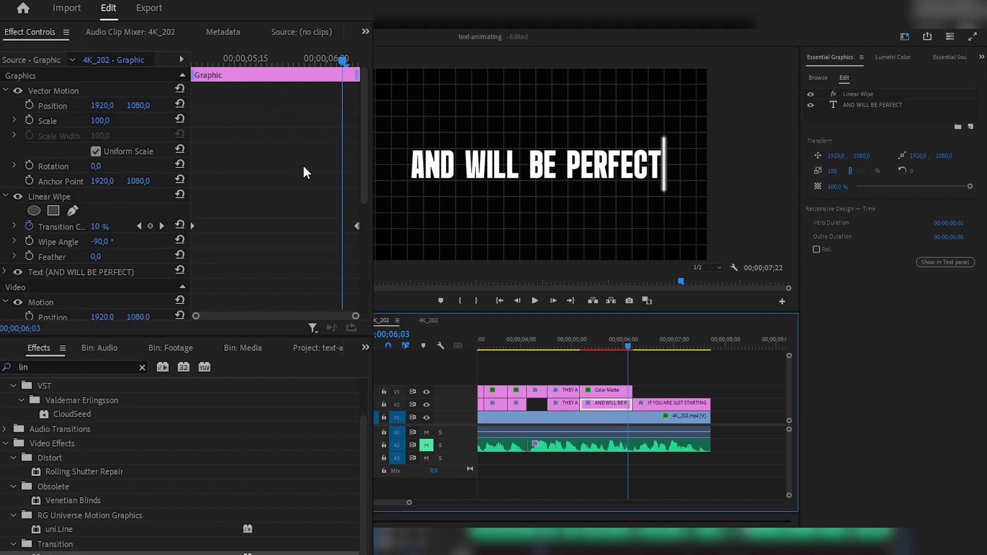
scroll(303, 172, "down", 1)
left_click_drag(357, 197, 352, 198)
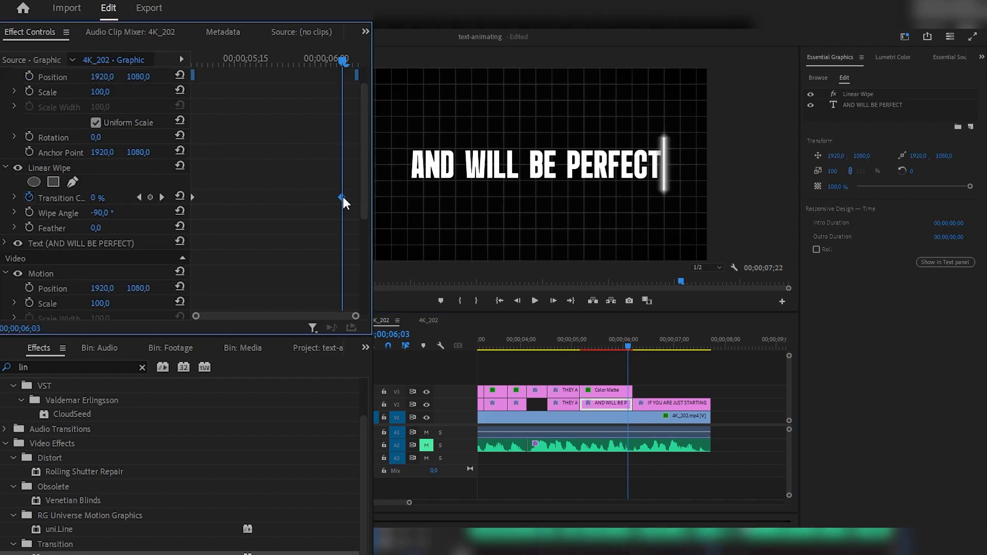
Replay the reveal and adjust the Color Matte's horizontal Position at 05;19 so the bar sits at the text's wiping edge
left_click_drag(626, 348, 594, 350)
key("space")
key("space")
left_click(607, 389)
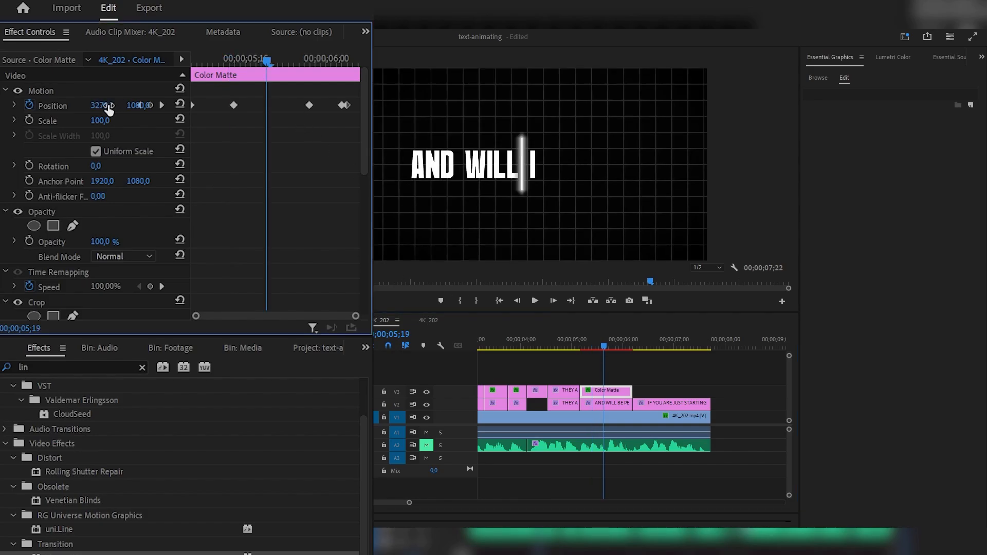
left_click_drag(107, 107, 210, 105)
Delete the Color Matte's last Position keyframe at 00;00;06;04
double_click(309, 105)
left_click(345, 62)
left_click(346, 58)
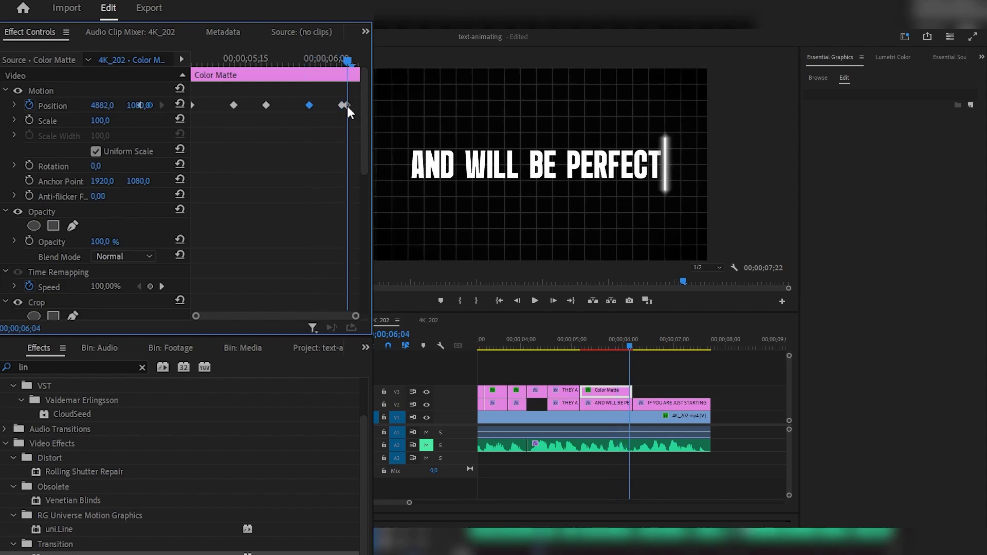
left_click(344, 105)
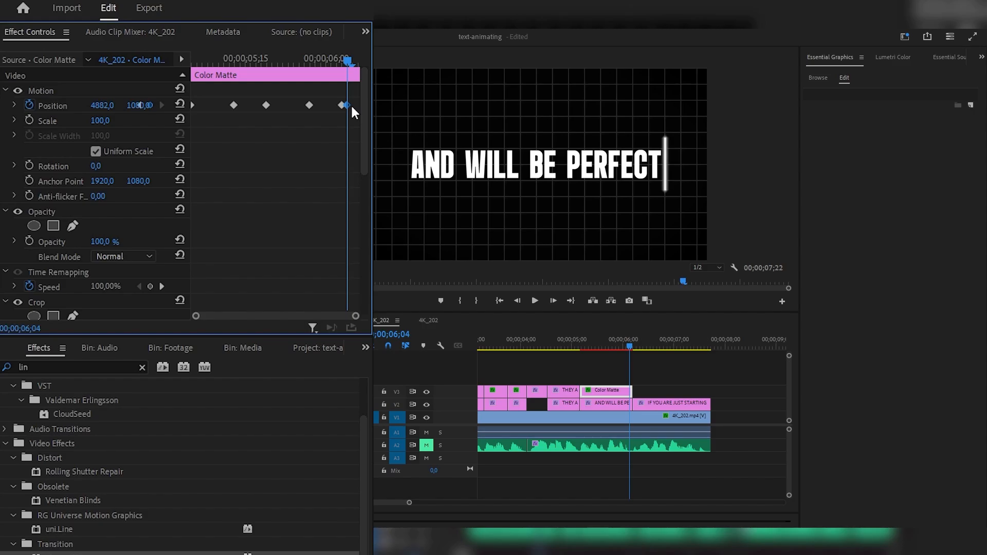
Retime the Color Matte's second Position keyframe to about 05;15 and its fourth to about 05;28, checking the reveal in playback
left_click(580, 347)
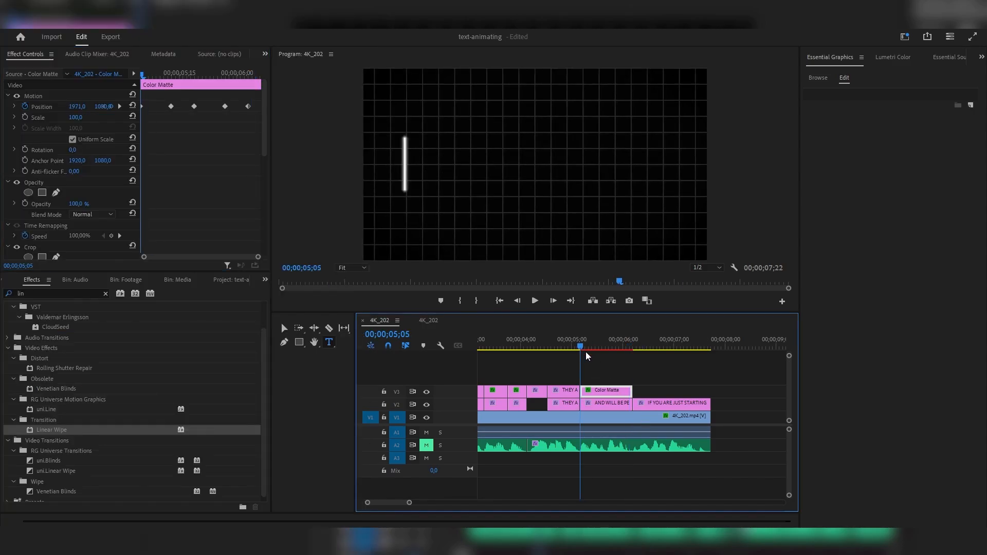
key("space")
left_click(581, 347)
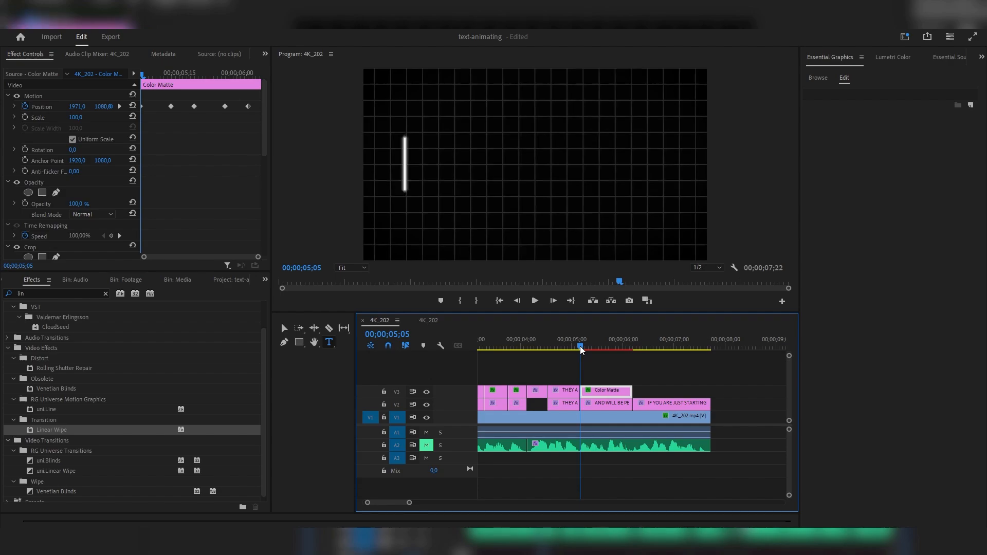
key("space")
key("space")
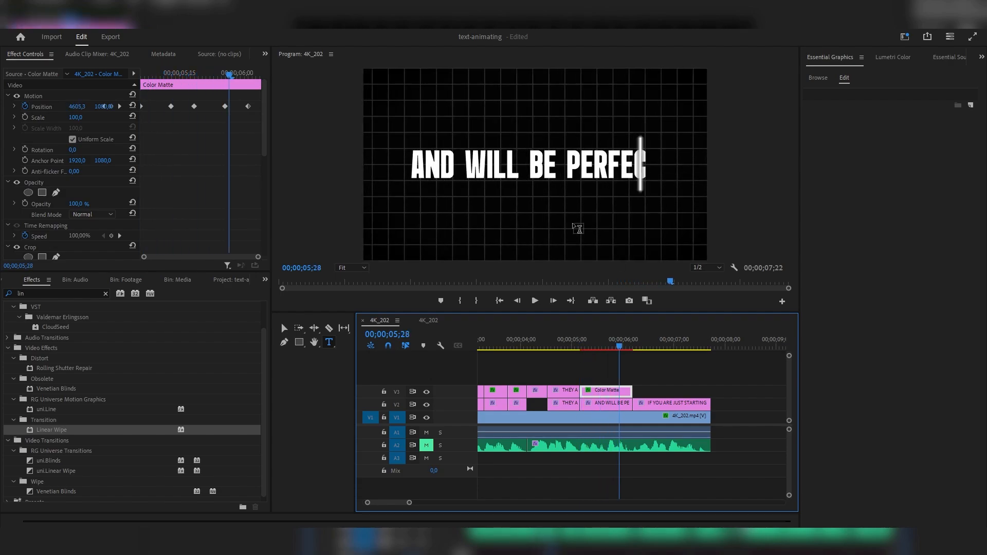
left_click_drag(225, 106, 229, 106)
left_click_drag(77, 107, 148, 107)
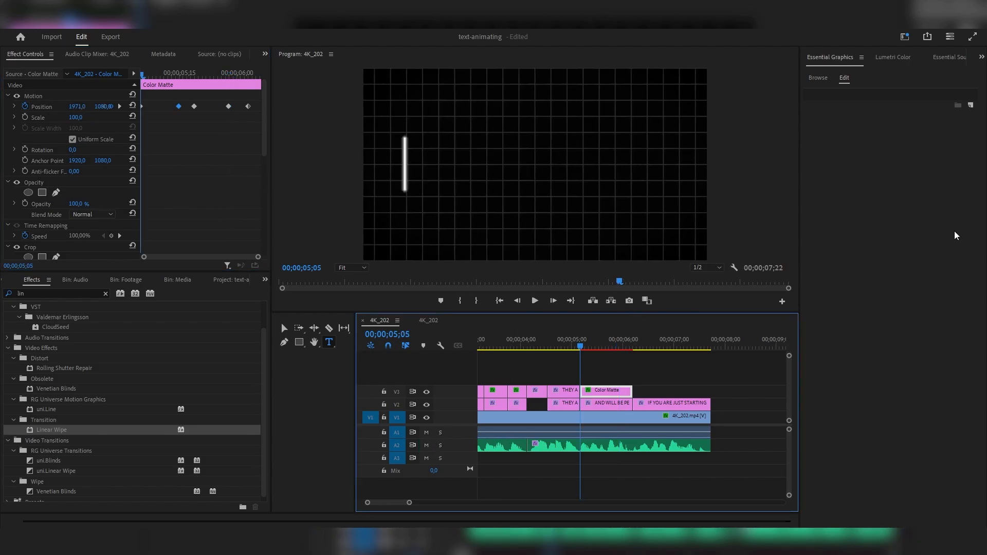
key("space")
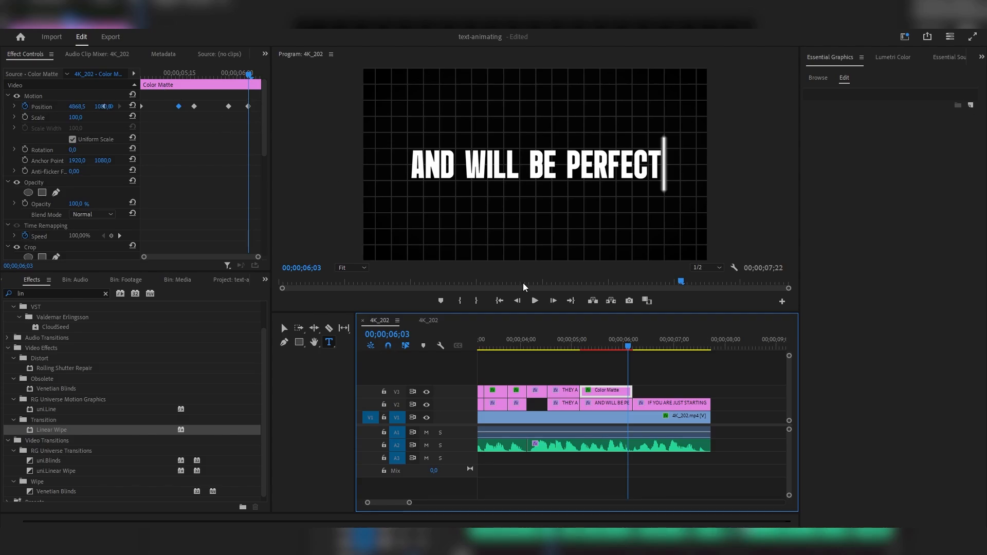
Duplicate the IF YOU ARE JUST STARTING OUT clip onto track V3 and apply Alpha Glow to the copy
left_click(633, 347)
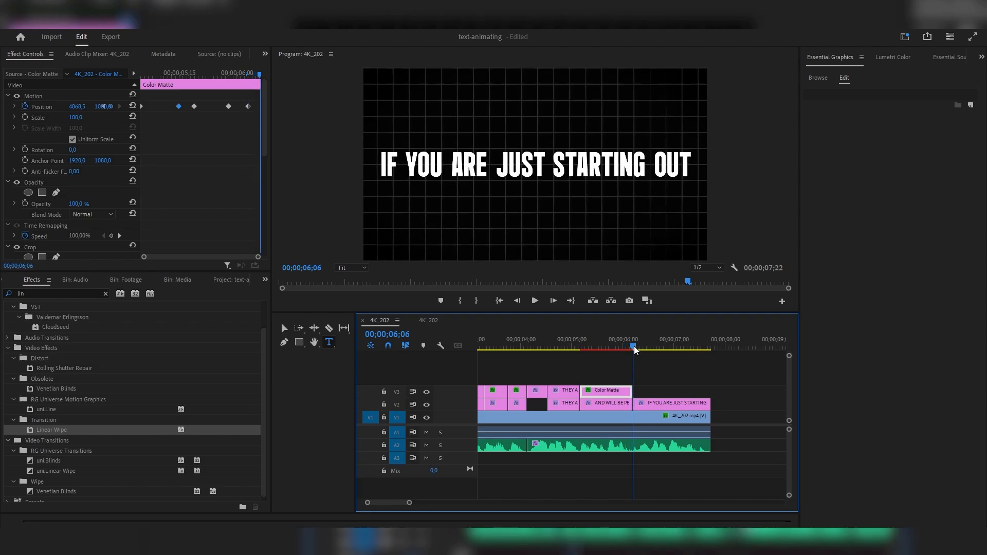
left_click(671, 400)
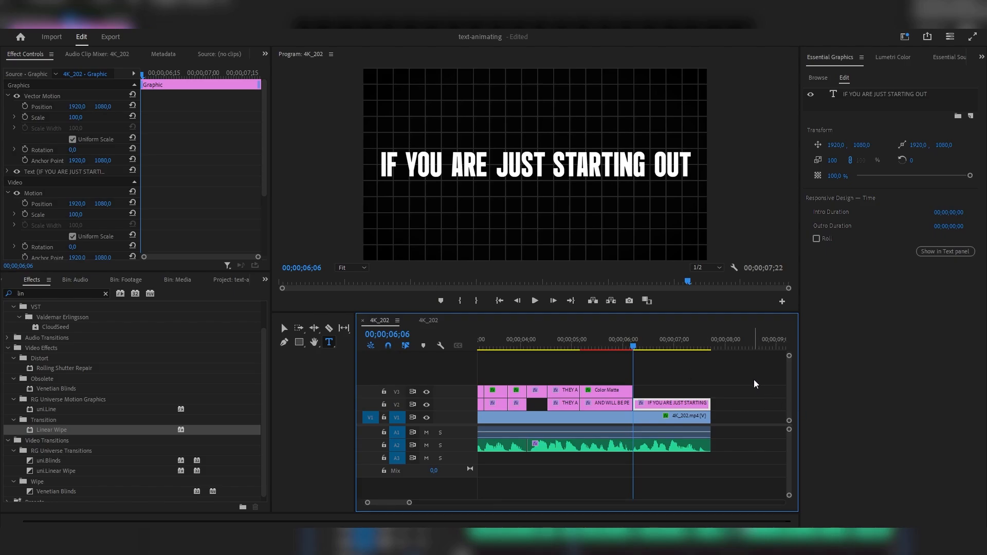
left_click(106, 294)
type("alp")
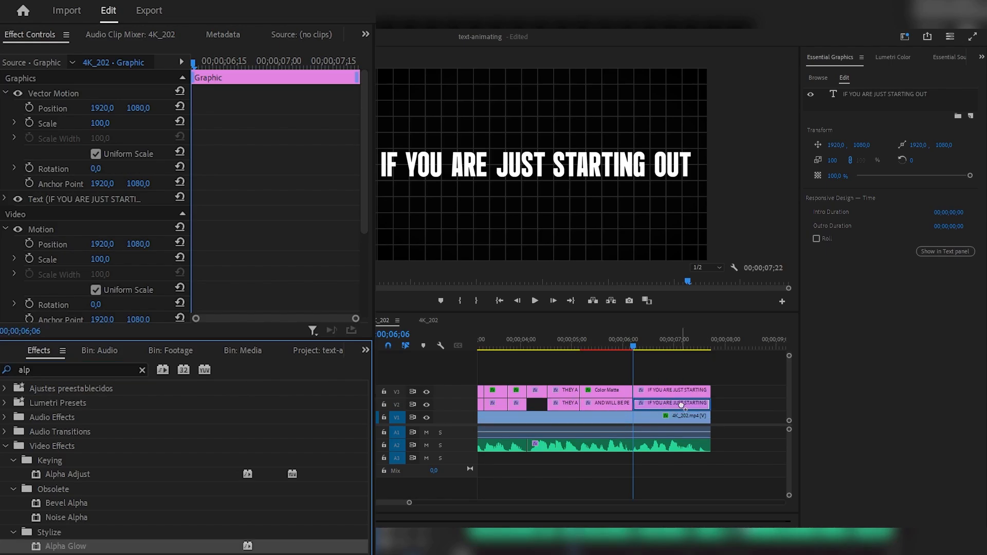
left_click_drag(681, 405, 681, 405)
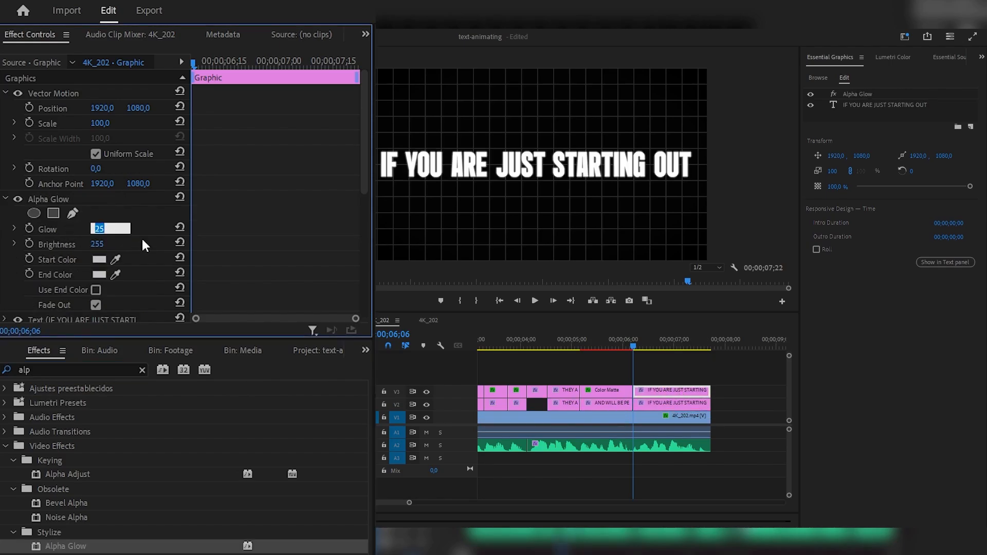
Set the Alpha Glow's Glow amount on the V3 title copy to 85
type("80")
key("Return")
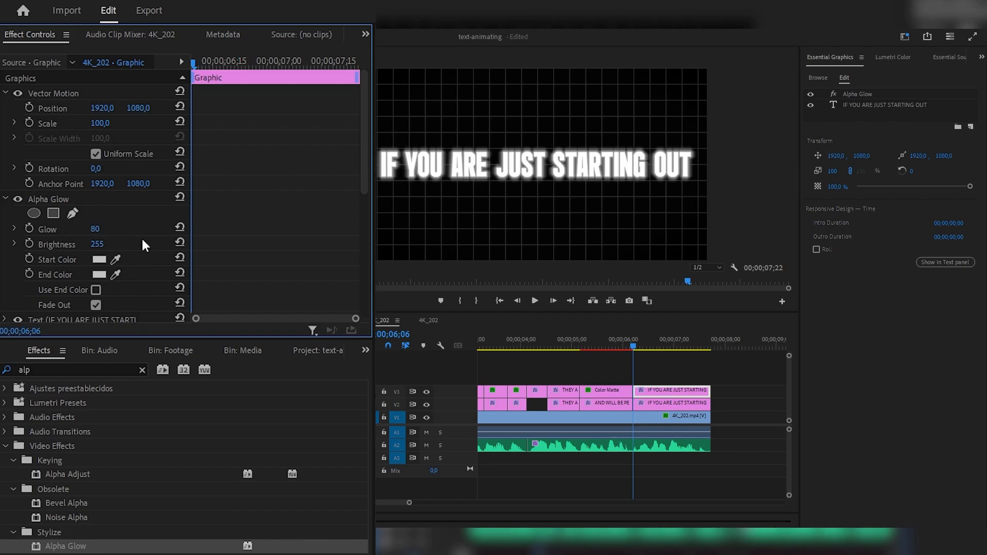
left_click(96, 229)
key("Return")
Cut the glowing title copy on V3 into five pieces and hide track V2
scroll(604, 376, "up", 2)
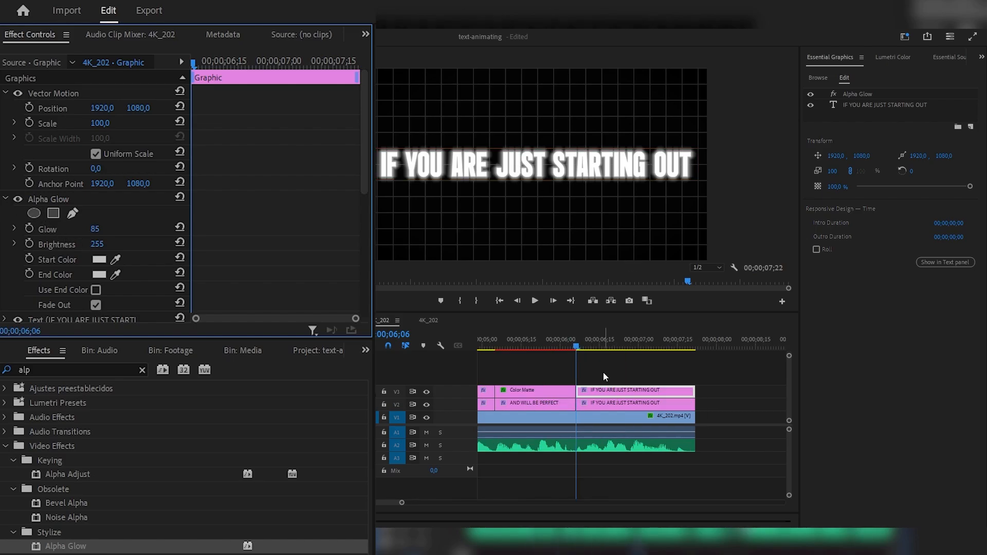
left_click(598, 402)
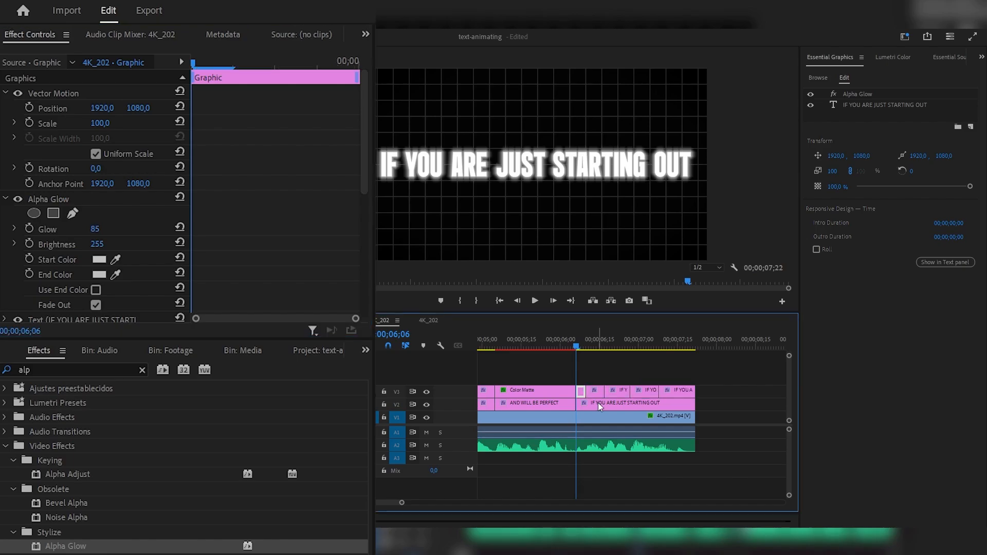
left_click(426, 405)
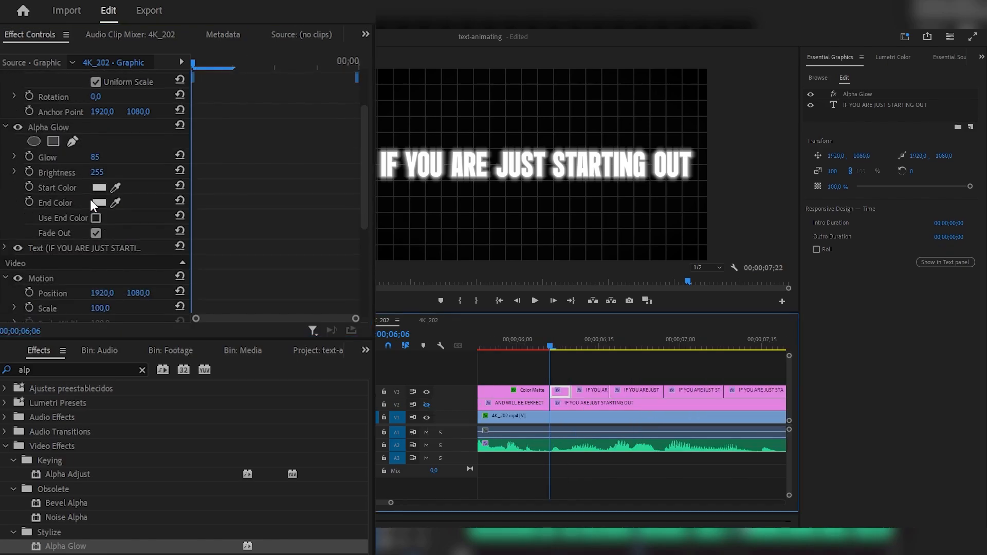
Keyframe the first V3 piece's Glow at 85 on its first frame and at a different amount midway through the piece
scroll(91, 199, "up", 3)
left_click(68, 185)
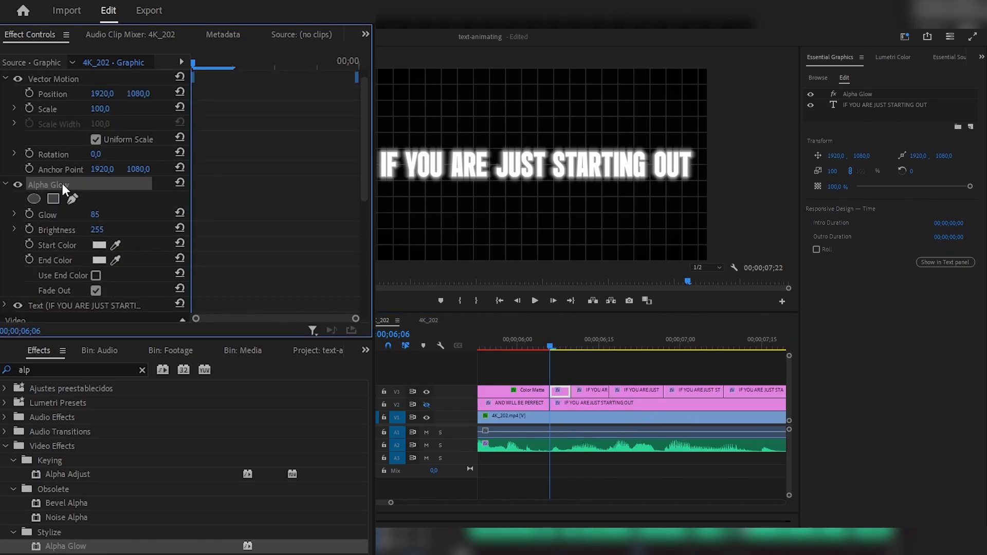
left_click(31, 215)
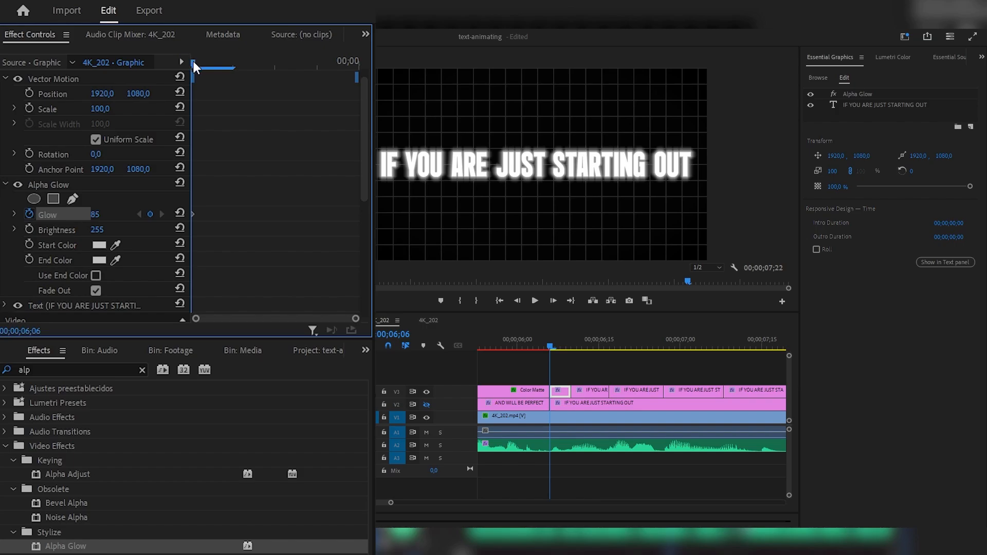
left_click_drag(555, 347, 561, 347)
left_click_drag(95, 215, 51, 215)
left_click_drag(565, 348, 551, 347)
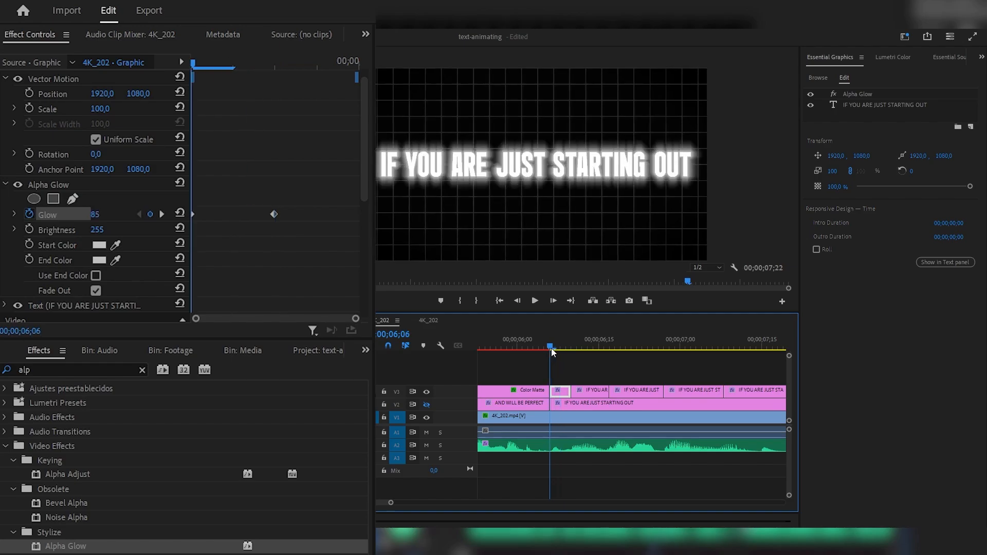
Apply Ease Out to both Glow keyframes on the first V3 title piece and inspect the animation curve
left_click_drag(304, 237, 59, 159)
right_click(274, 214)
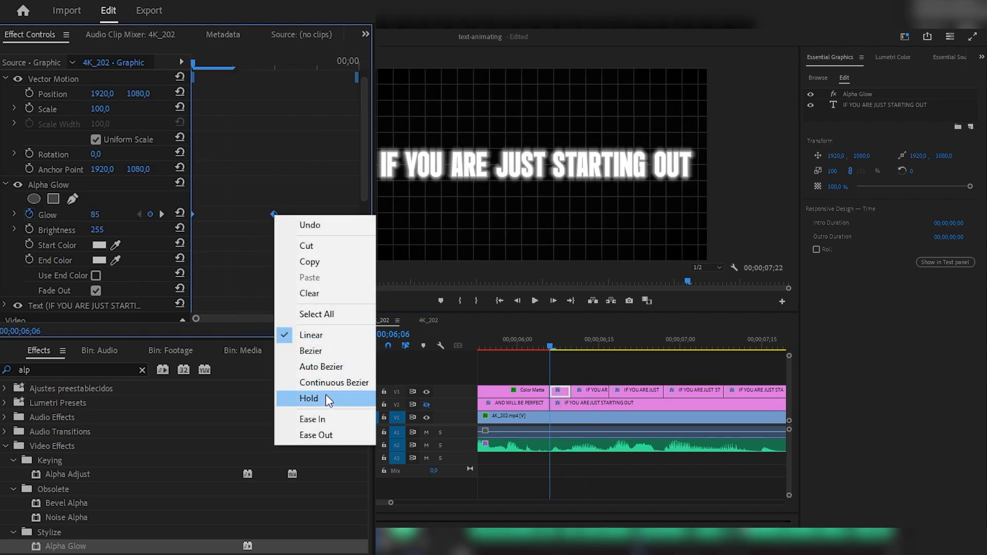
left_click(331, 433)
left_click(14, 214)
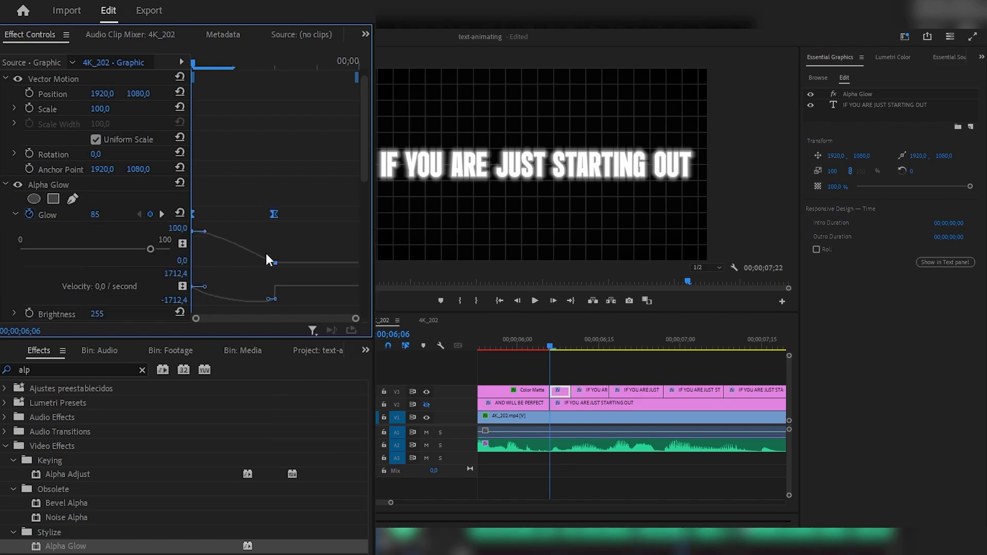
scroll(266, 254, "down", 1)
left_click_drag(205, 216, 209, 214)
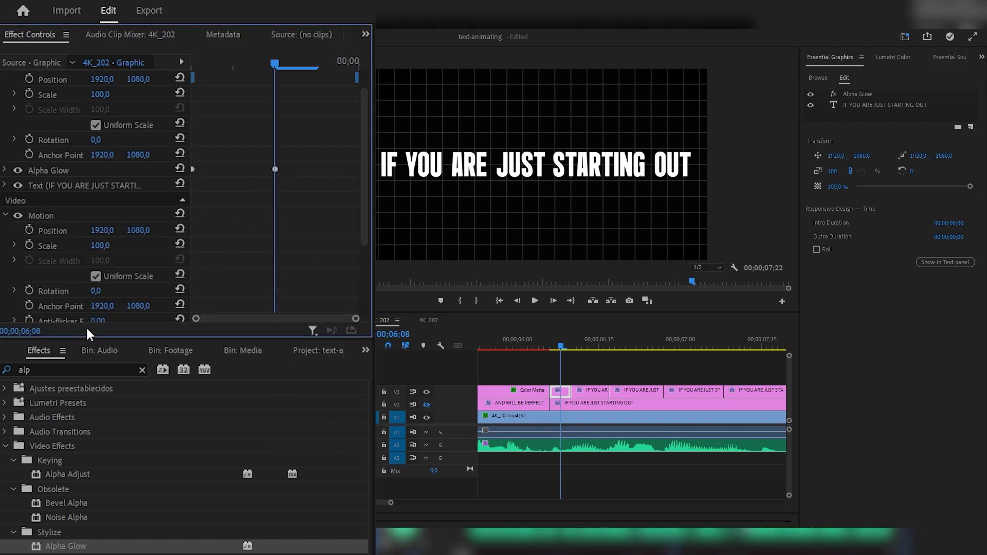
Apply the Crop effect to the first V3 title piece and crop its right side about 88.8% to isolate IF
left_click(142, 370)
type("crop")
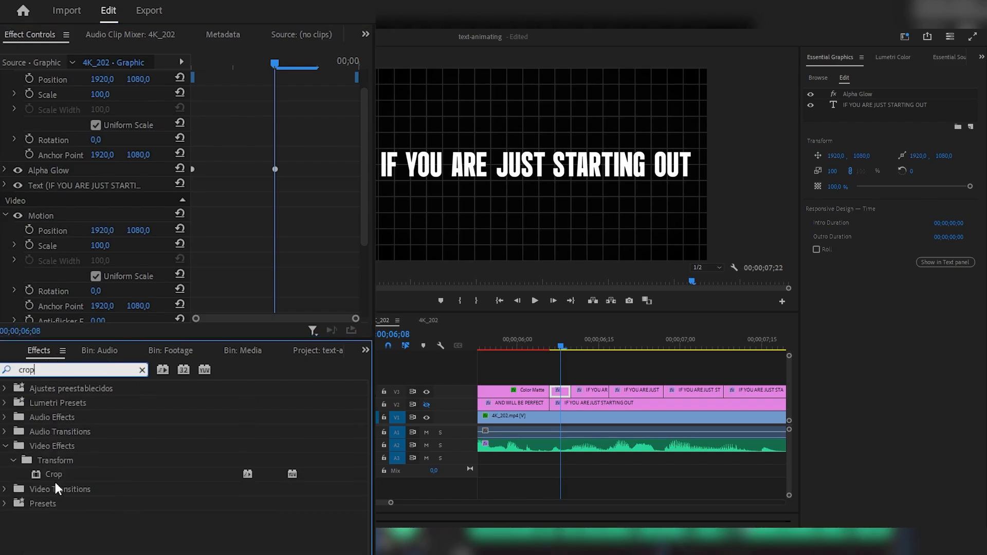
left_click_drag(53, 474, 573, 391)
left_click(35, 173)
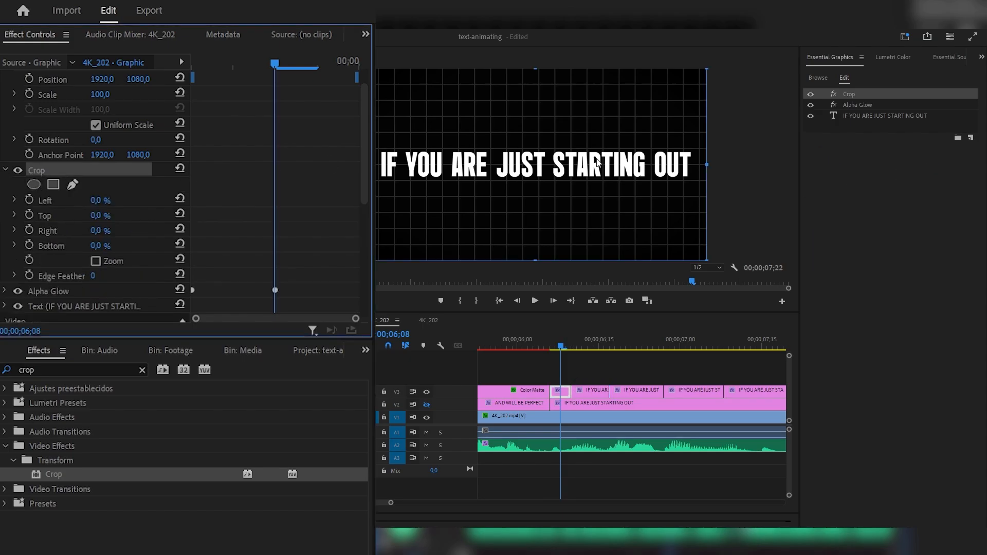
left_click_drag(707, 164, 405, 168)
left_click(557, 348)
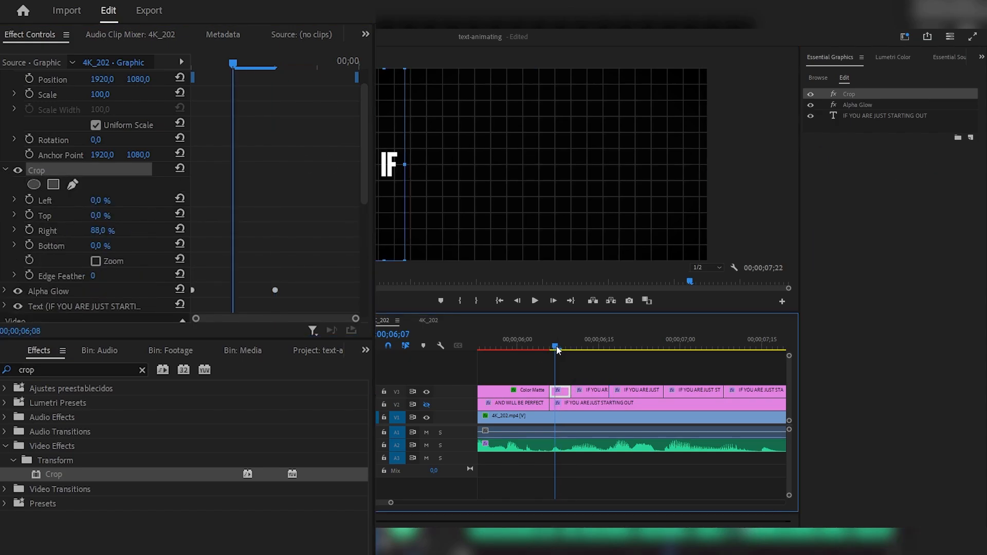
Paste the first piece's Crop effect onto the other V3 title pieces
left_click(589, 393)
left_click(631, 394)
key("ctrl+v")
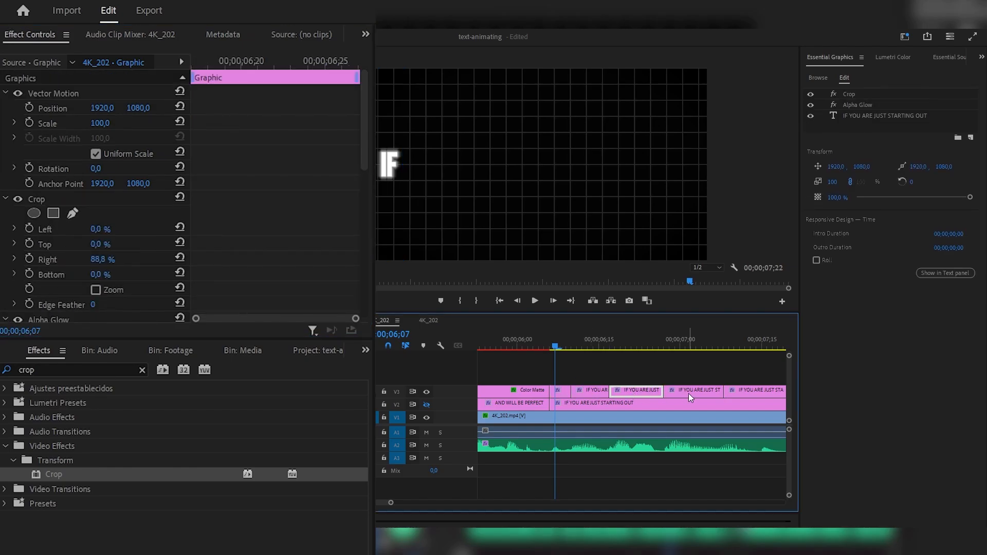
left_click(689, 393)
key("ctrl+v")
Crop the remaining V3 pieces to their own words, with Left 11.1% on the second and Left 83.2%, Right 3.4% on the last
scroll(732, 393, "down", 1)
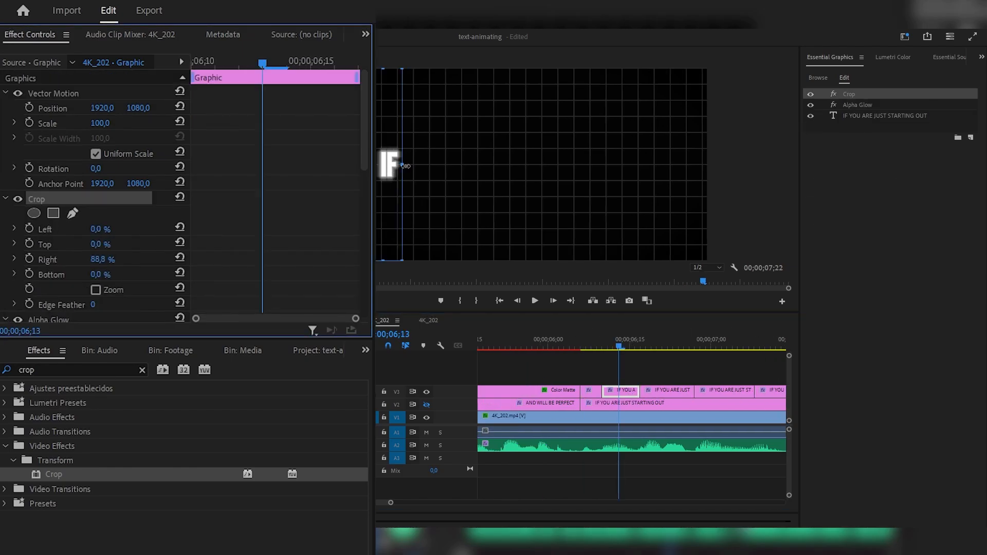
left_click_drag(406, 166, 459, 166)
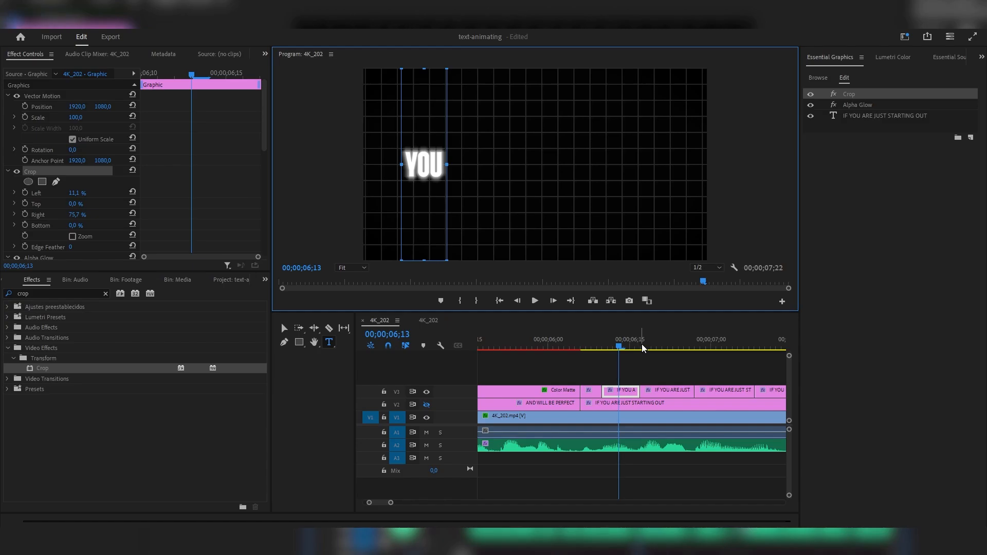
scroll(644, 381, "up", 1)
scroll(643, 384, "down", 1)
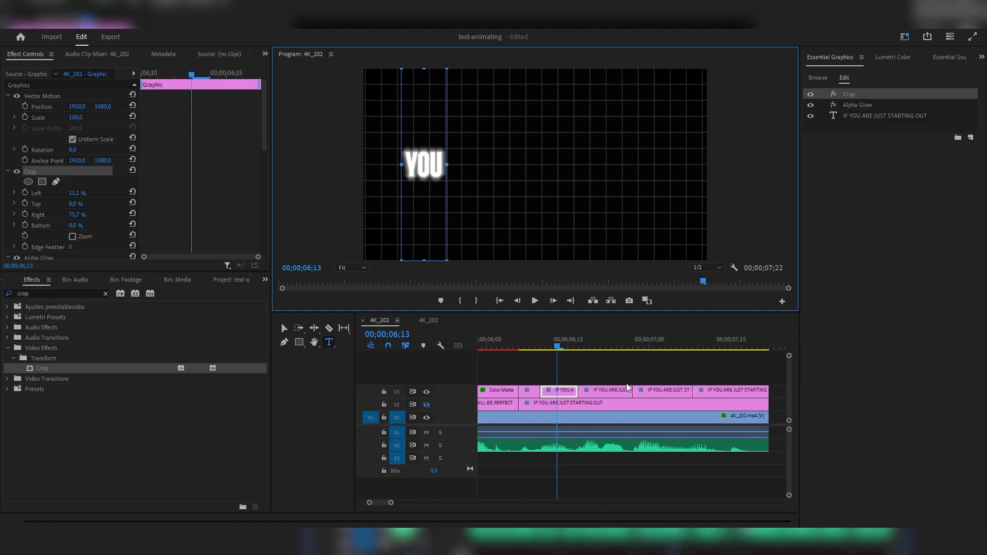
Play back the word-by-word glow of the V3 pieces from 00;00;06;06
left_click(644, 348)
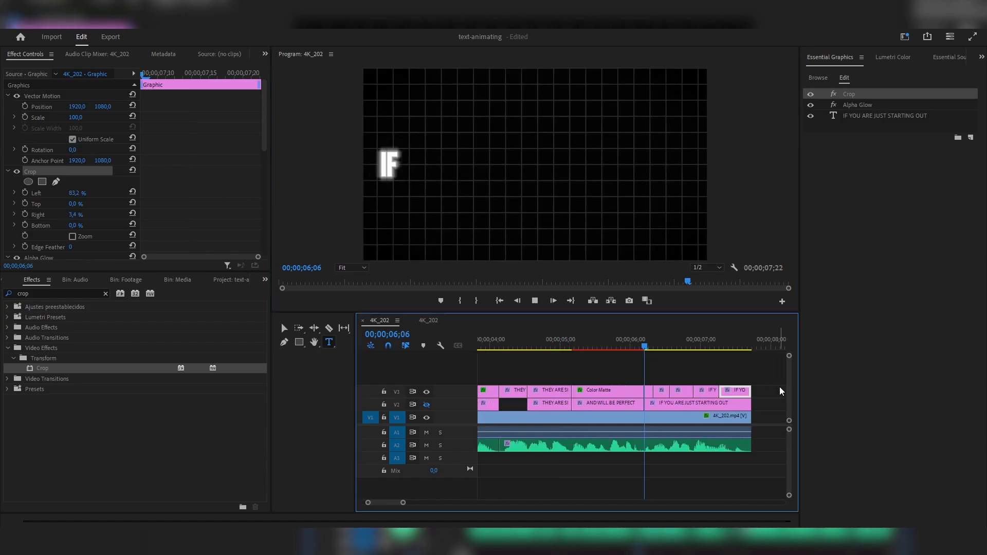
key("space")
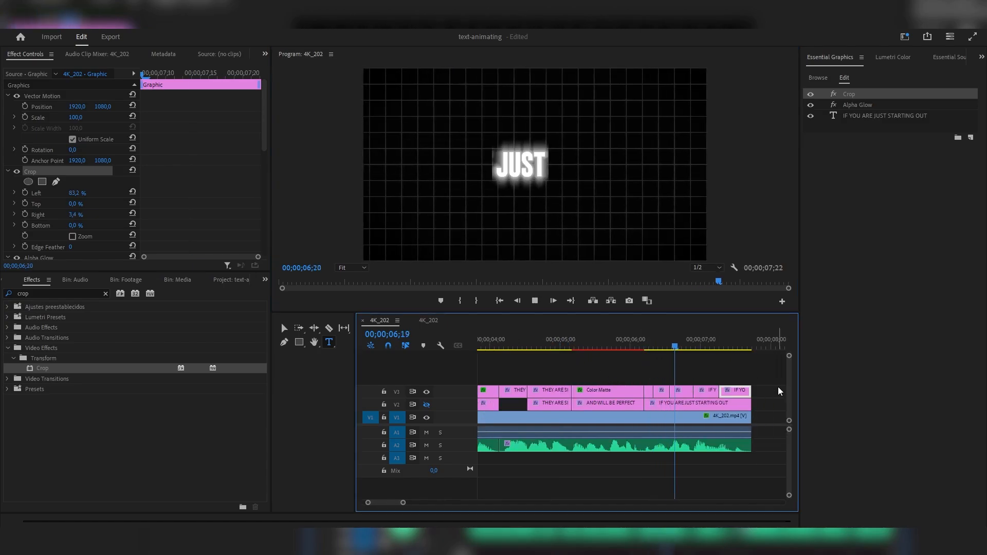
key("space")
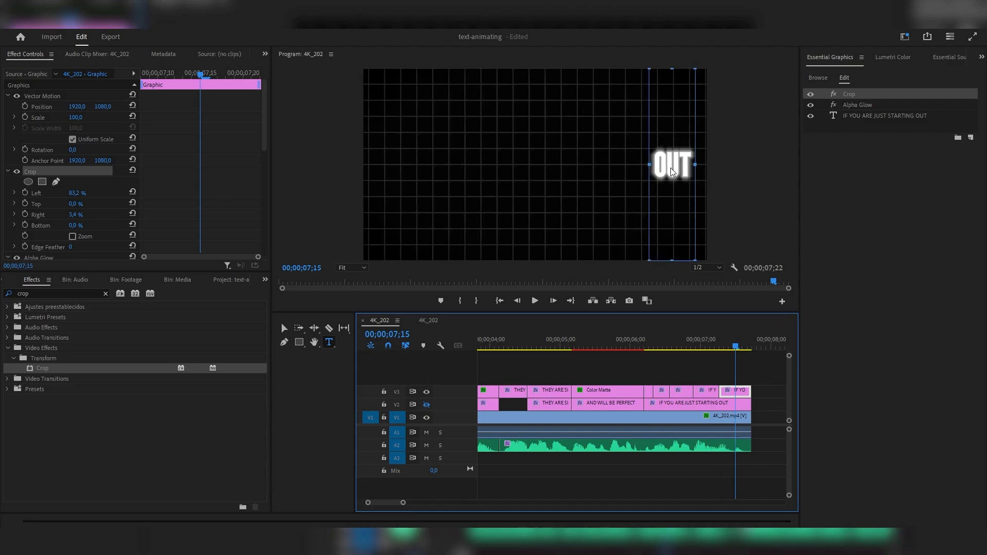
Trim the start of the V2 IF YOU ARE JUST STARTING OUT clip to the start of the second V3 piece
left_click(645, 347)
left_click(672, 408)
scroll(673, 412, "up", 2)
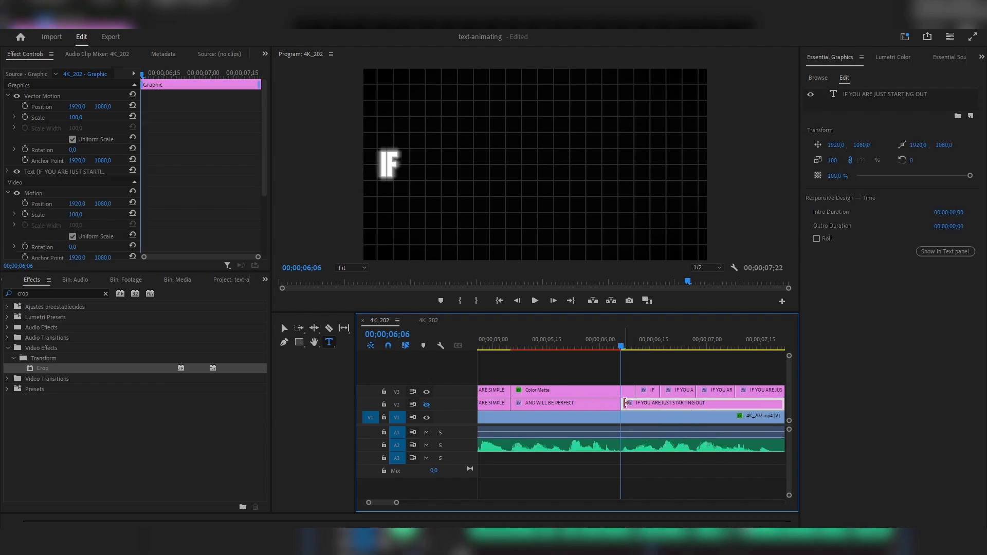
left_click_drag(622, 405, 637, 405)
left_click(661, 347)
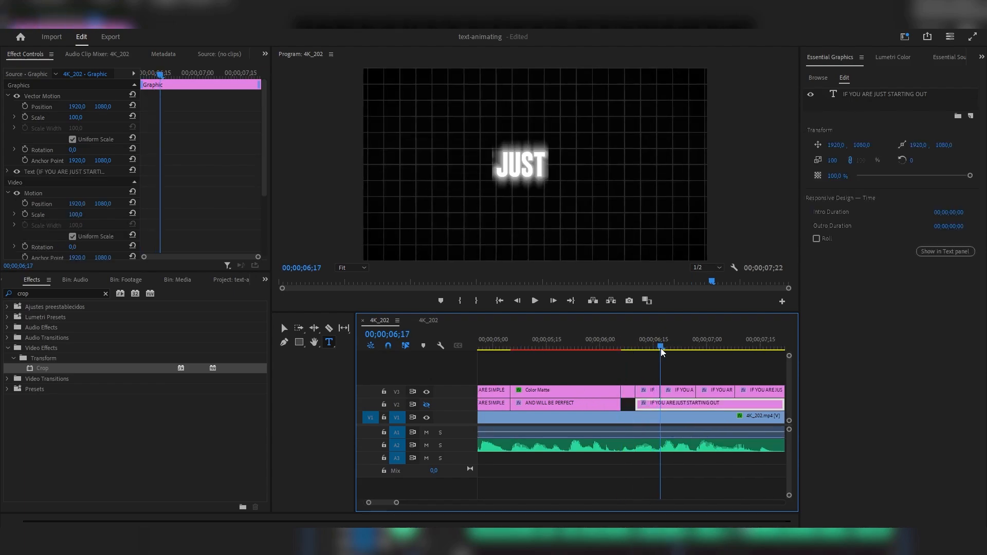
key("ctrl+k")
key("ctrl+z")
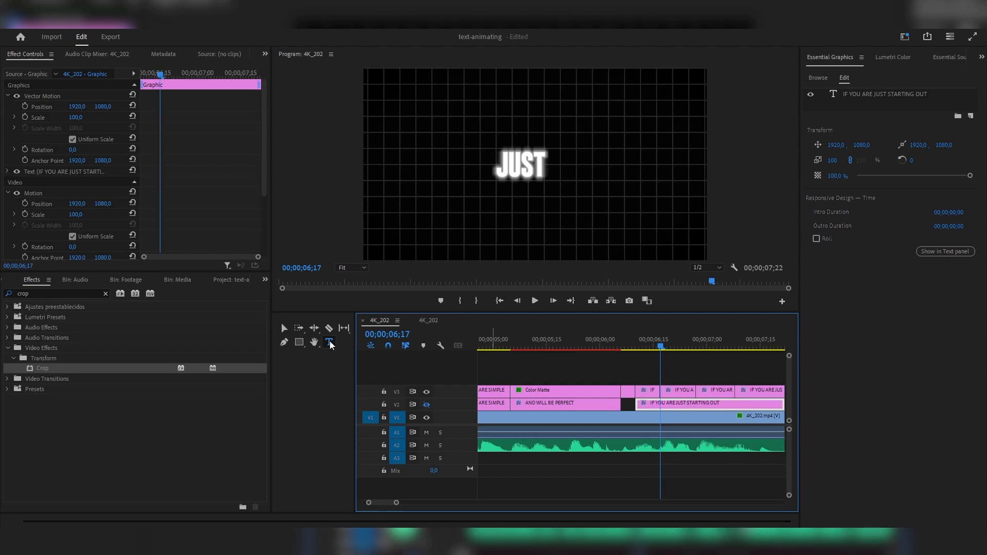
Apply the Crop effect to the V2 title clip and cut it into pieces matching the V3 cuts above
left_click_drag(77, 368, 671, 403)
left_click(660, 348)
key("ctrl+k")
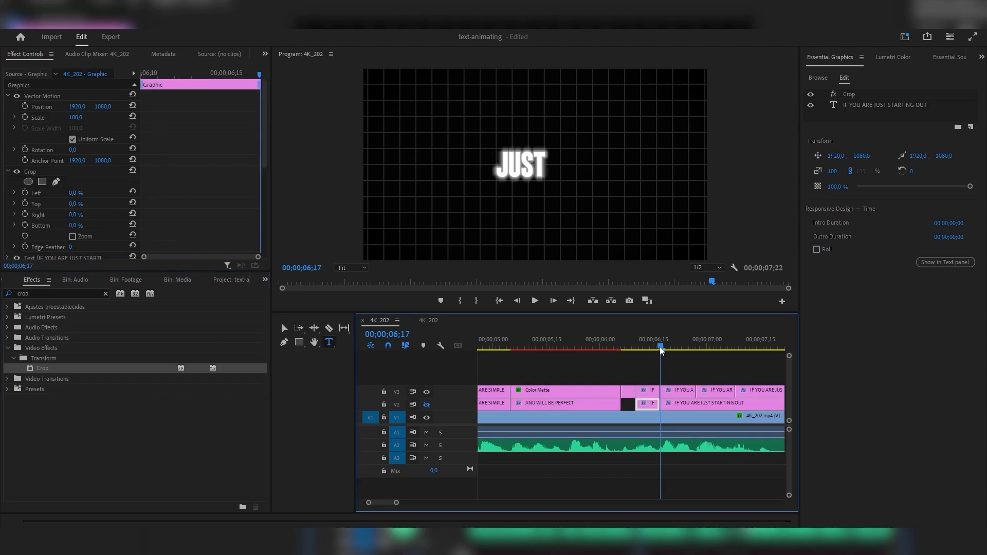
left_click(697, 348)
left_click(710, 407)
key("ctrl+k")
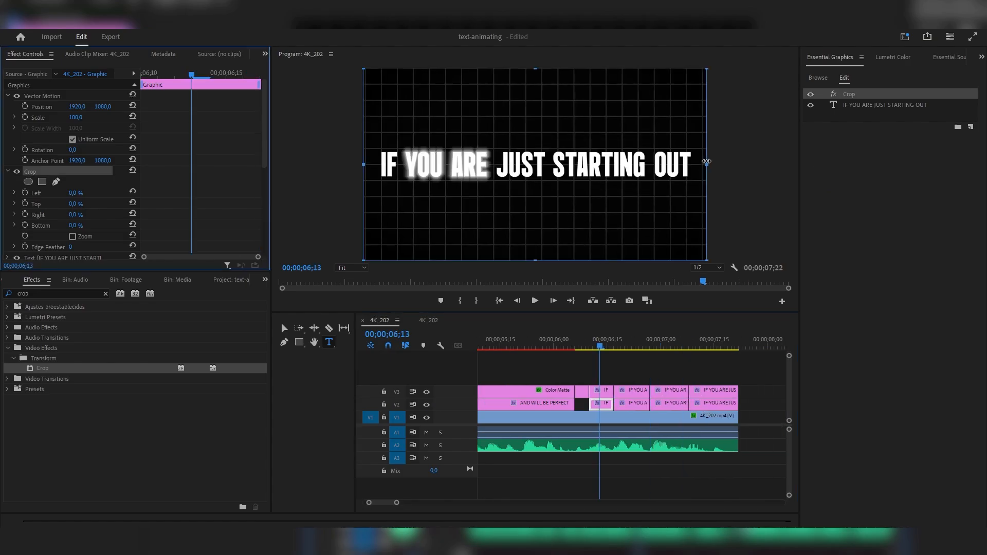
Crop the V2 pieces to only the words already revealed, with Right 17.2% on the last, and play back the title
left_click_drag(706, 164, 406, 158)
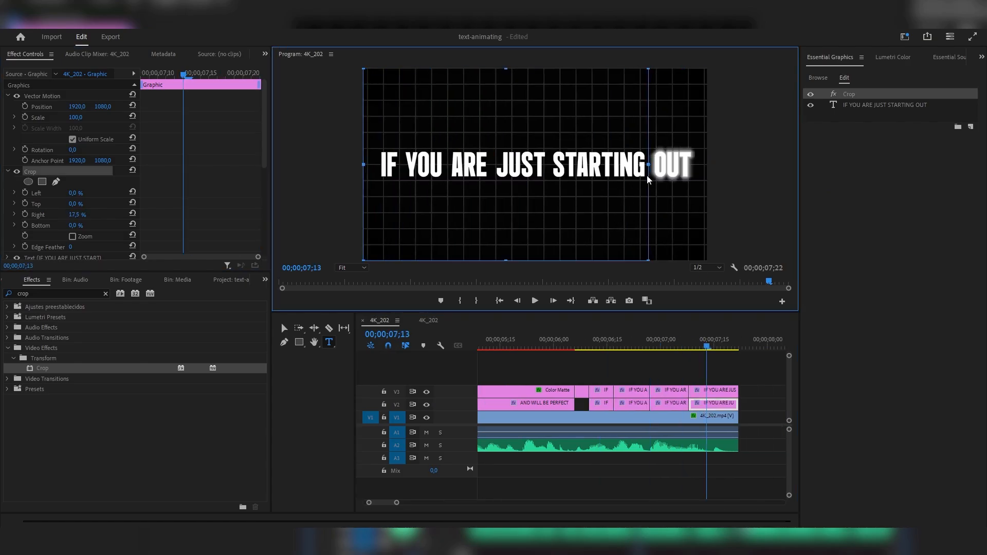
left_click_drag(645, 179, 648, 178)
left_click(575, 345)
key("space")
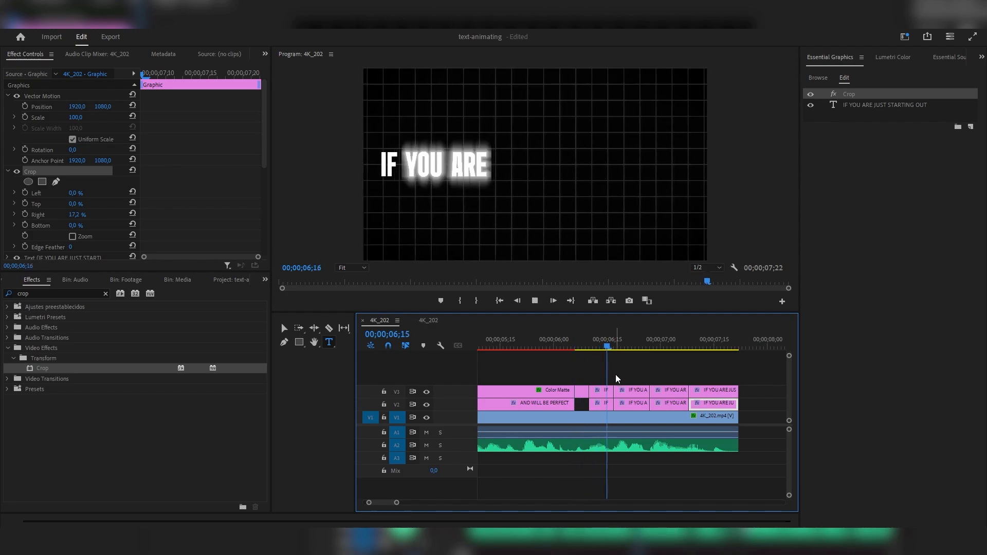
left_click(591, 348)
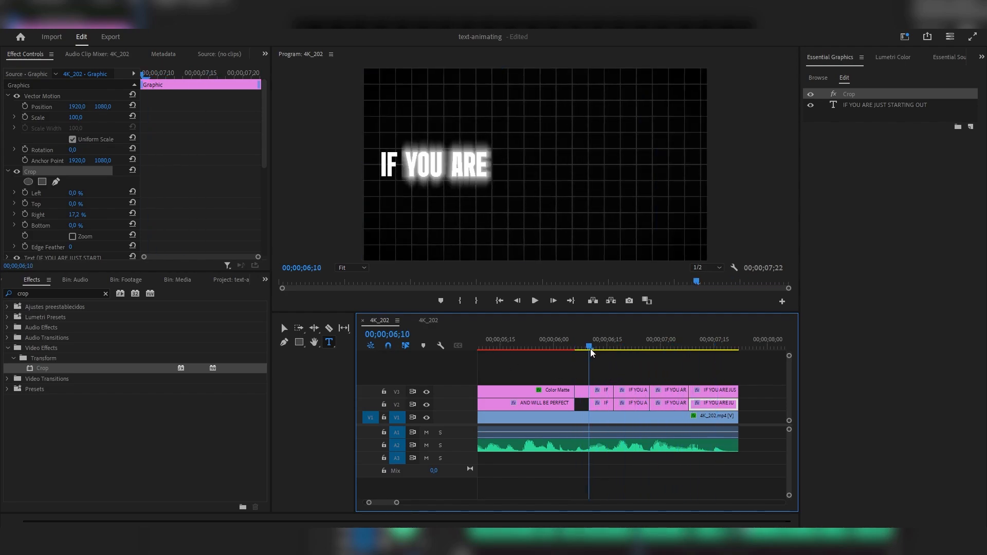
left_click(575, 348)
left_click(575, 349)
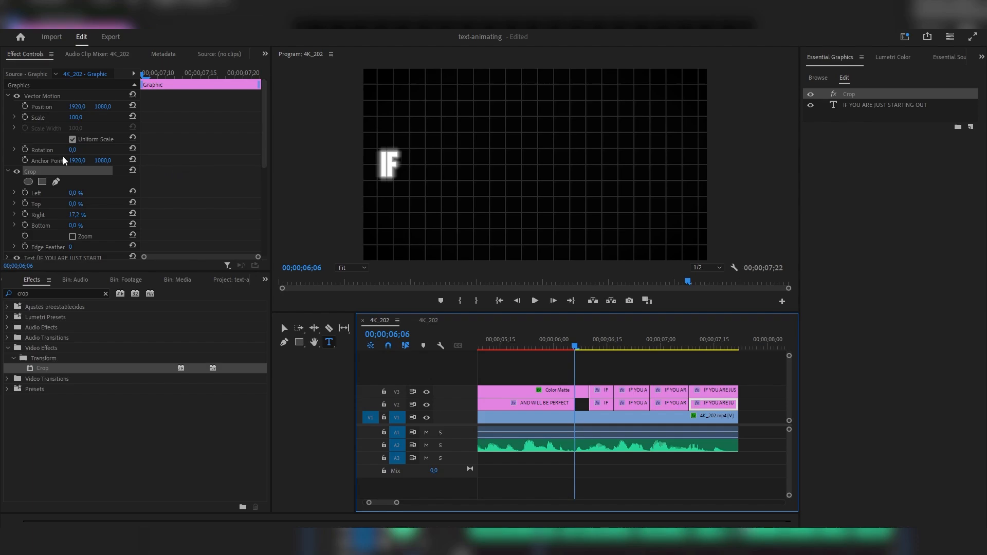
Replace the static Alpha Glow on the later V3 pieces with the first piece's keyframed Alpha Glow
scroll(141, 155, "down", 5)
left_click(582, 394)
scroll(37, 205, "down", 3)
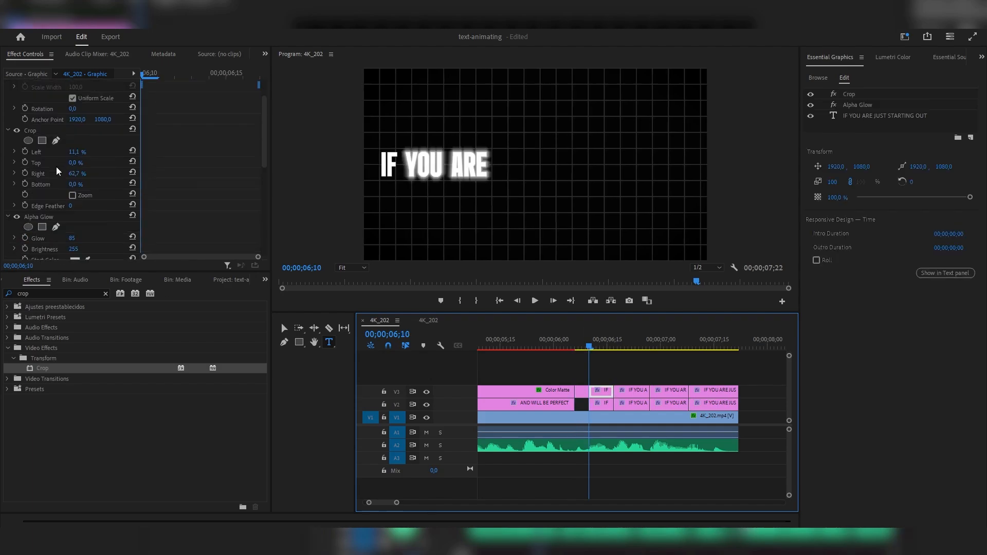
left_click(46, 218)
key("Delete")
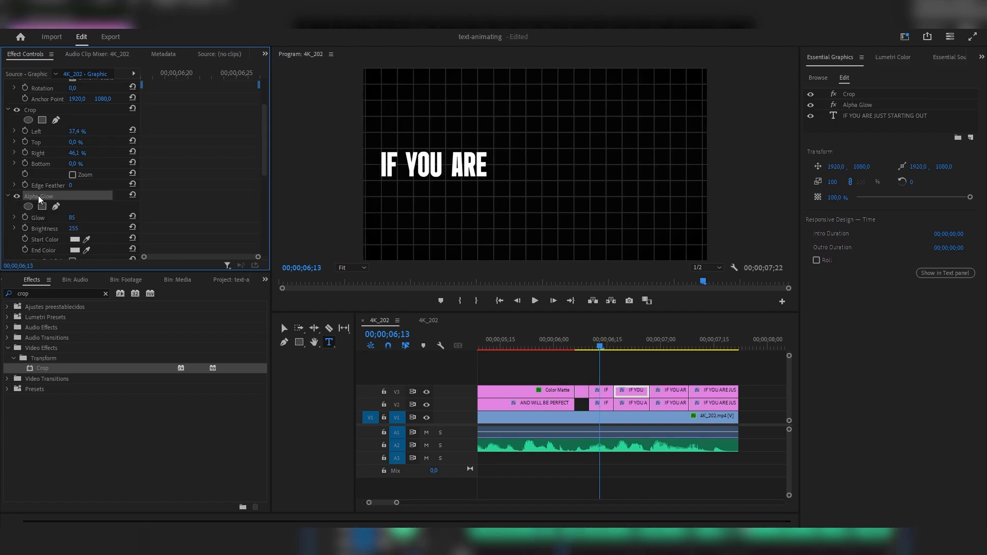
key("Delete")
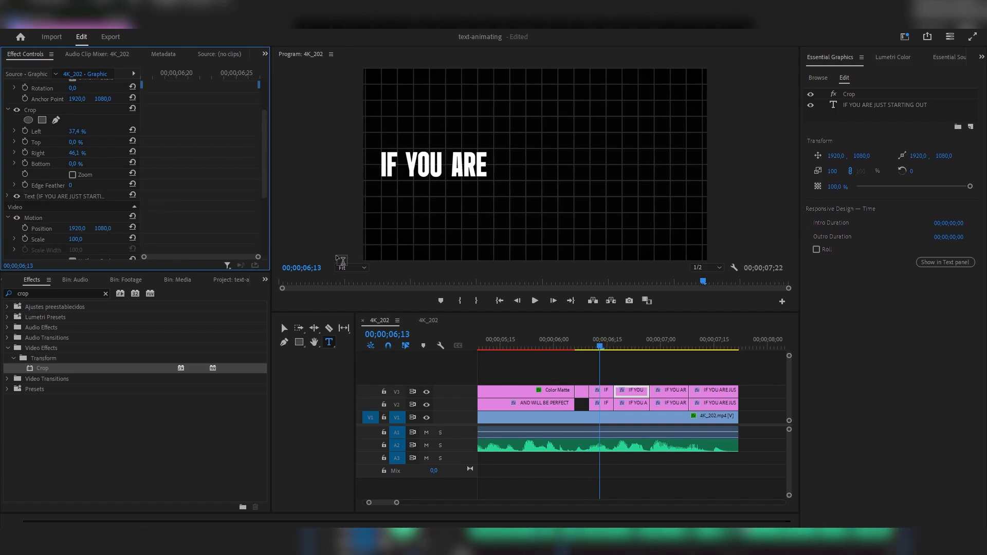
Play back the IF YOU ARE JUST STARTING OUT animation and mute audio track A2
left_click(628, 341)
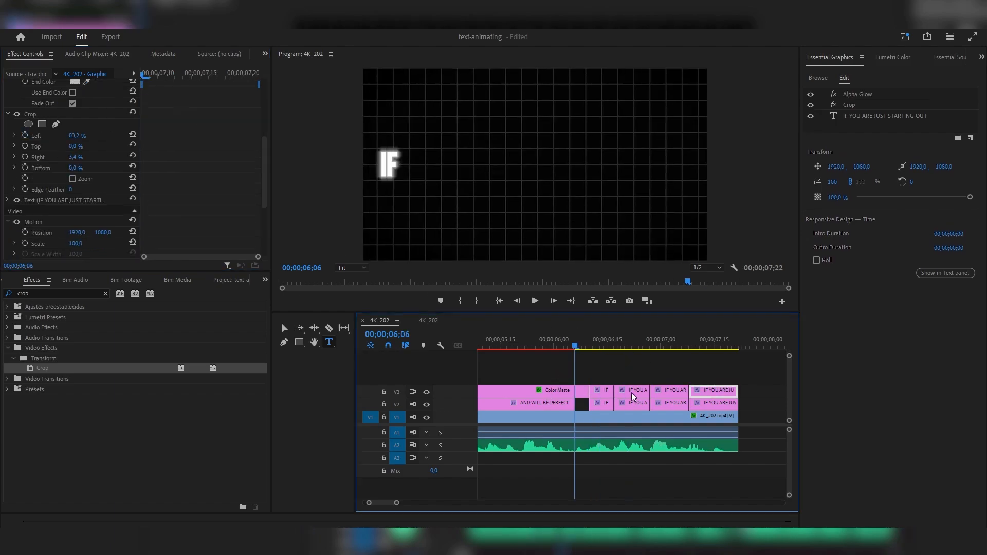
key("space")
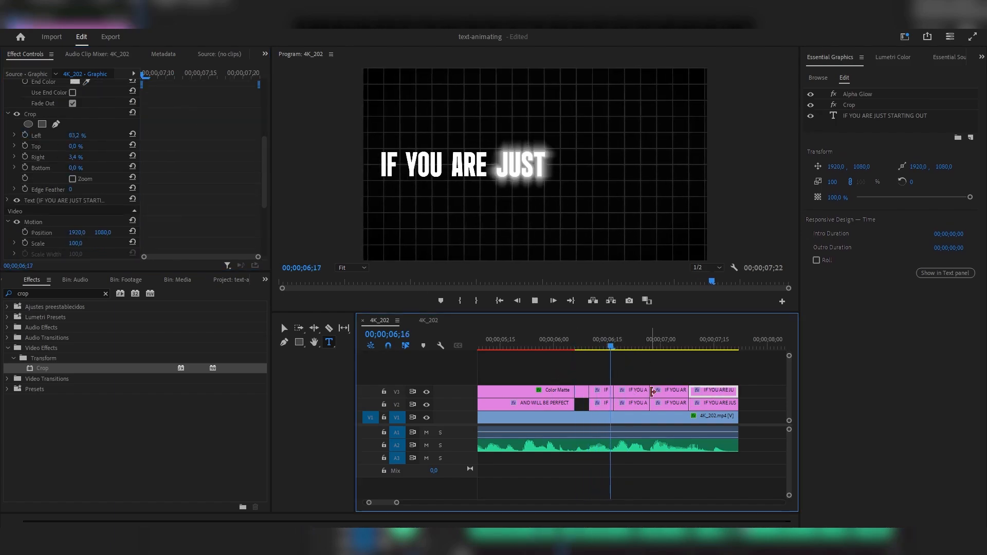
key("space")
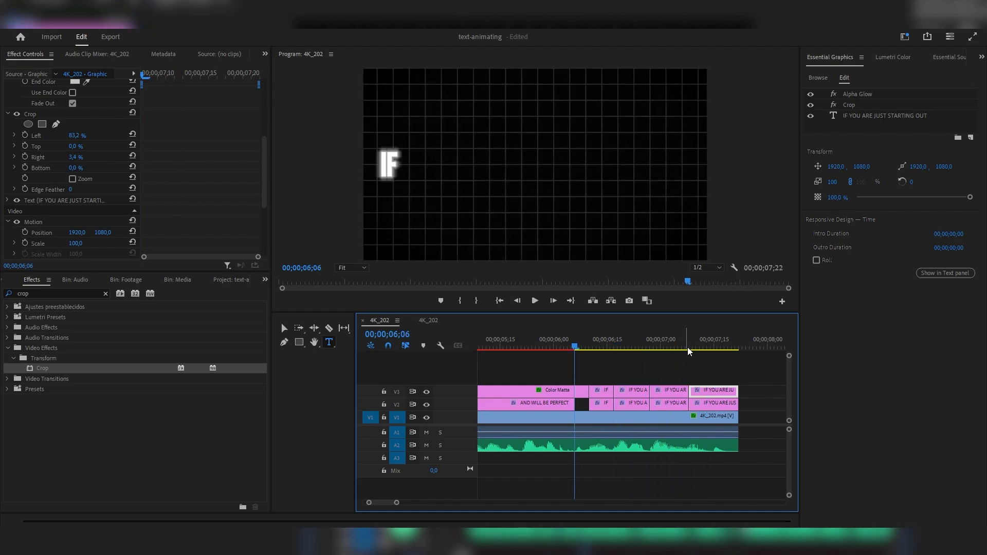
key("space")
left_click(426, 446)
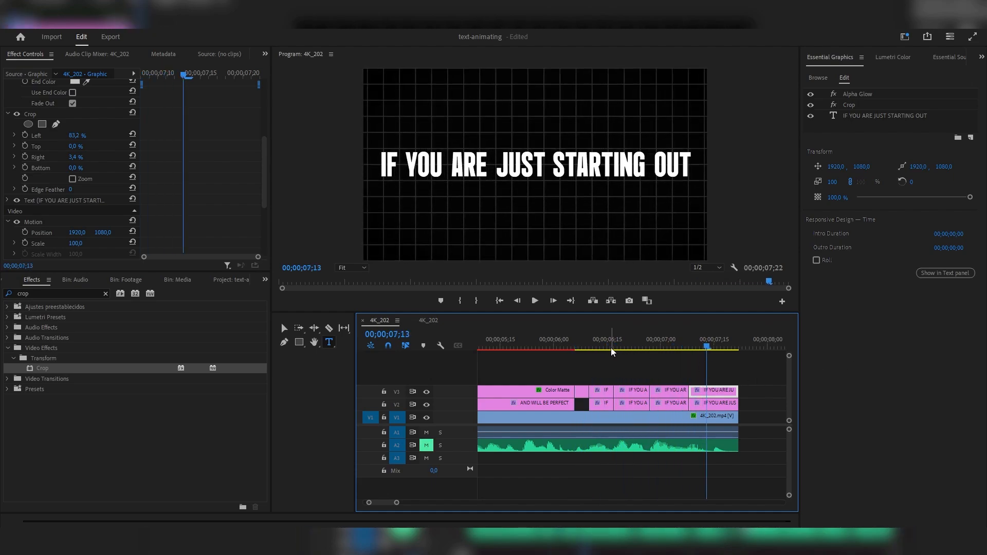
key("space")
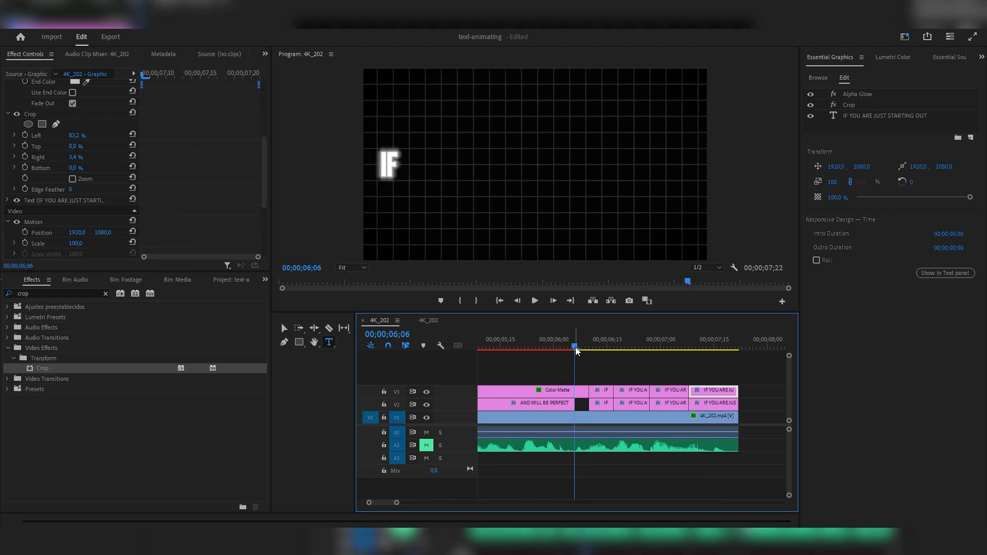
Play the whole sequence from the beginning to review all the title animations
left_click_drag(577, 351, 663, 370)
left_click_drag(662, 370, 705, 371)
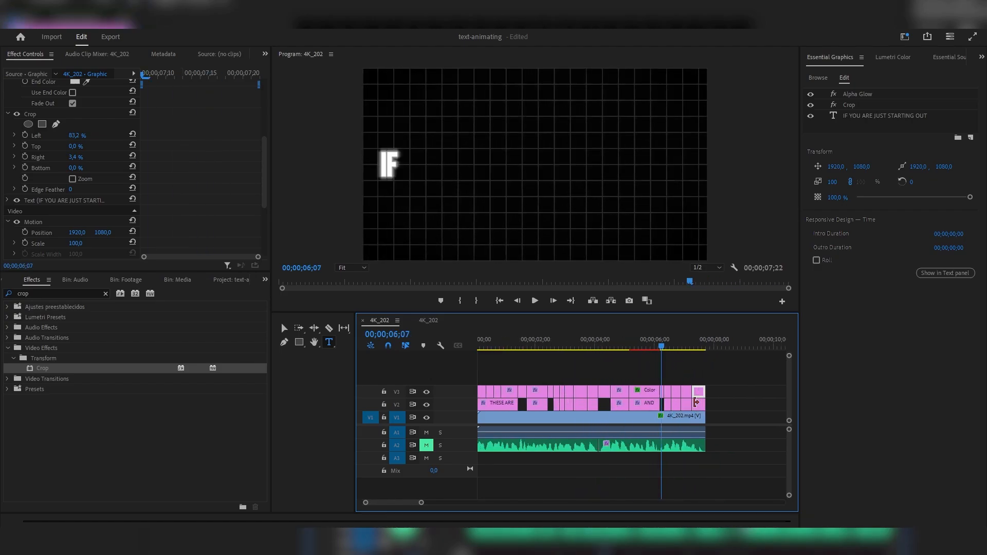
scroll(693, 408, "down", 2)
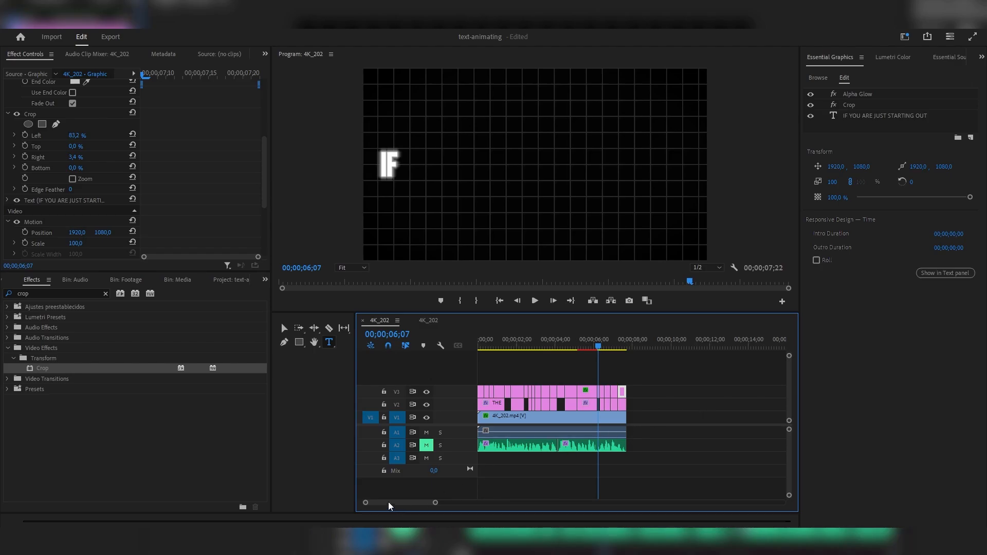
key("Home")
key("space")
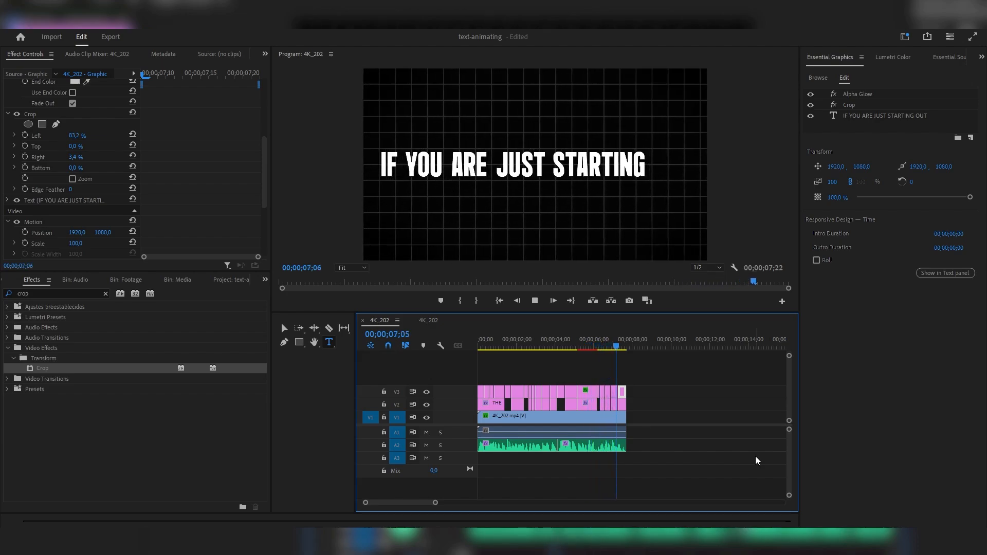
Nest all the title clips on V2 and V3 into one sequence named All text blocks
left_click_drag(652, 407, 481, 395)
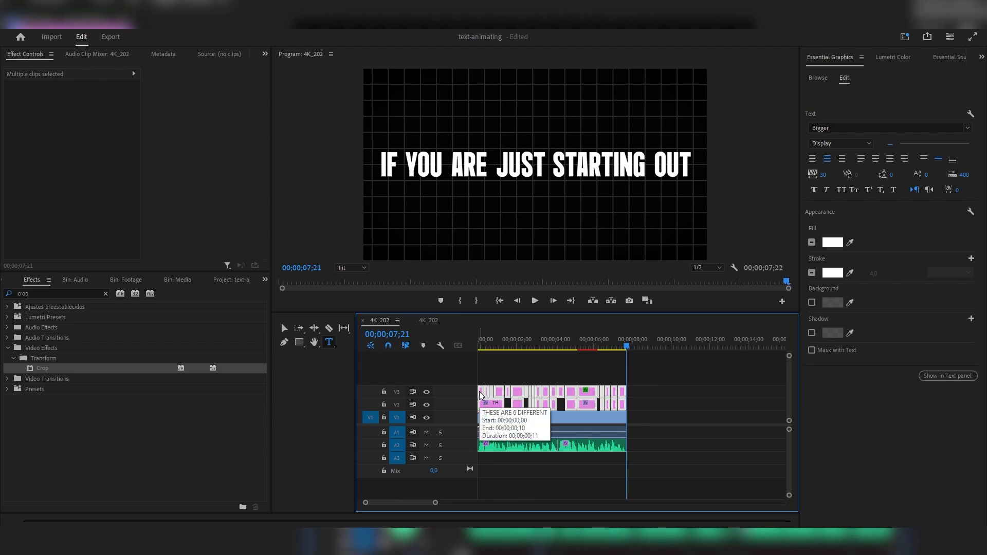
left_click_drag(661, 409, 477, 388)
right_click(585, 403)
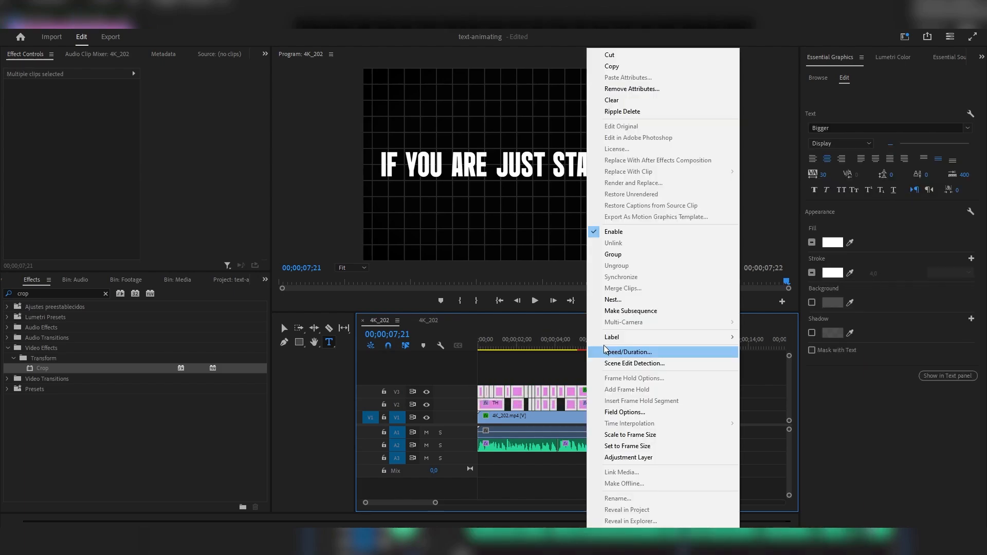
left_click(612, 303)
type("All text blocks")
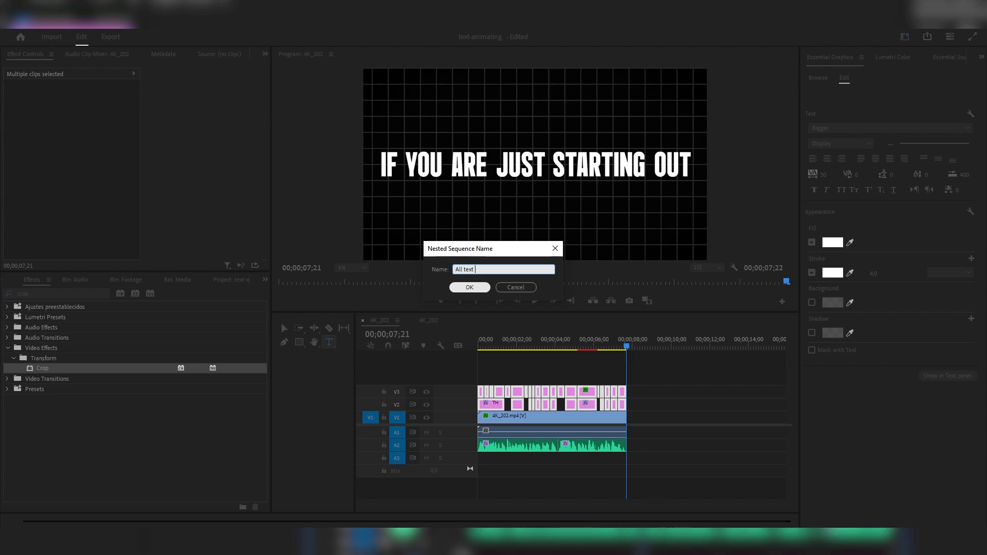
key("Return")
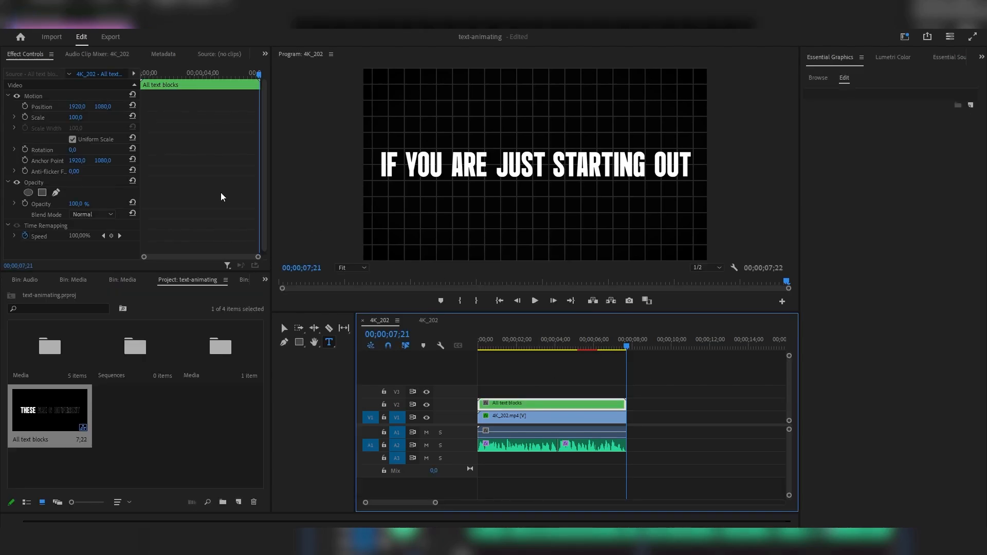
Find the Wave Warp effect and apply it to the All text blocks nest
left_click(264, 279)
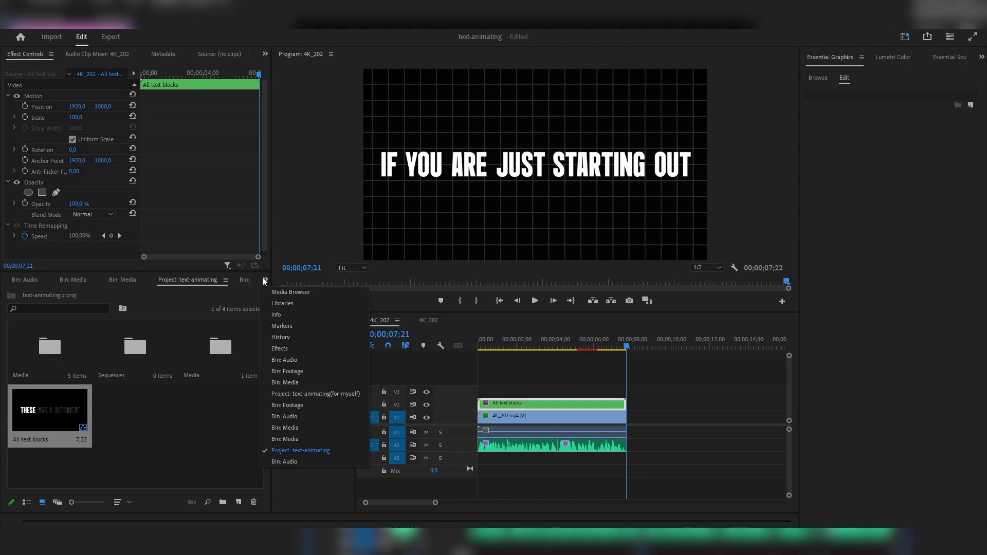
type("crop")
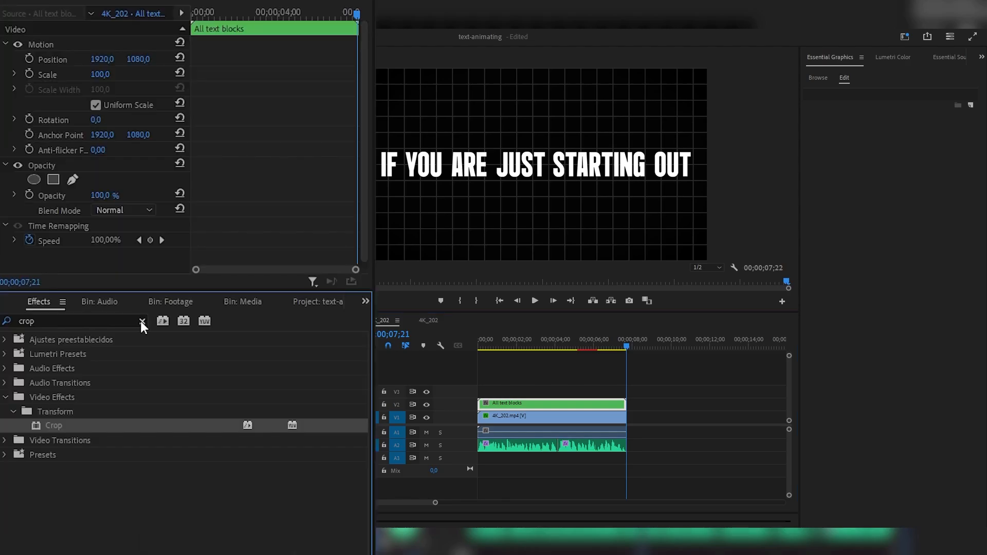
left_click(142, 321)
type("wave")
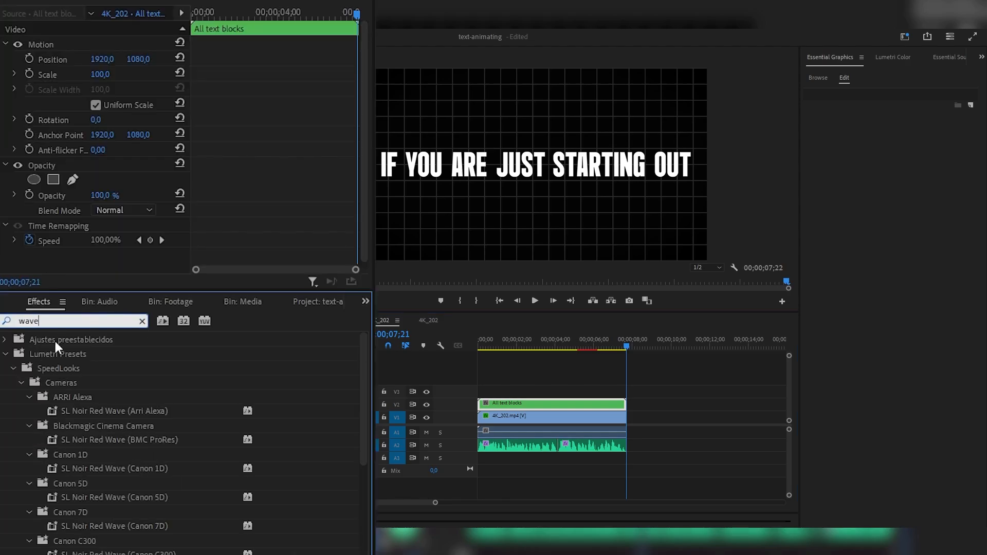
scroll(154, 449, "down", 10)
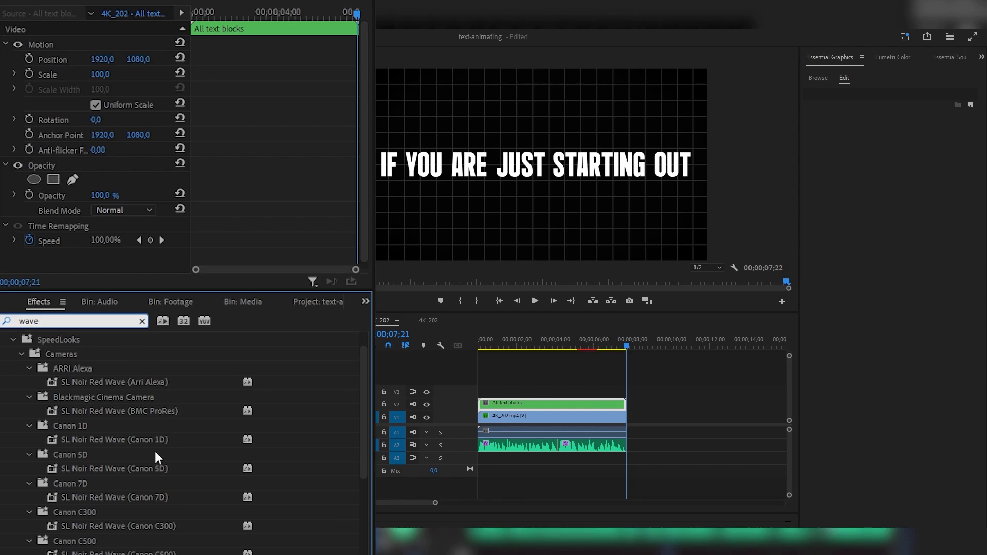
left_click_drag(70, 524, 527, 417)
Set the Wave Warp's Wave Height to 2 and Direction to 45°, and play back the result from the start
scroll(61, 207, "down", 5)
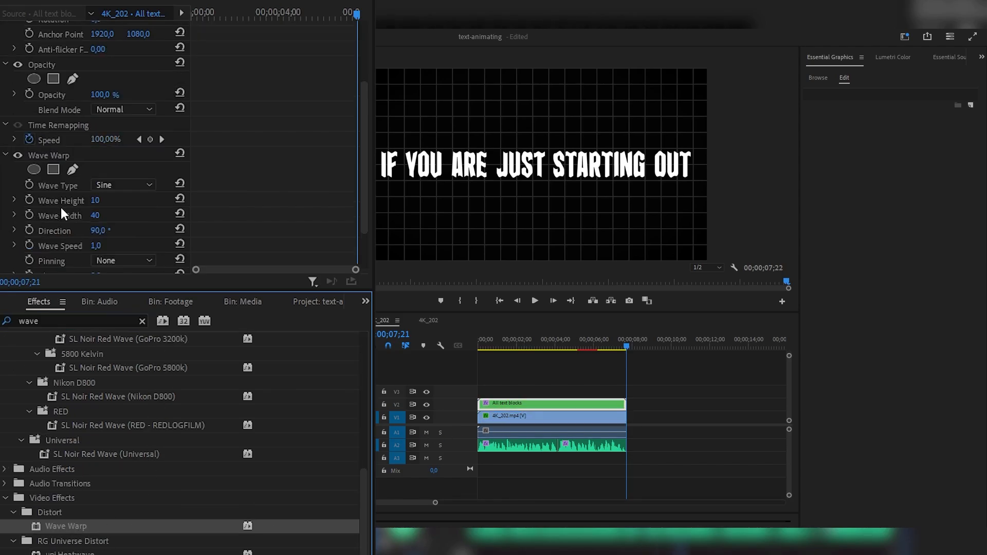
left_click(97, 144)
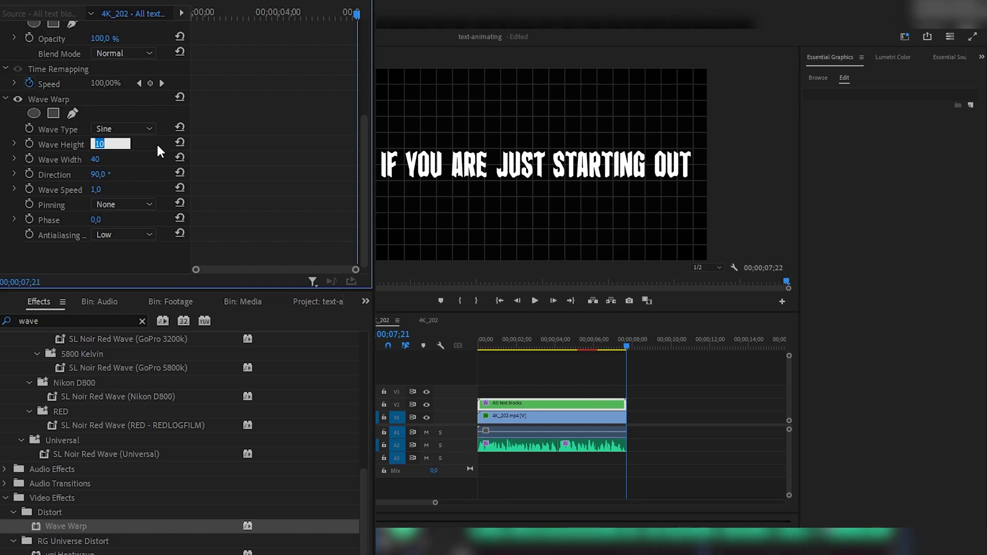
type("1")
key("Return")
left_click_drag(93, 145, 129, 149)
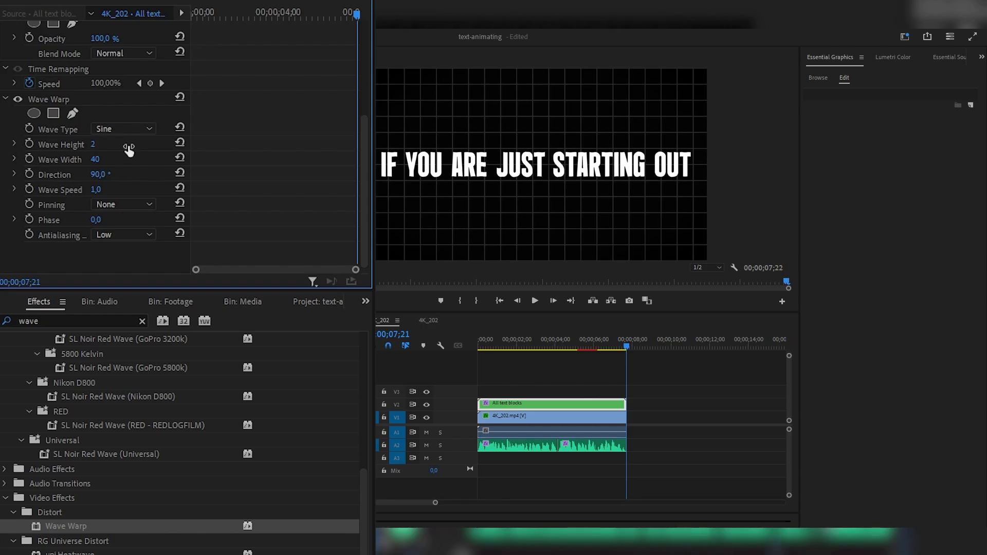
type("45")
key("Return")
left_click_drag(579, 349, 428, 346)
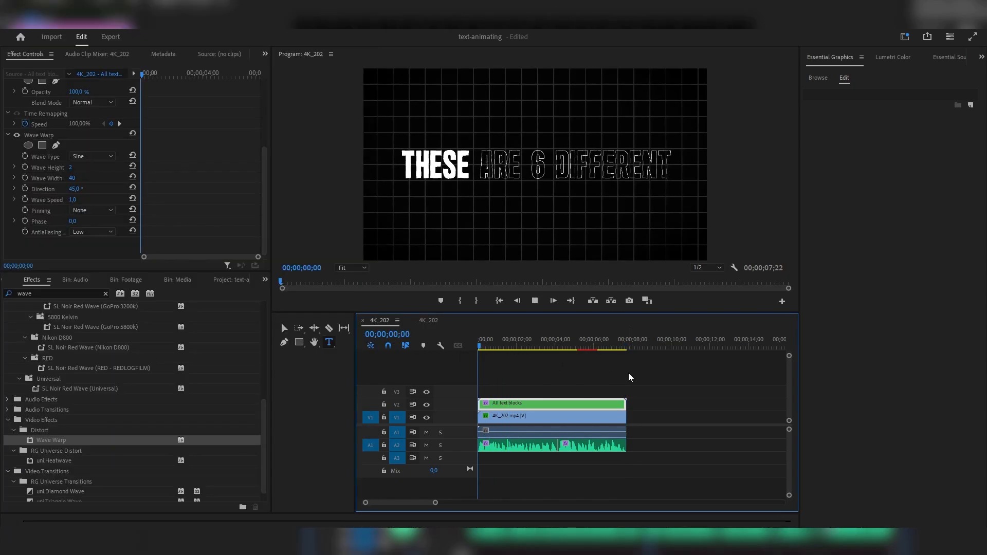
key("space")
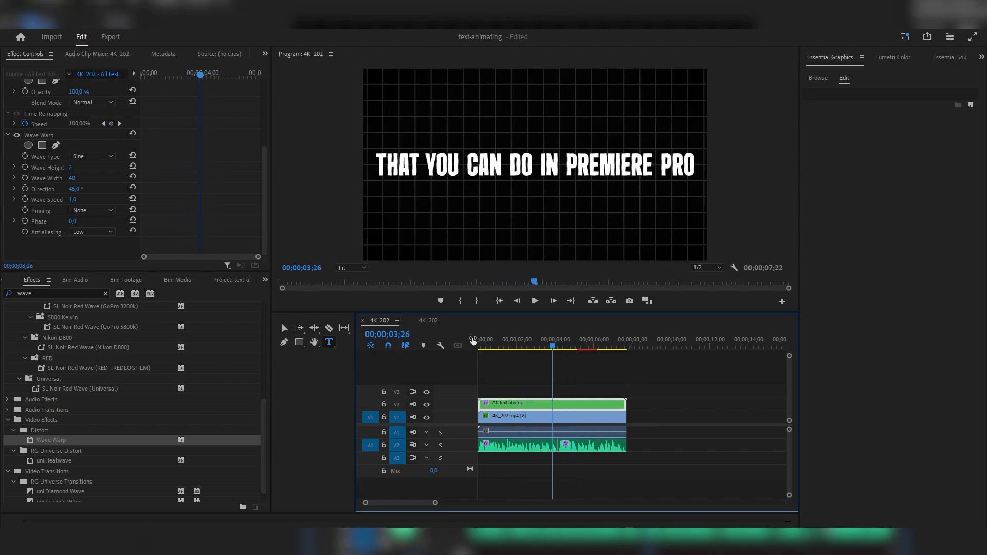
Place the crumpled-paper video on V3 above the nest, trim it to the nest's end and scale it to frame size
left_click(265, 280)
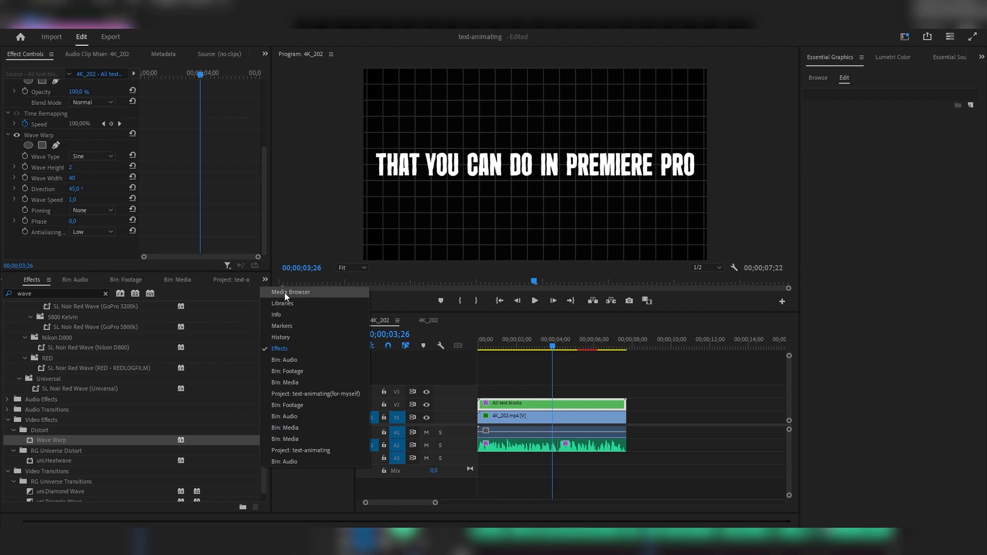
left_click(303, 404)
double_click(213, 337)
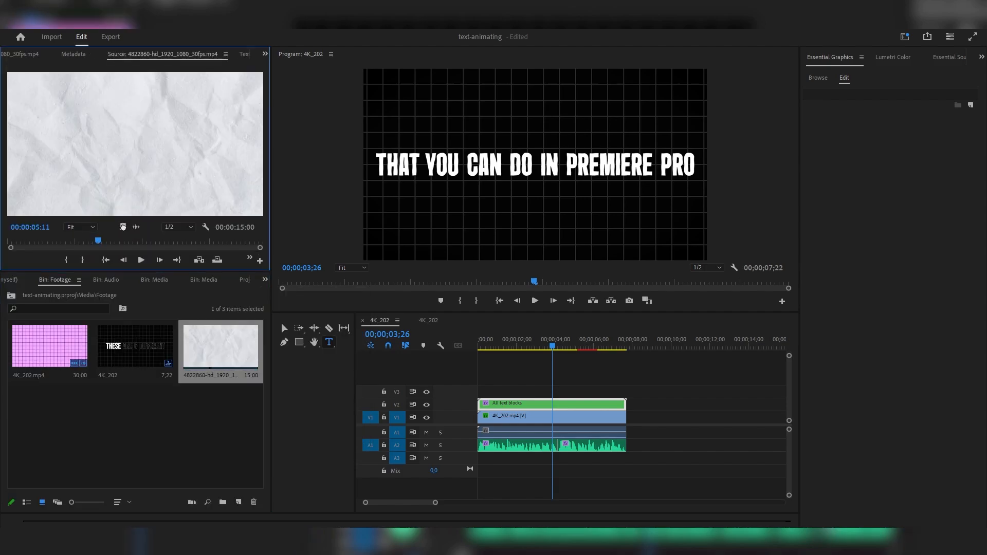
left_click_drag(122, 227, 480, 392)
left_click_drag(709, 392, 597, 392)
right_click(583, 391)
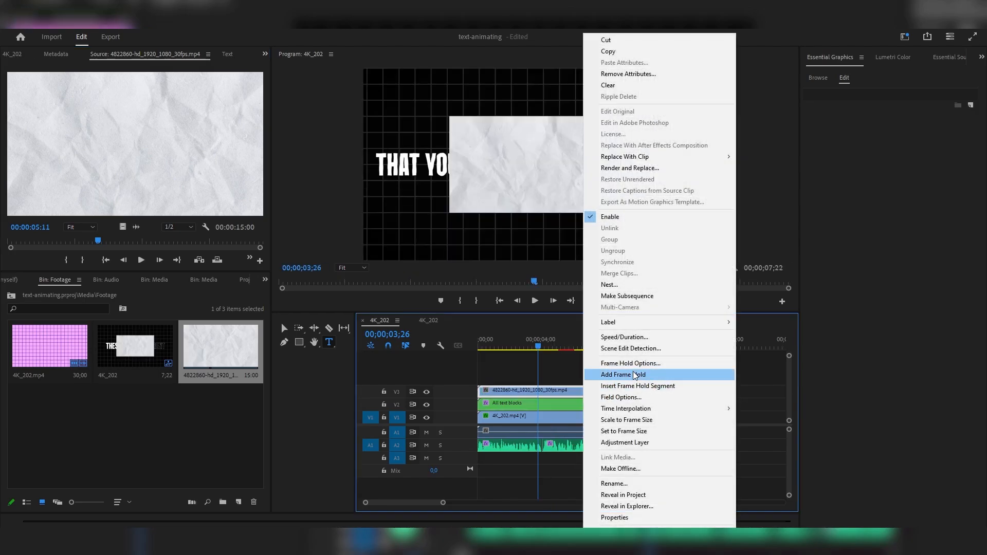
left_click(637, 420)
Find the Track Matte Key effect and apply it to the All text blocks nest
left_click(524, 405)
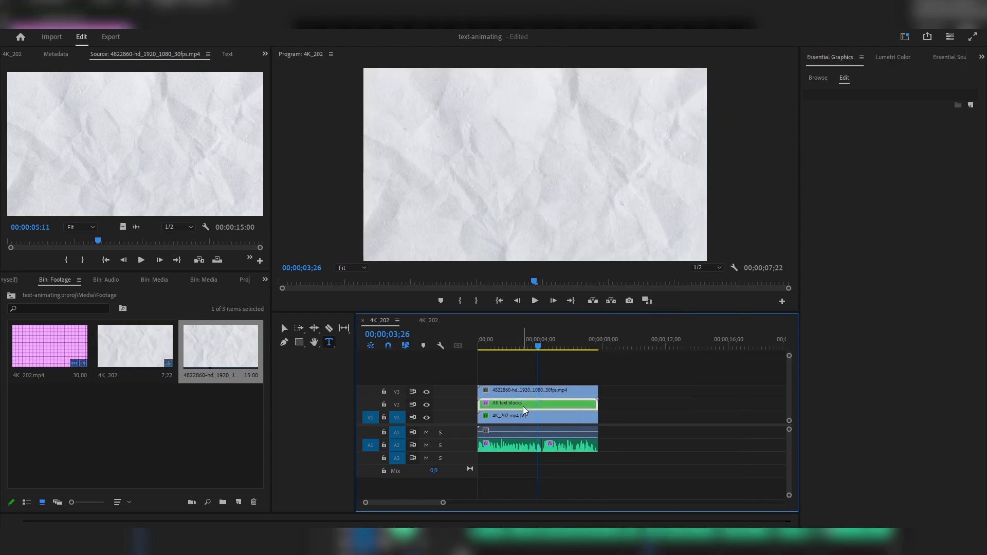
left_click(265, 279)
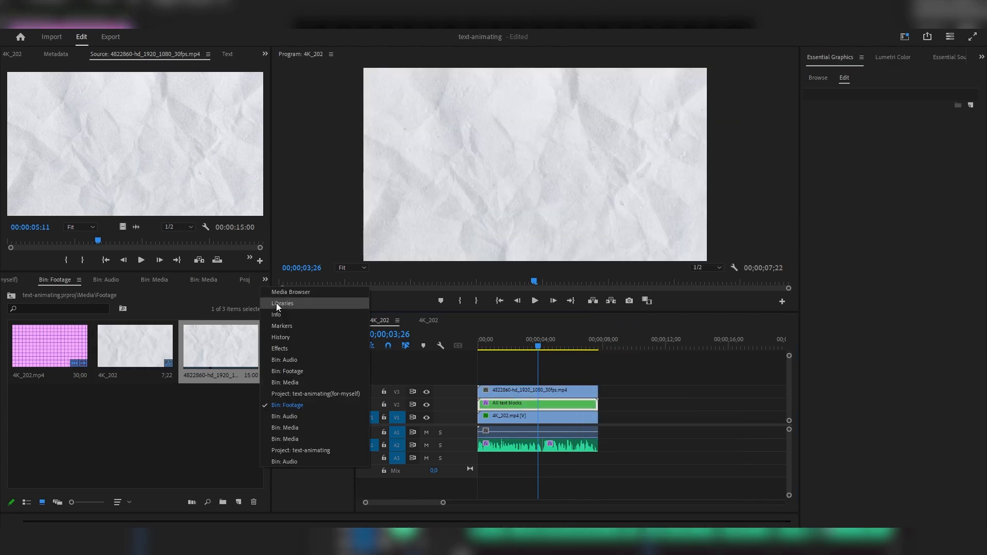
left_click(290, 347)
left_click(106, 294)
type("key")
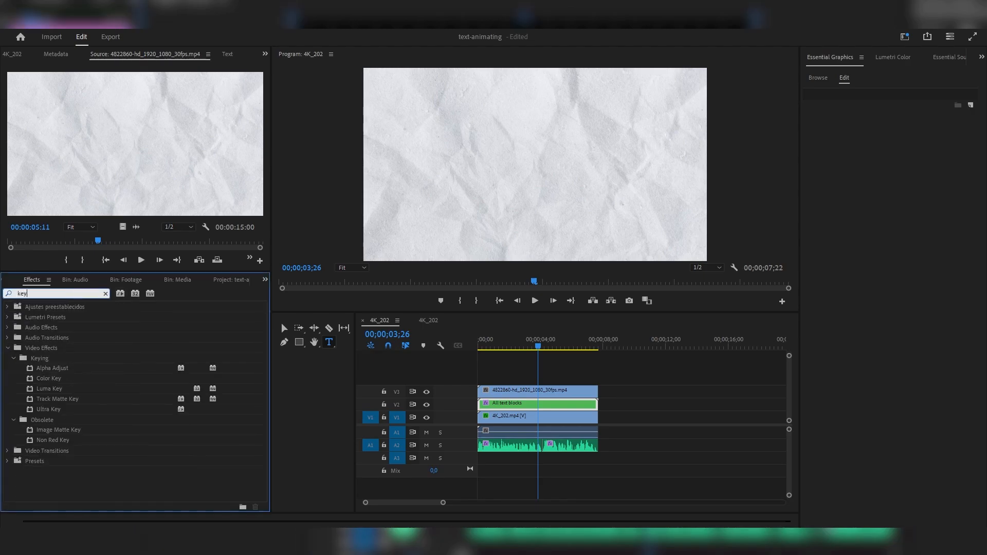
left_click_drag(73, 399, 559, 405)
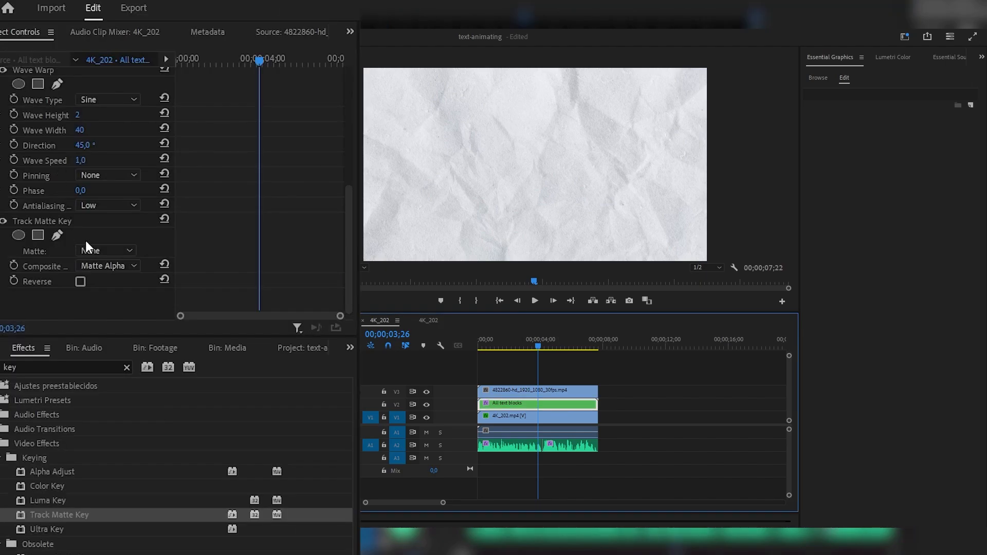
Set the Track Matte Key's matte to Video 3 and its compositing to Matte Luma
left_click(113, 250)
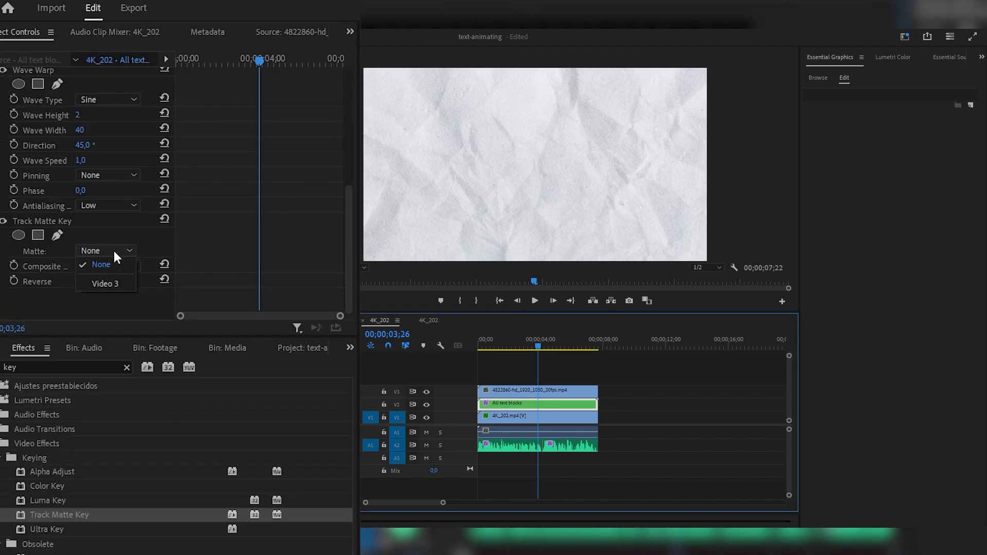
left_click(111, 284)
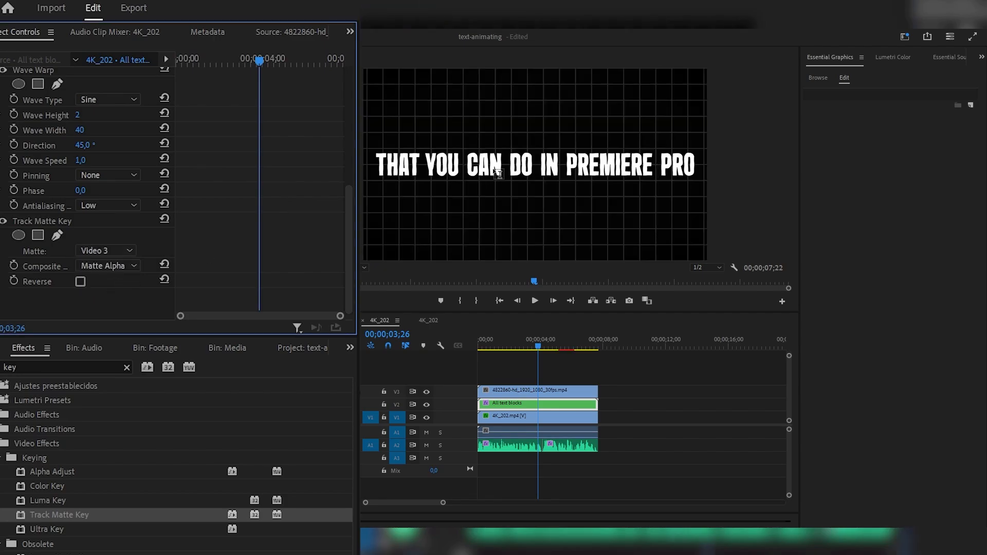
left_click(101, 264)
left_click(116, 294)
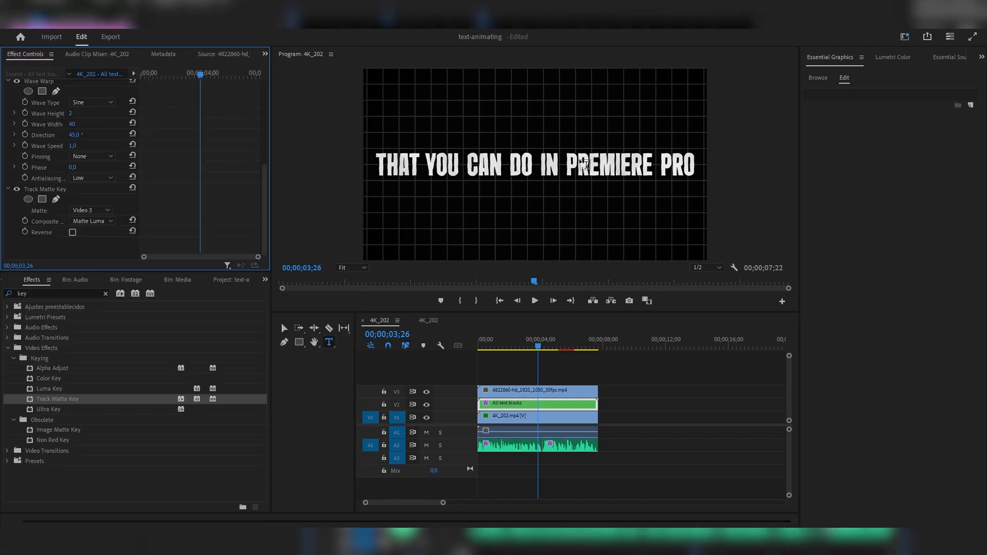
Inspect the paper-textured text at a larger preview size and play the whole sequence from the beginning
left_click_drag(605, 311, 604, 417)
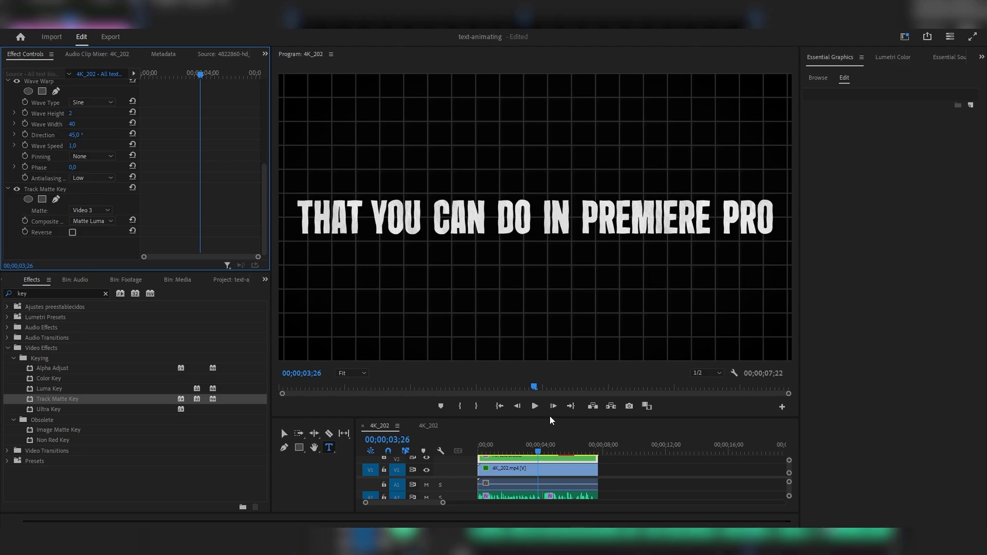
left_click_drag(549, 422, 534, 328)
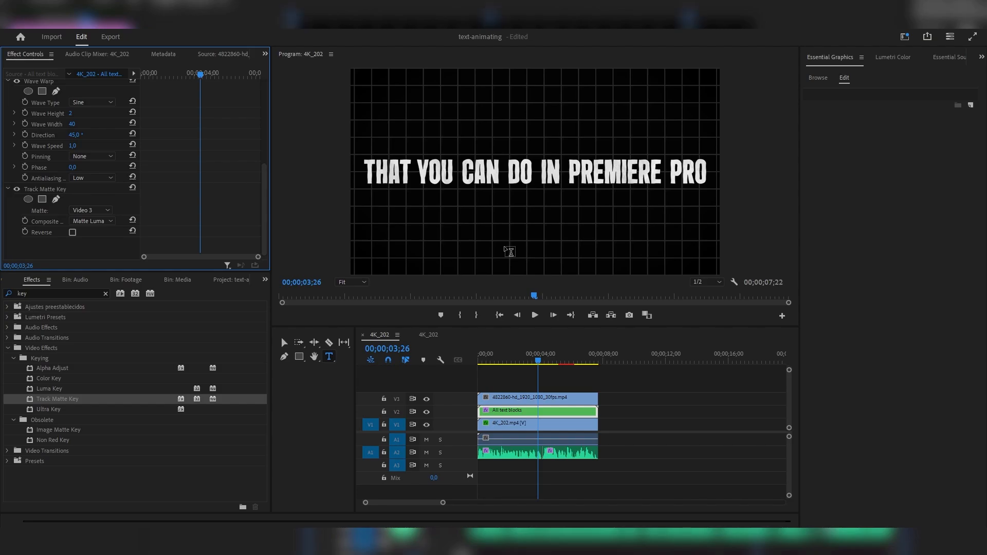
left_click_drag(537, 361, 469, 363)
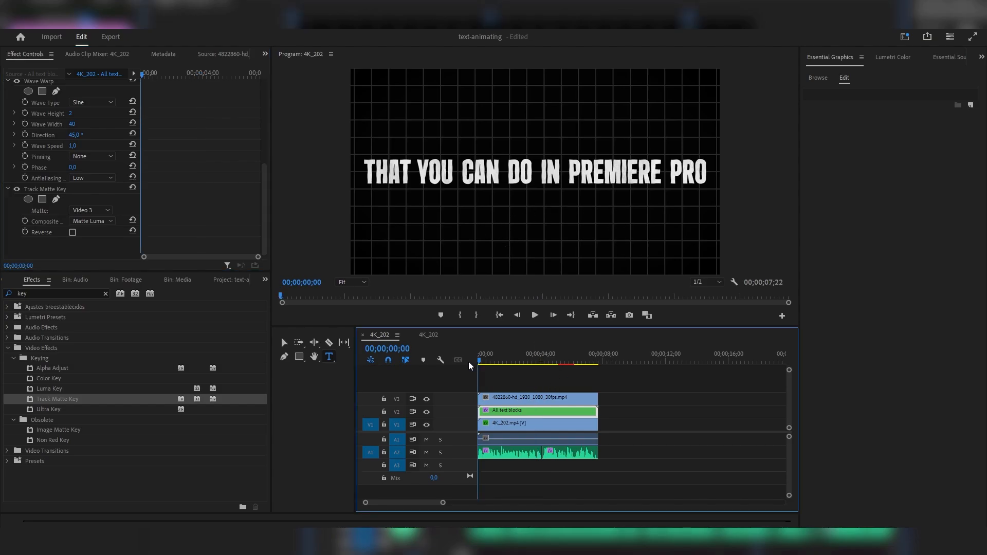
key("space")
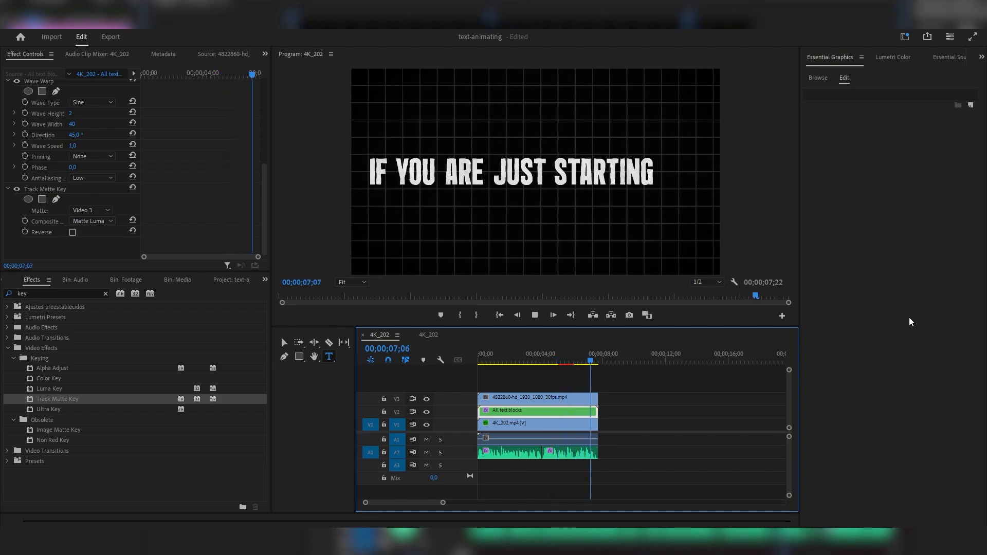
key("Home")
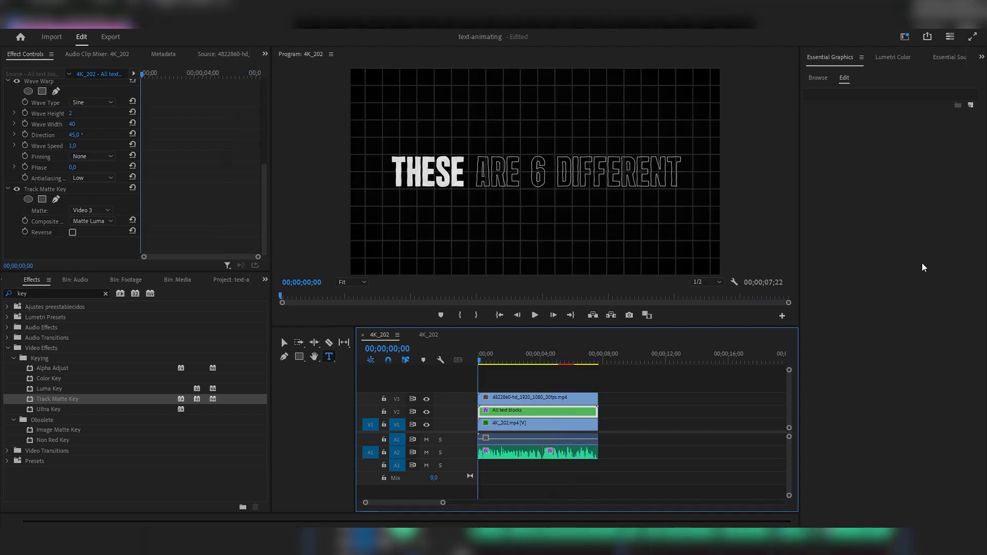